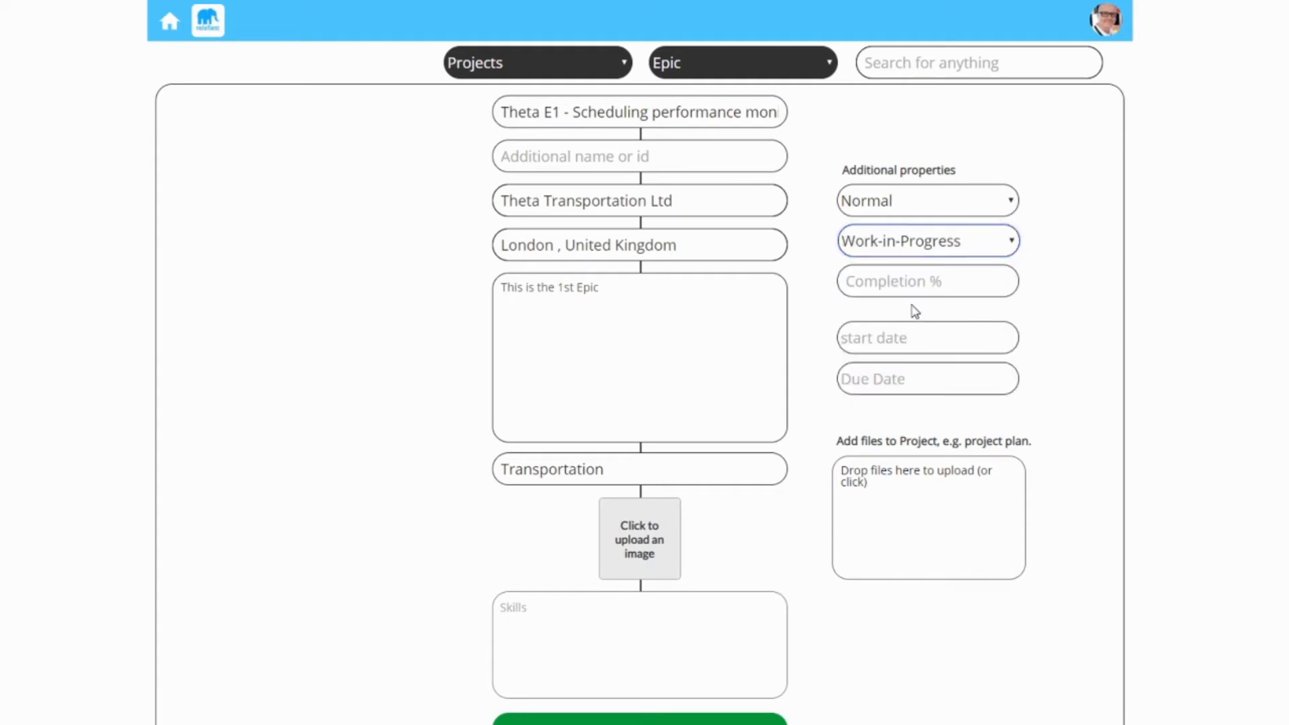
Set the first Epic's completion to 20% and its start date to 1 October
click(913, 282)
text(20)
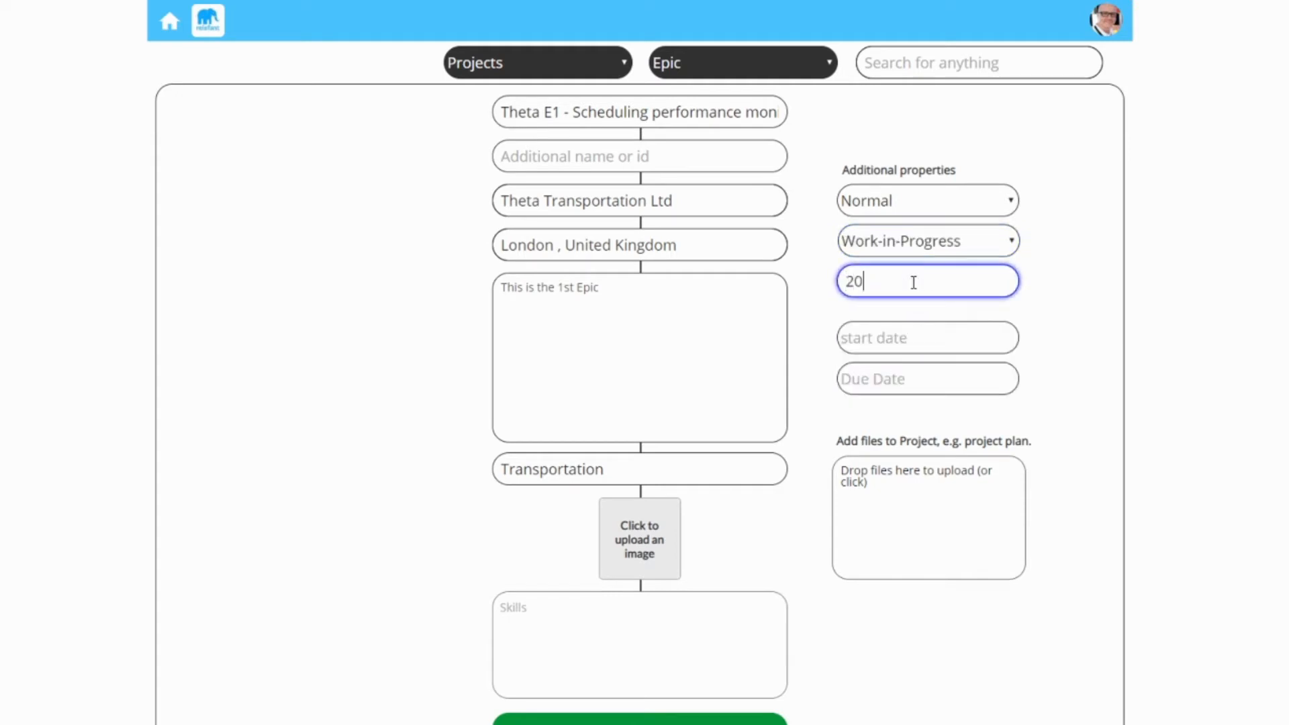
click(982, 341)
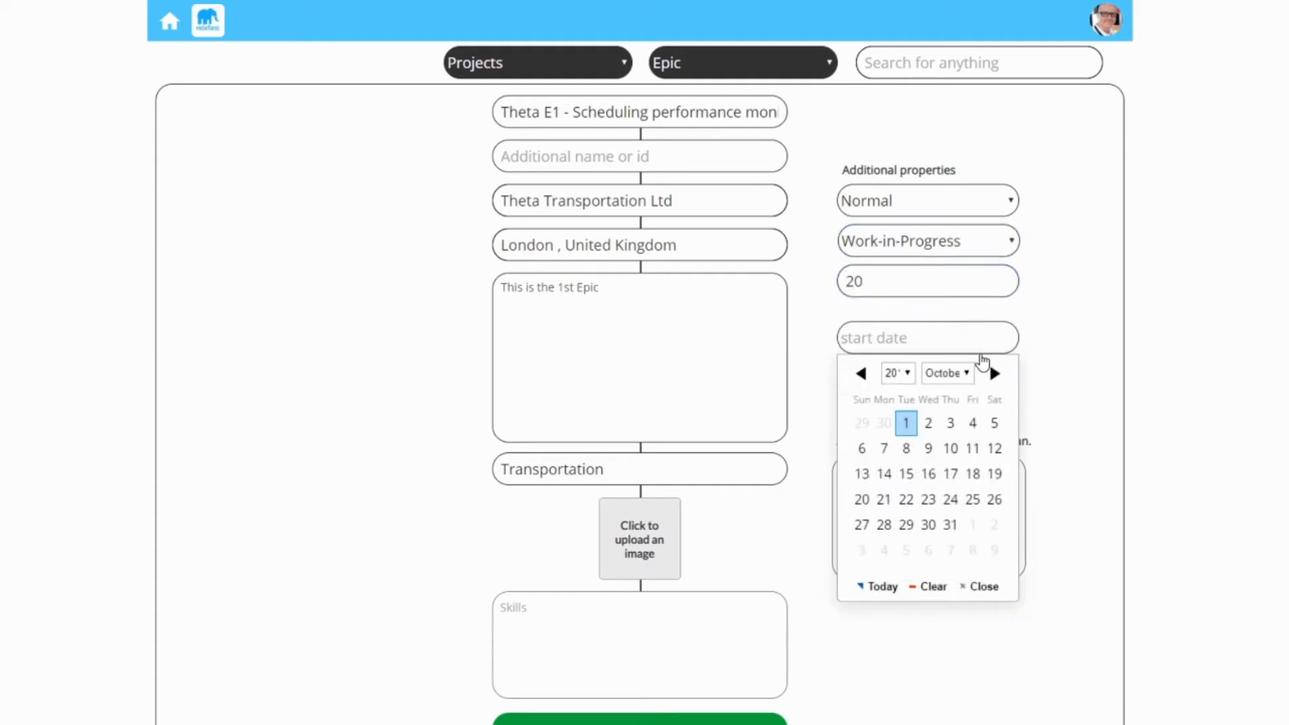
click(908, 422)
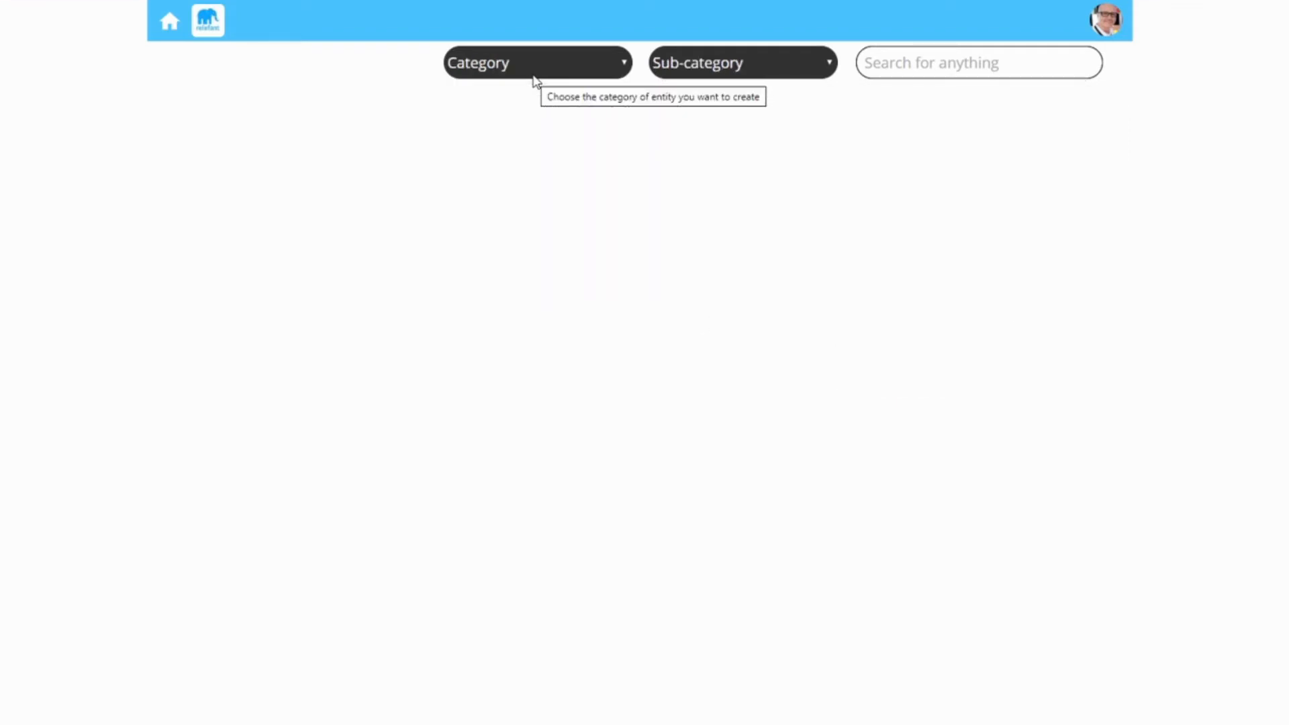
Start a new Epic in the Projects category and name it "Theta E2 - Equipment monitoring"
click(534, 71)
click(537, 112)
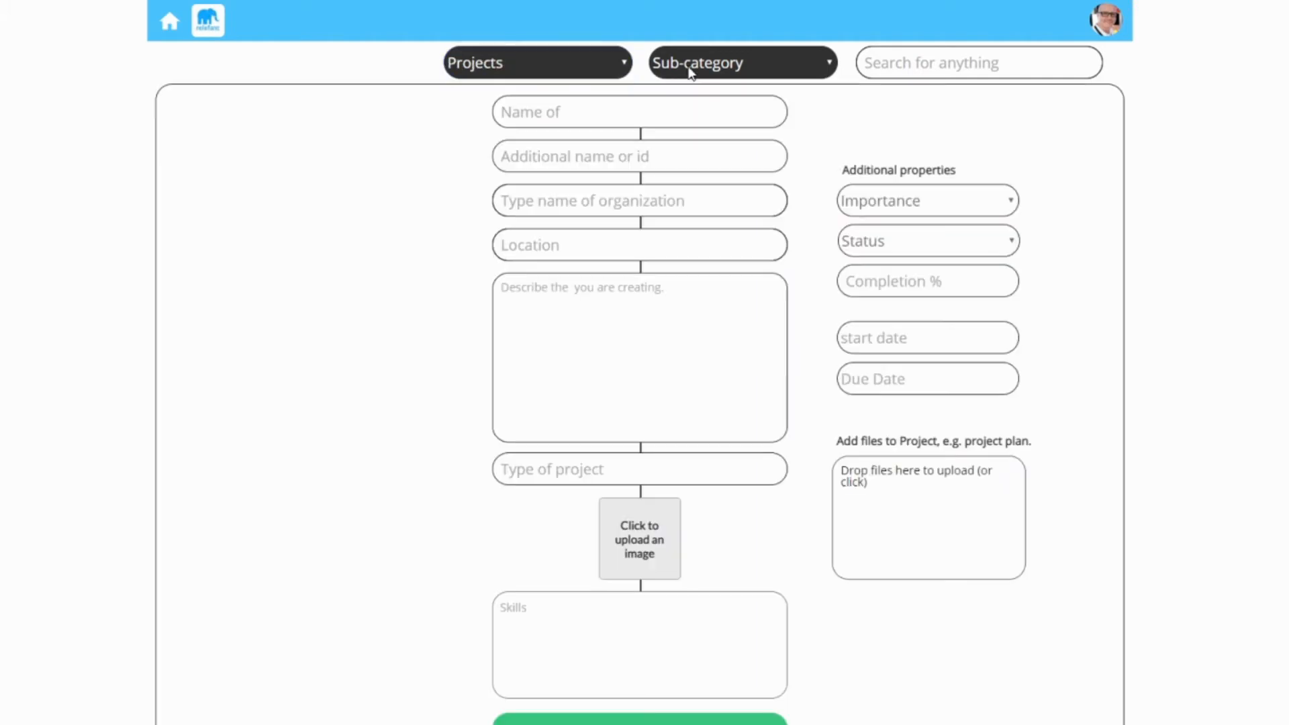
click(692, 67)
click(682, 94)
click(579, 116)
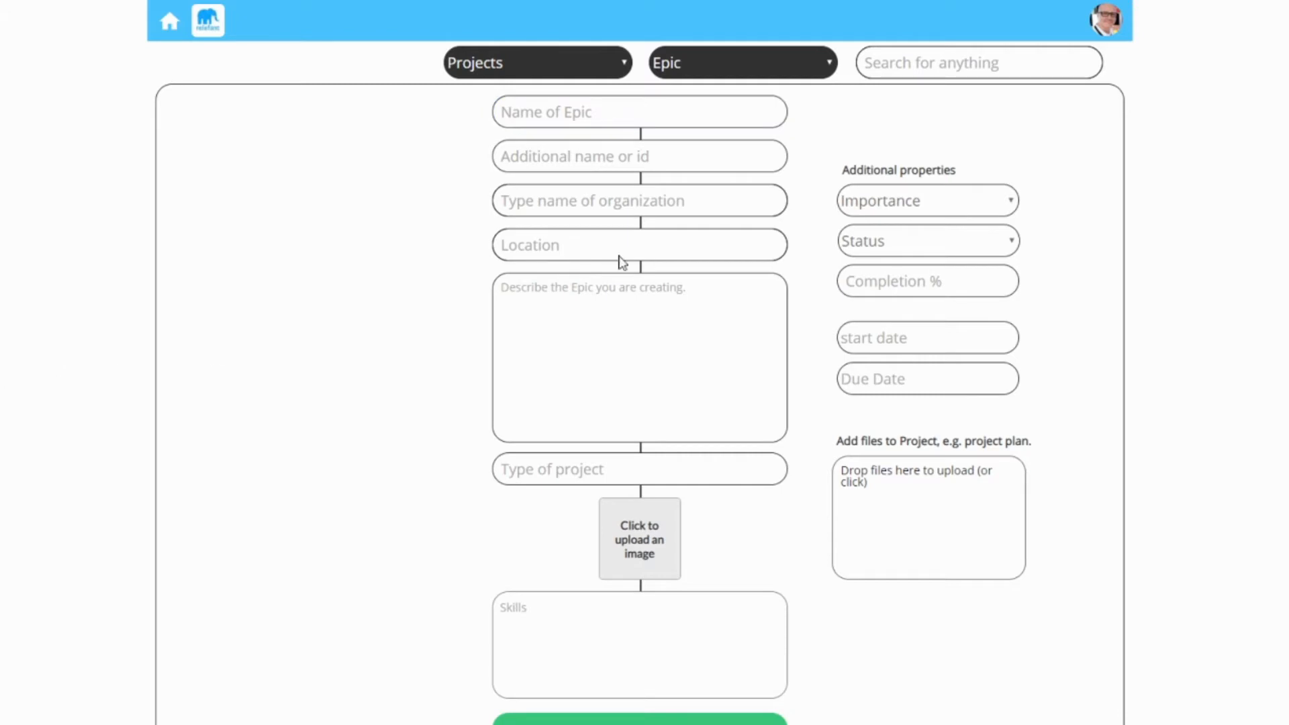
click(635, 119)
text(Theta E2 - Equipment monitoring)
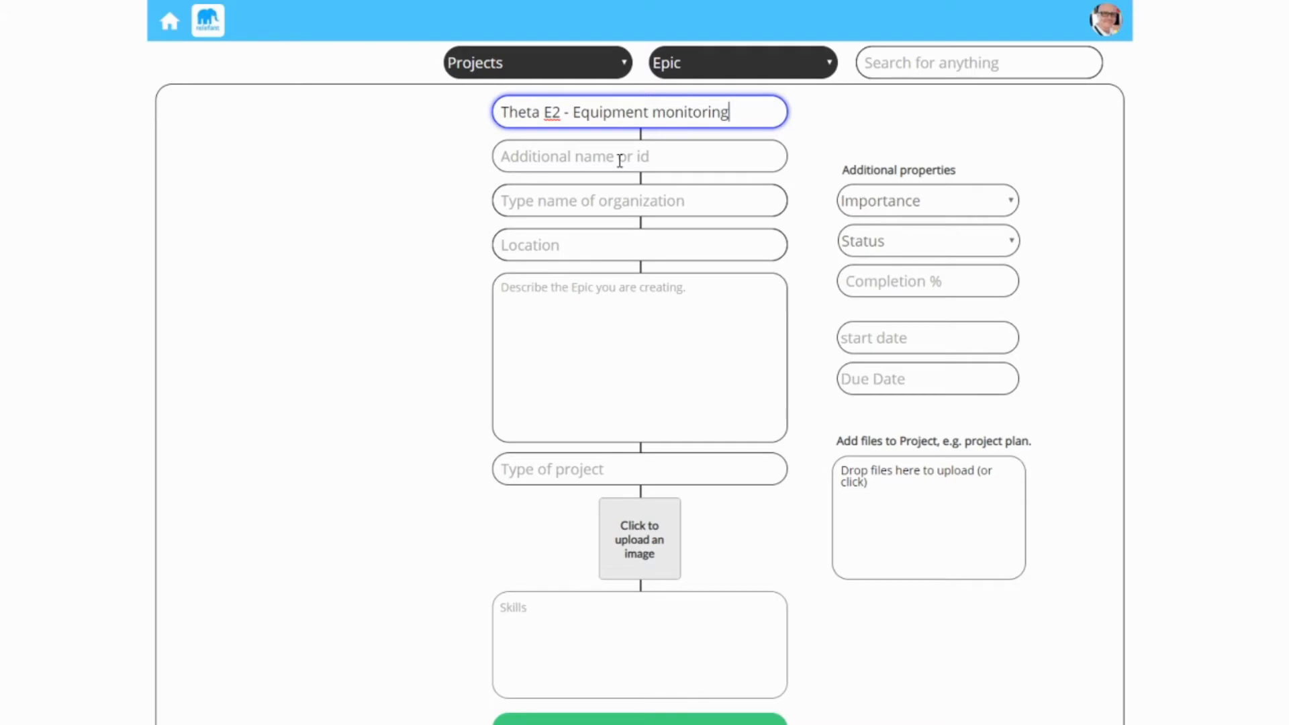
Assign the second Epic to the organization Theta Transportation Ltd and the location London, United Kingdom
click(619, 194)
text(the)
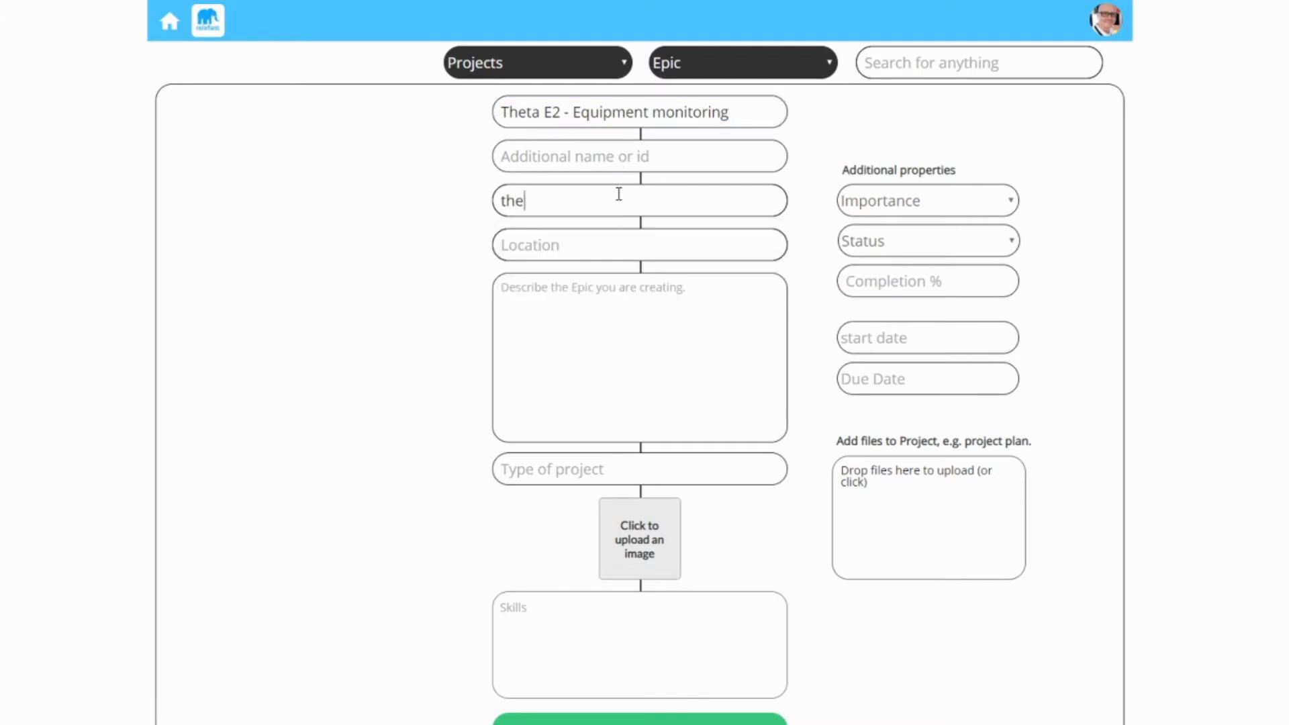
text(ta)
click(593, 236)
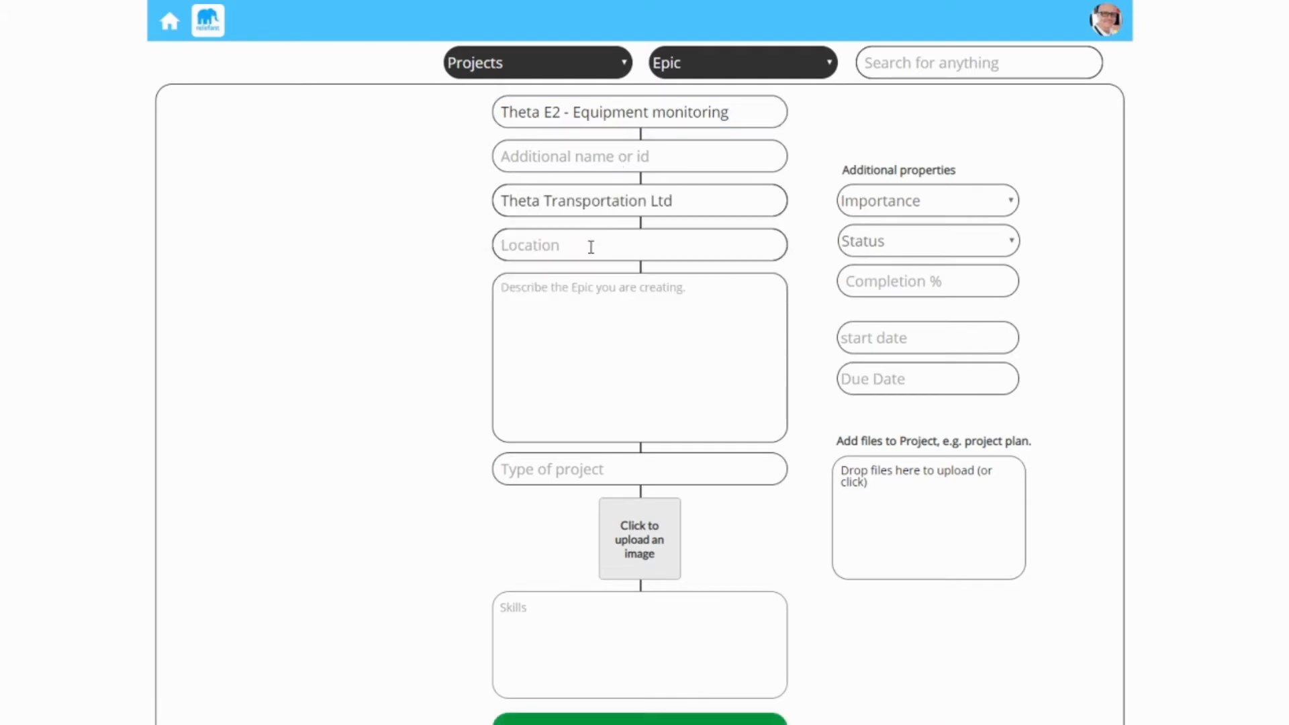
text(lon)
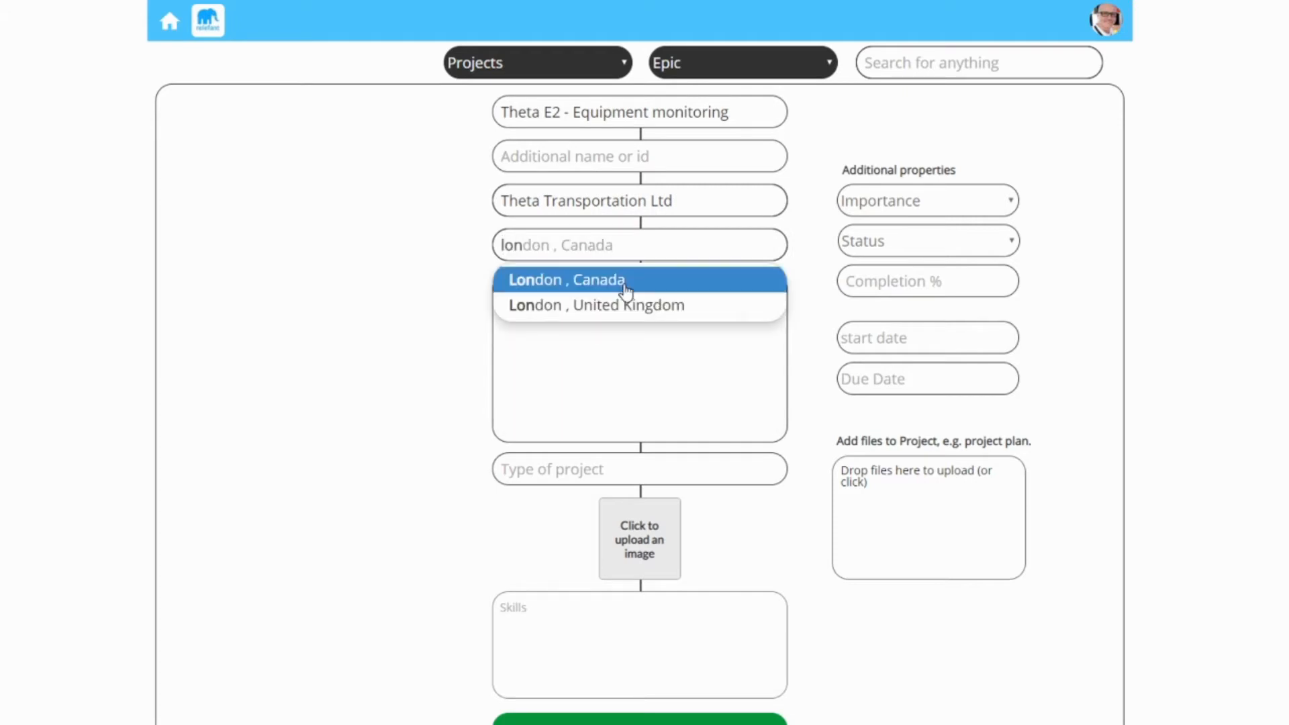
click(625, 303)
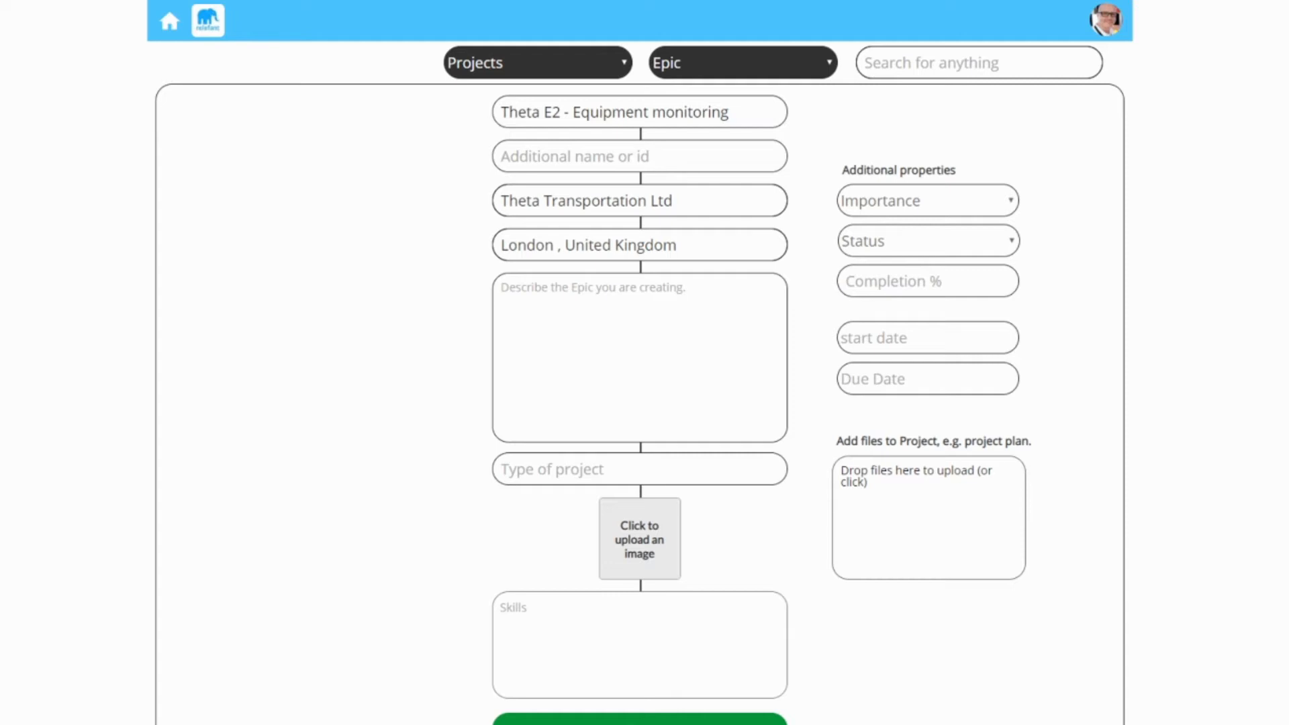
Describe the second Epic as "This is the 2nd Epic" and enter Transportation as its project type
click(566, 366)
text(This is the 2nd Epic)
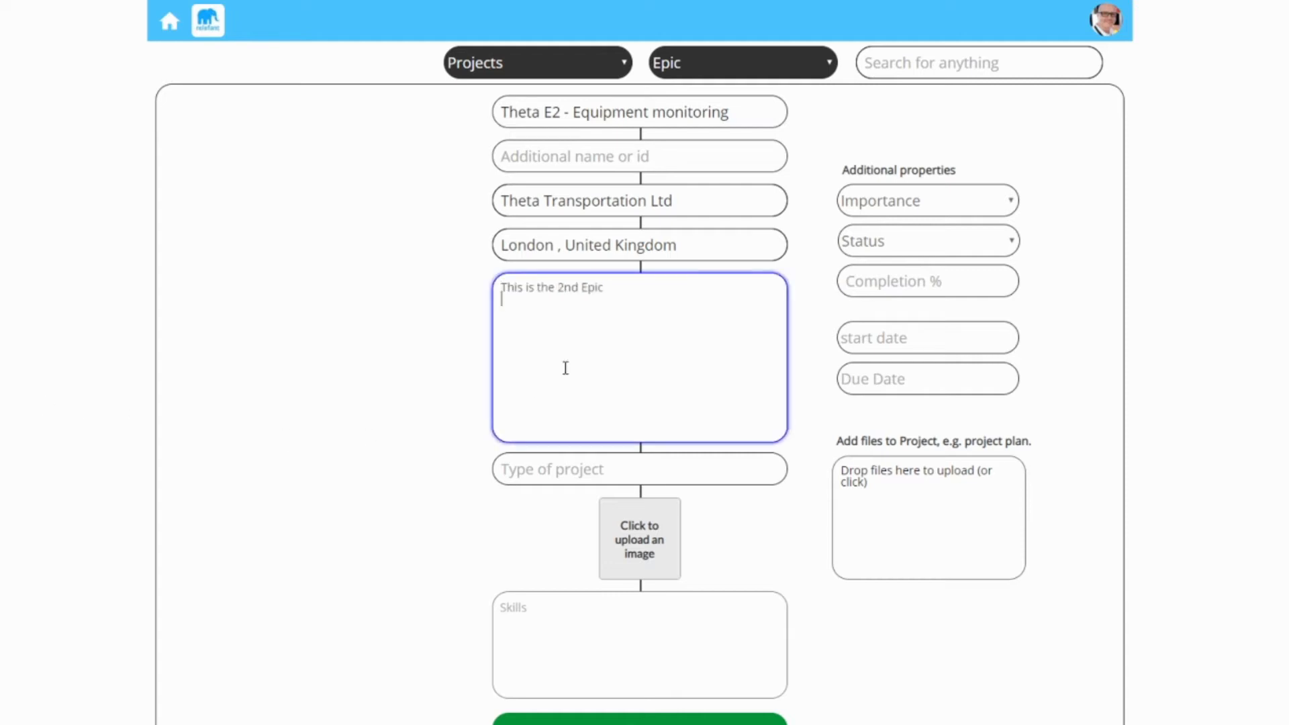
click(544, 464)
text(T)
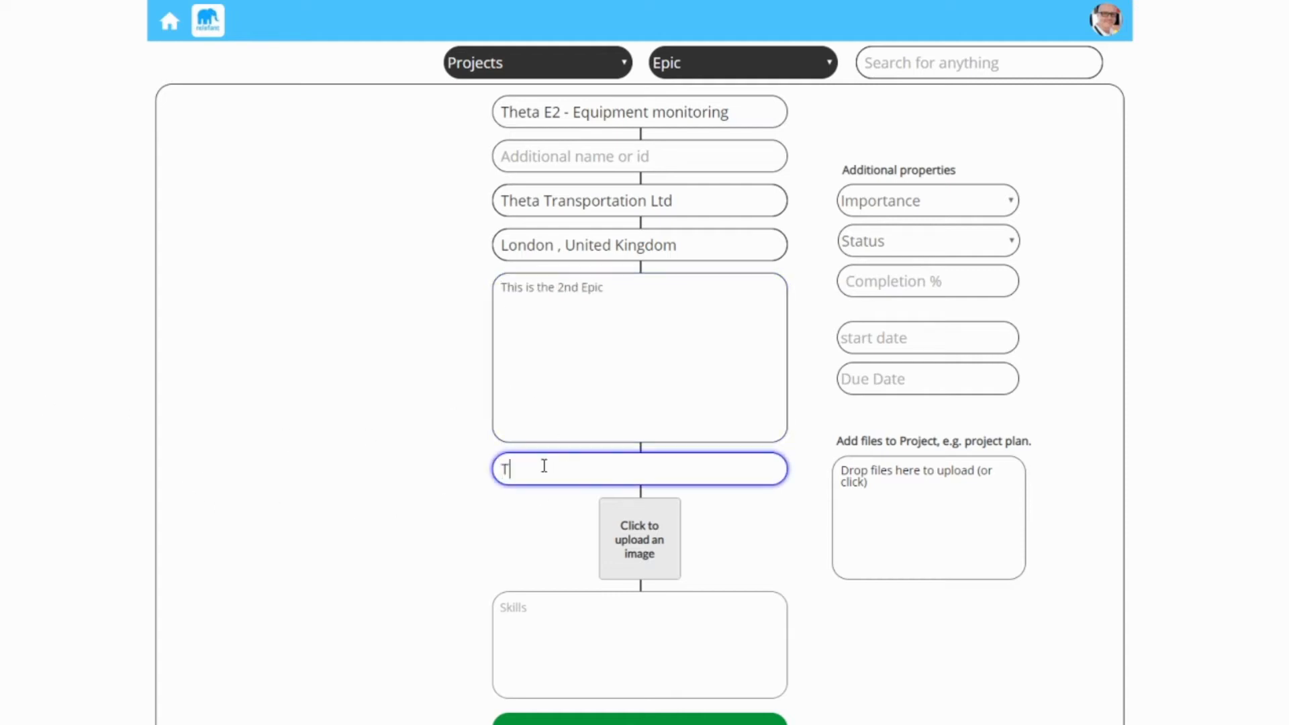
text(ransportation)
Set the second Epic's importance to Normal and its status to Backlog
click(956, 202)
click(932, 259)
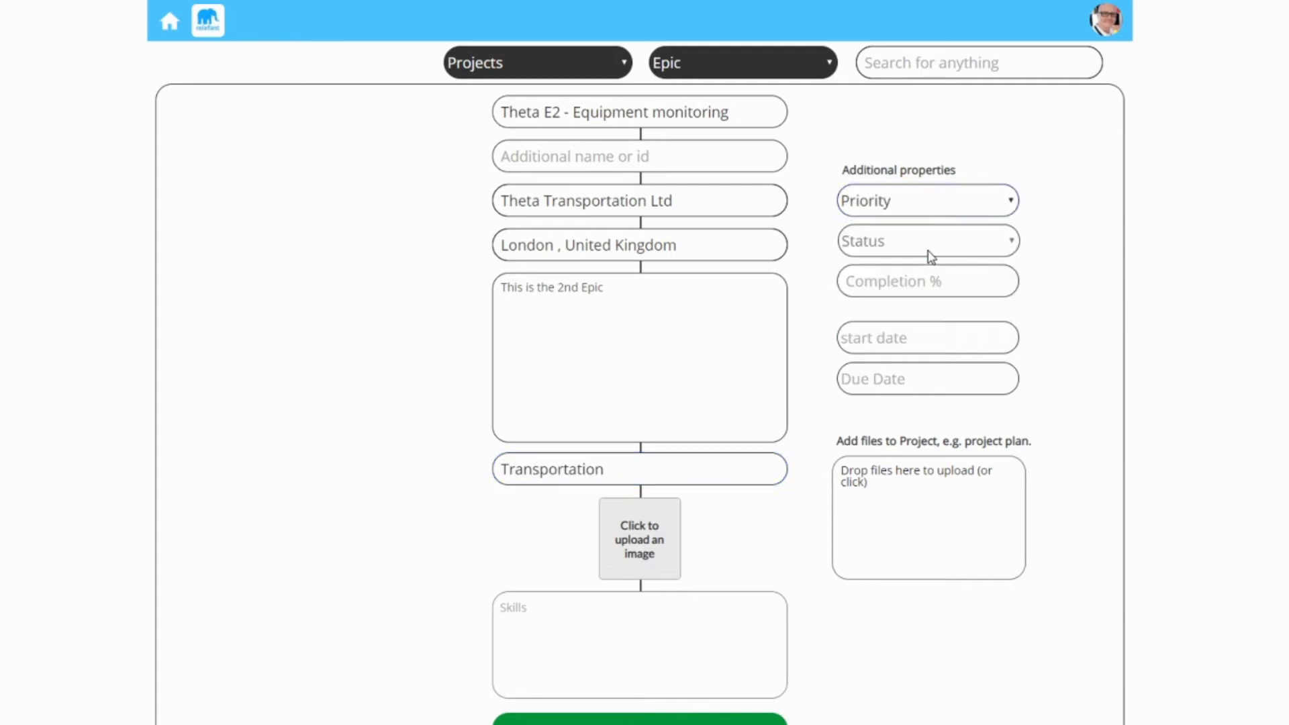
click(926, 203)
click(929, 262)
click(927, 252)
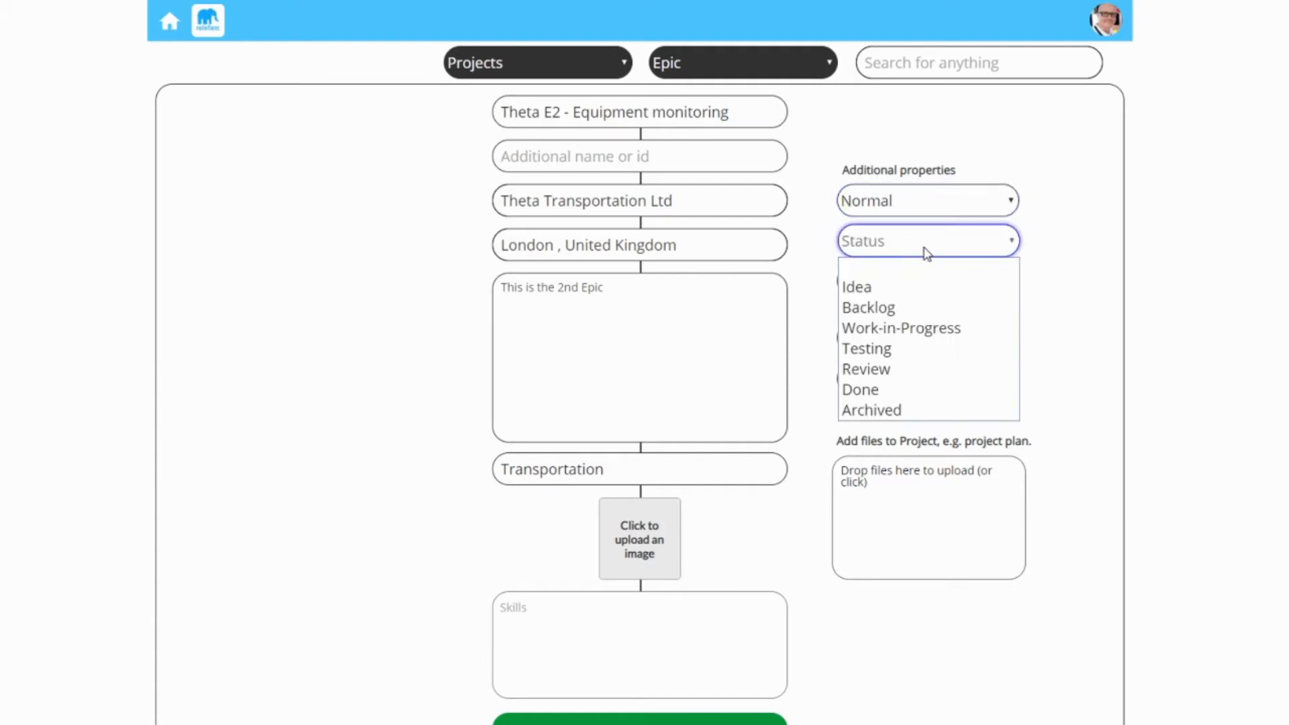
click(909, 306)
Set the second Epic's completion to 5% and its start date to 29.11.2019
click(919, 292)
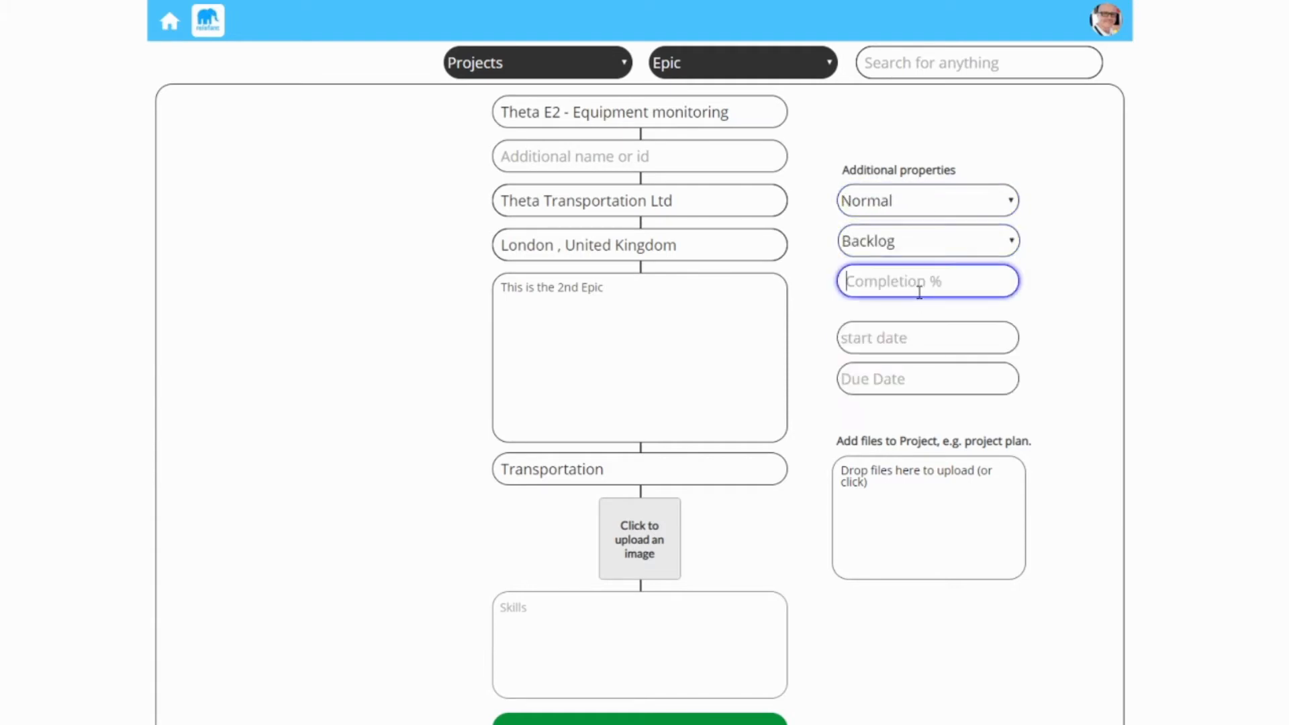
text(5)
click(1007, 333)
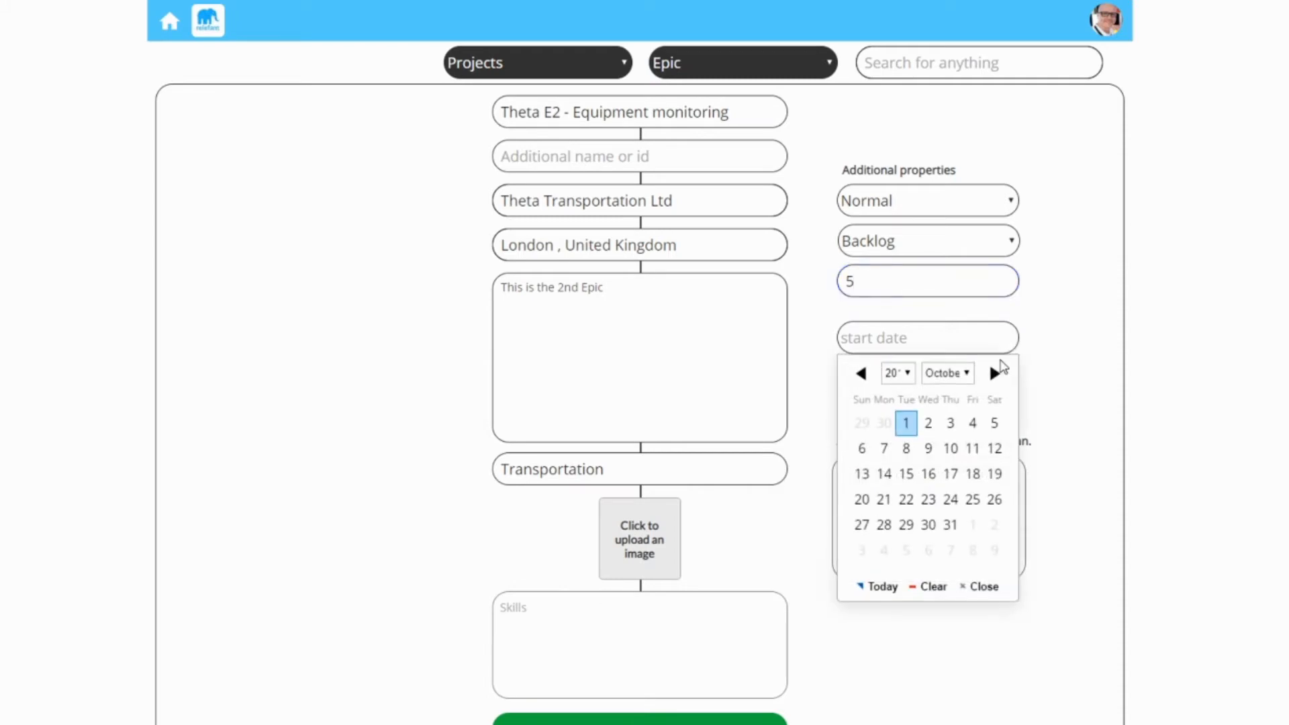
click(995, 373)
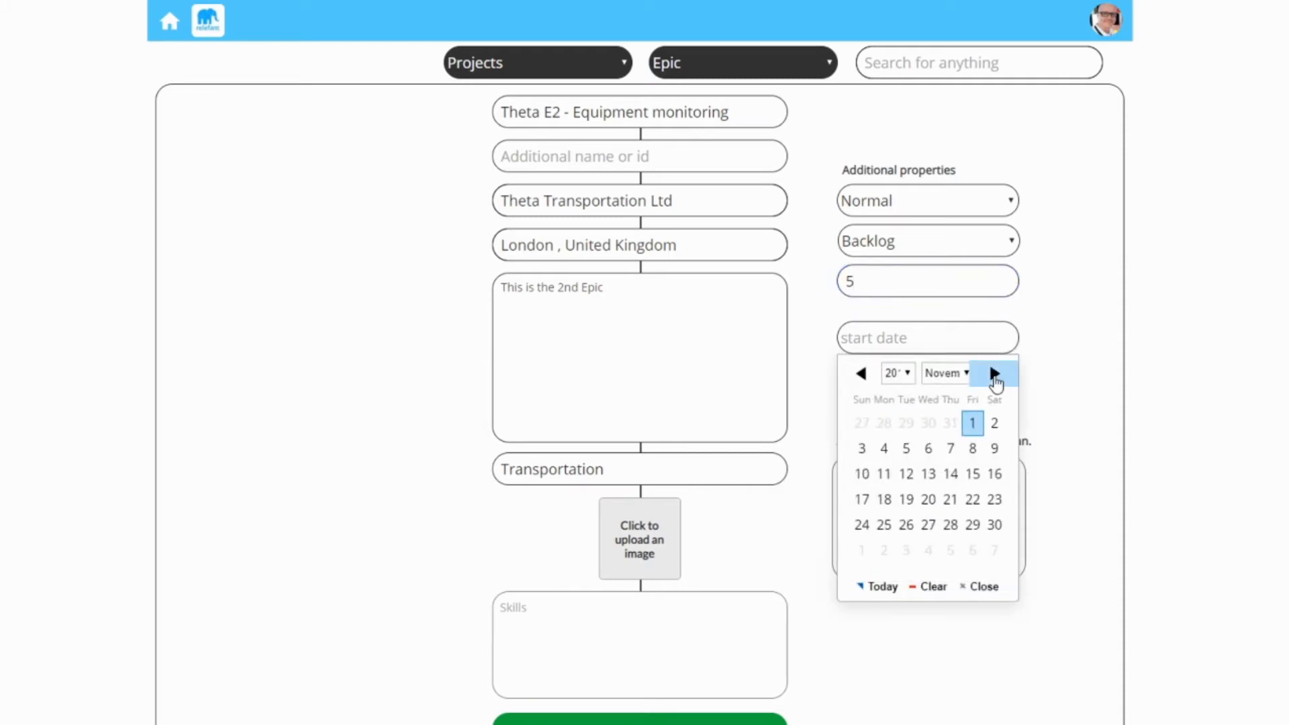
click(972, 524)
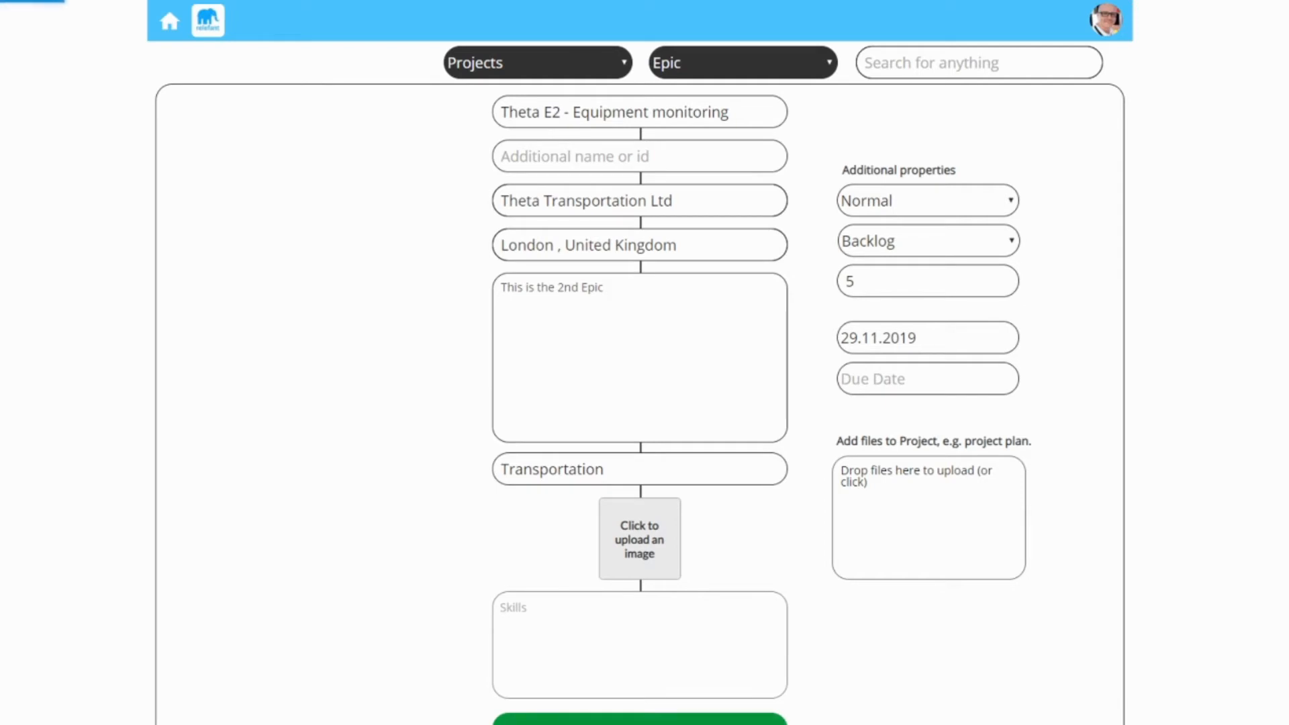
Start another Epic in the Projects category and name it "Theta E3 - Driver reporting system"
click(579, 66)
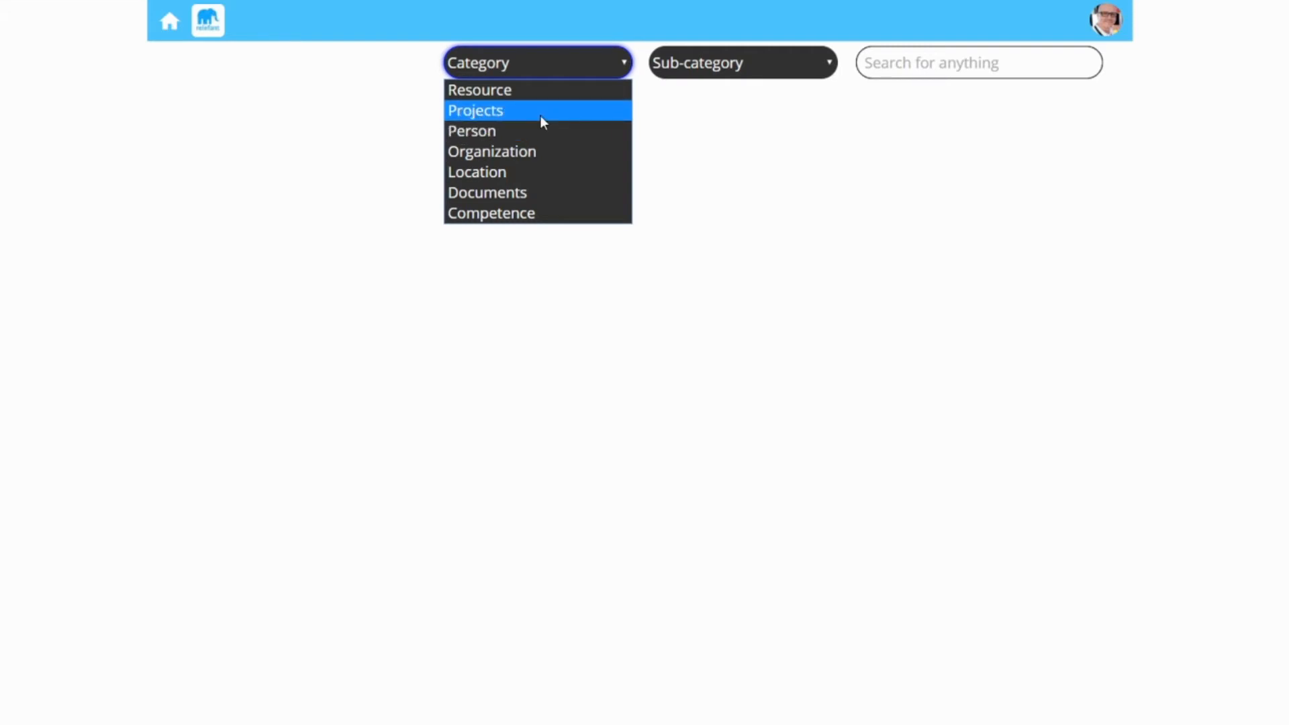
click(540, 115)
click(687, 62)
click(684, 94)
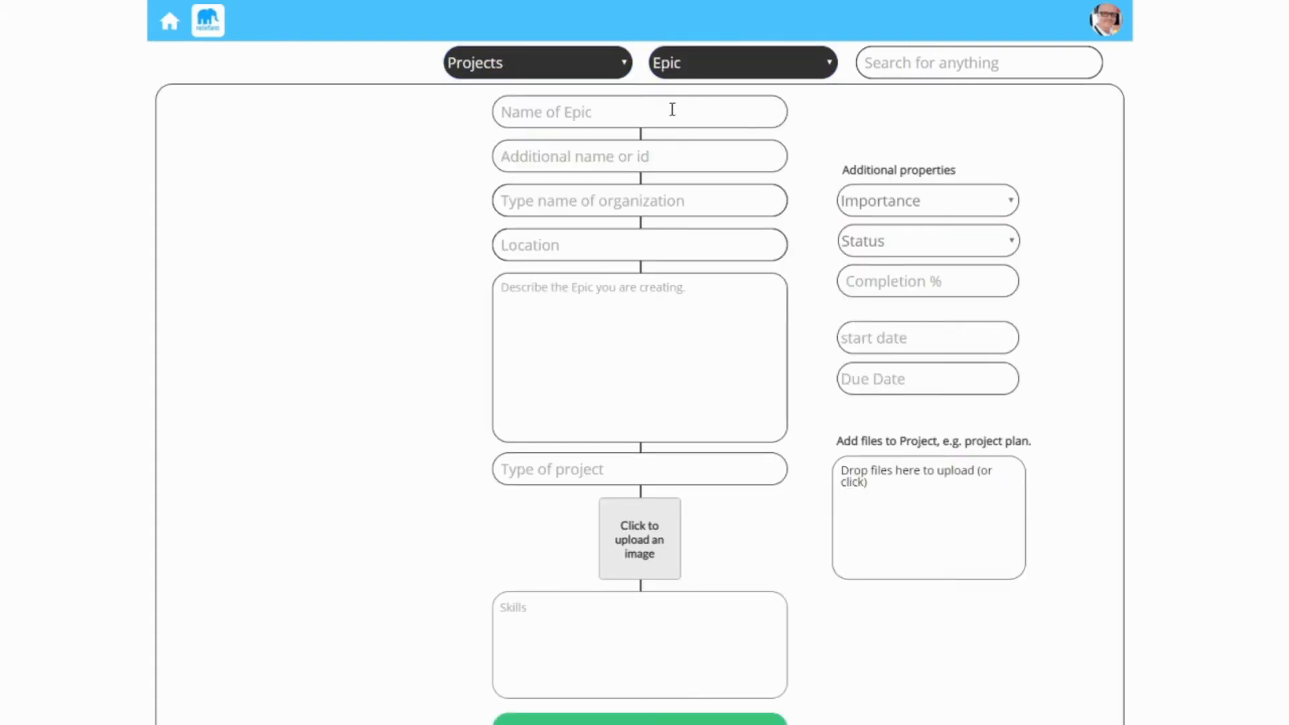
click(679, 118)
text(Theta E3 - Driver reporting system)
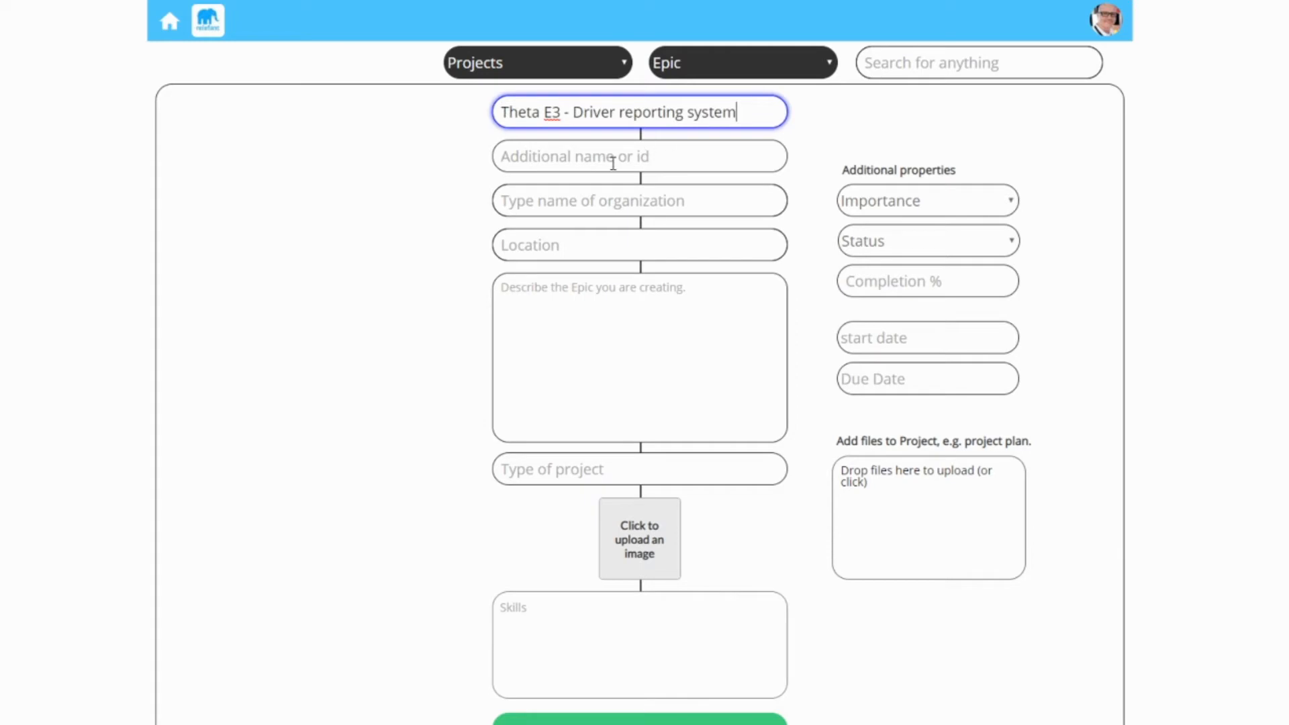
Enter "This is the 3rd Epic" as the third Epic's description
click(613, 163)
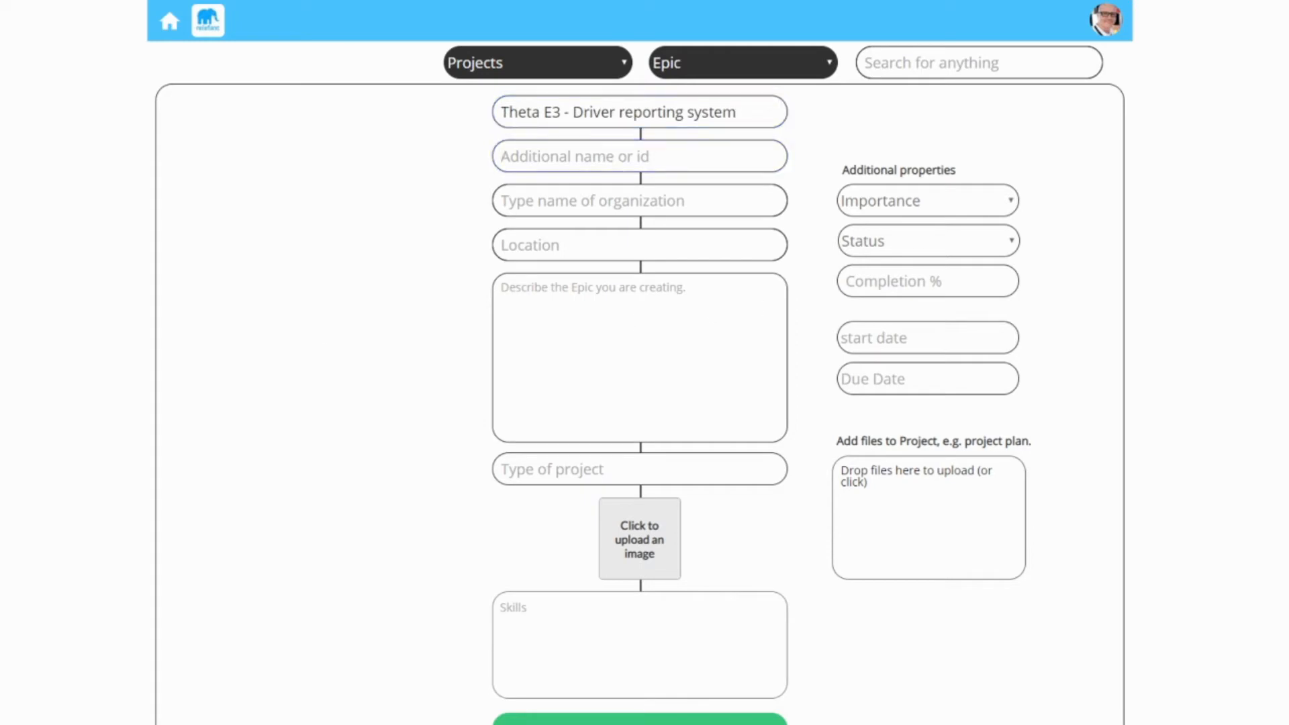
click(534, 314)
text(This is the 3rd Epic)
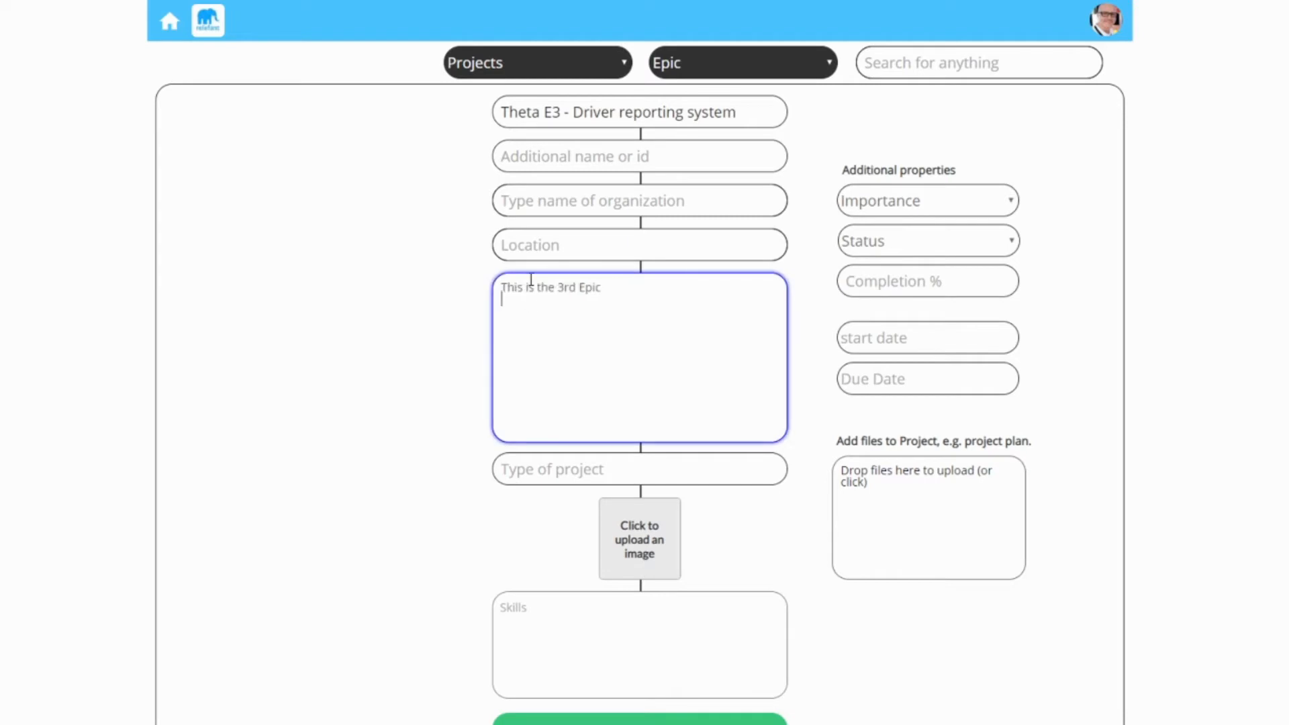
Assign the third Epic to the organization Theta Transportation Ltd and the location London, United Kingdom
click(553, 164)
click(573, 202)
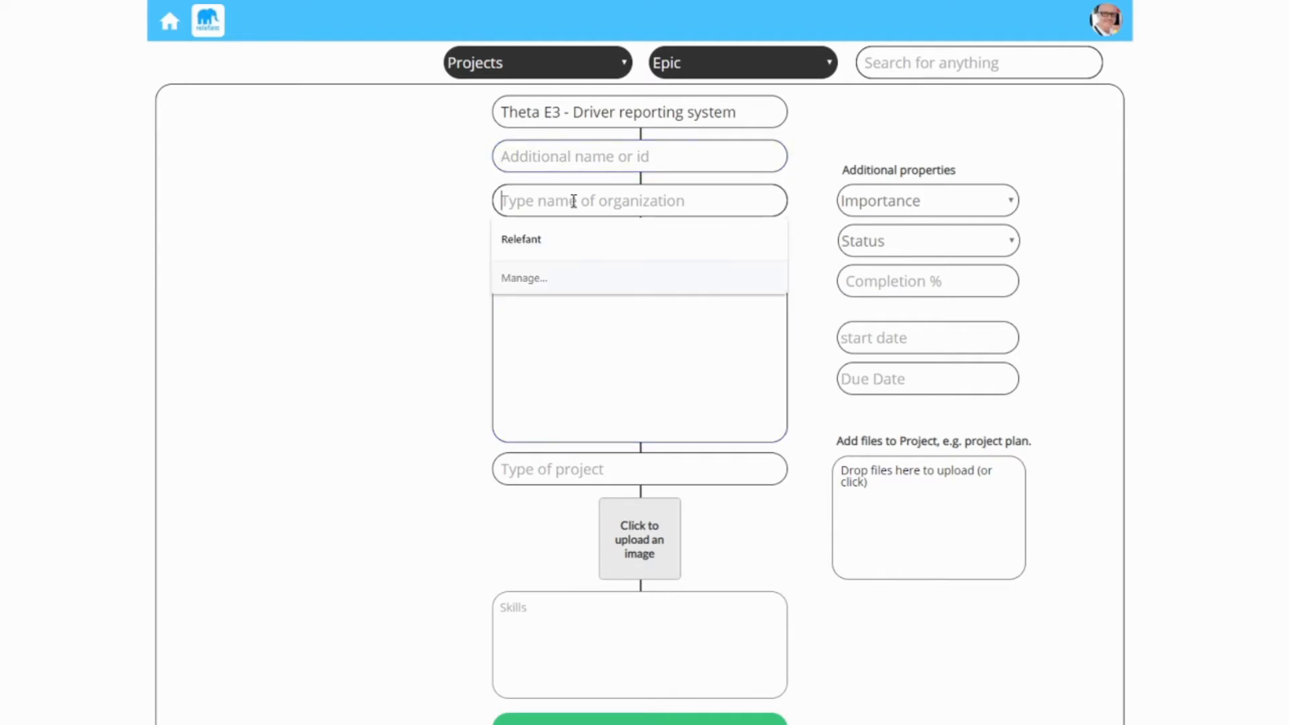
text(theta)
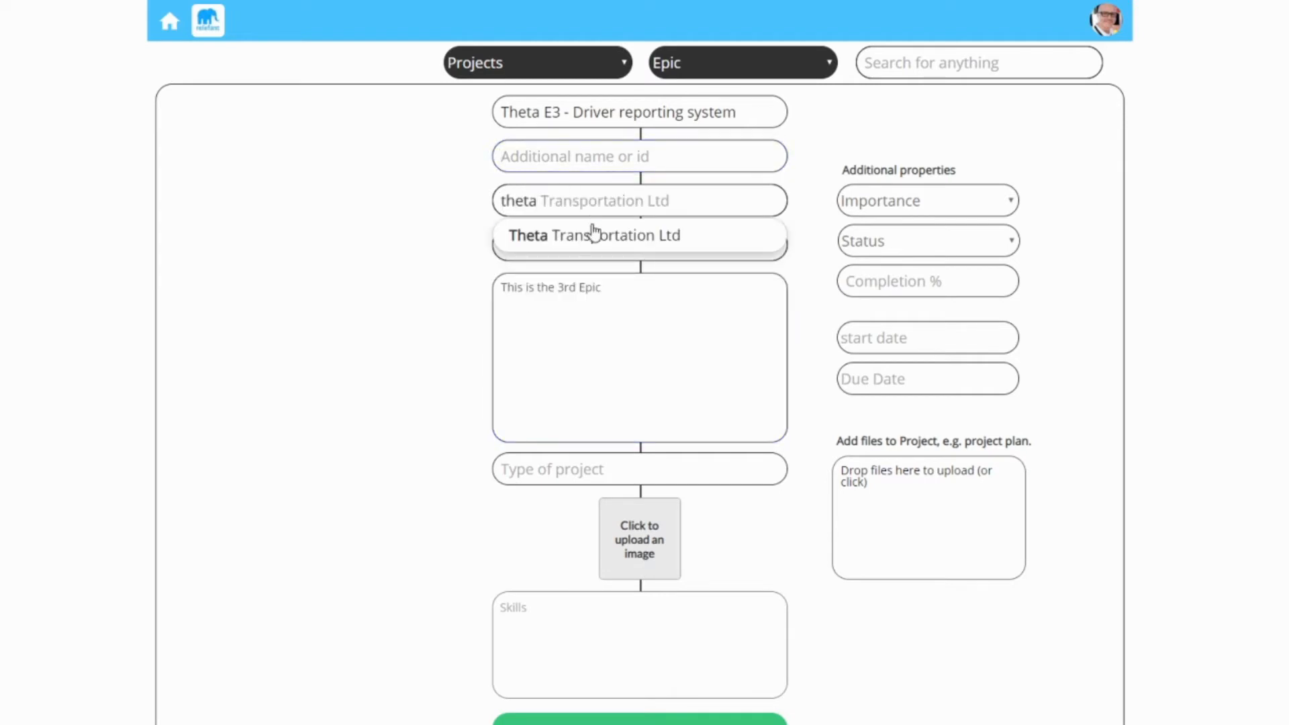
click(592, 234)
click(590, 239)
text(lon)
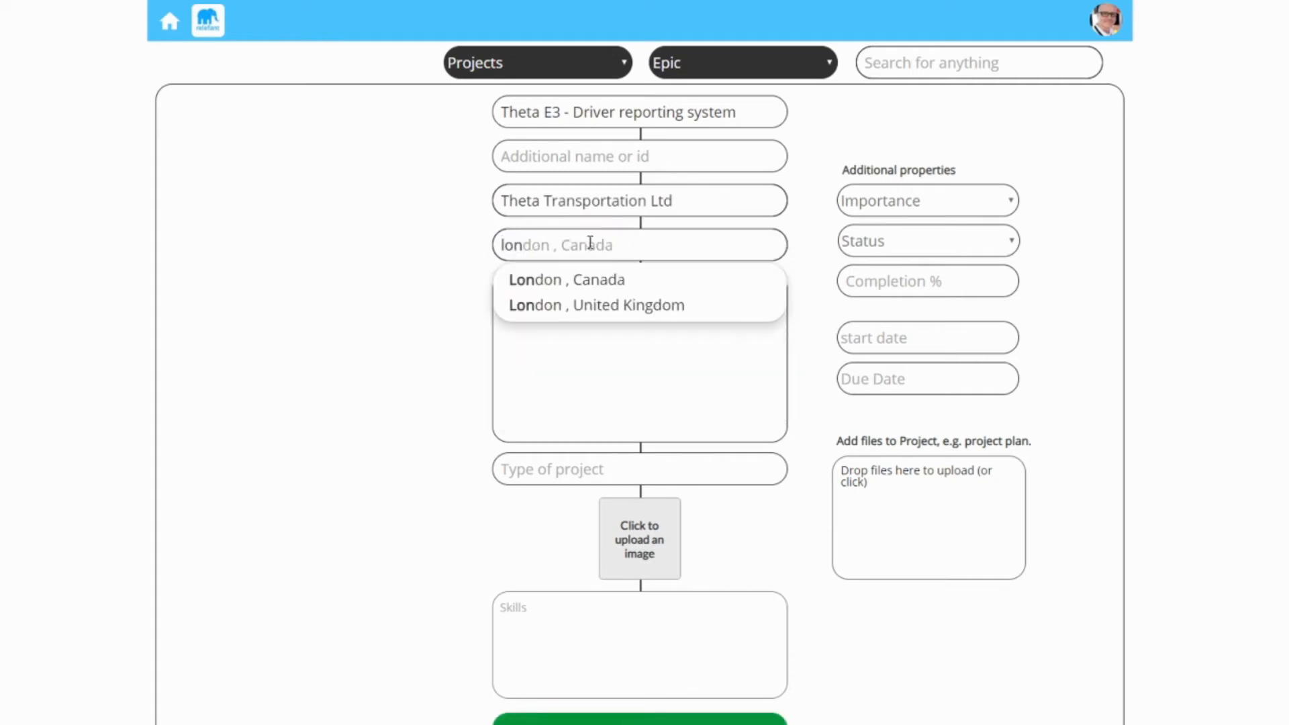
click(613, 305)
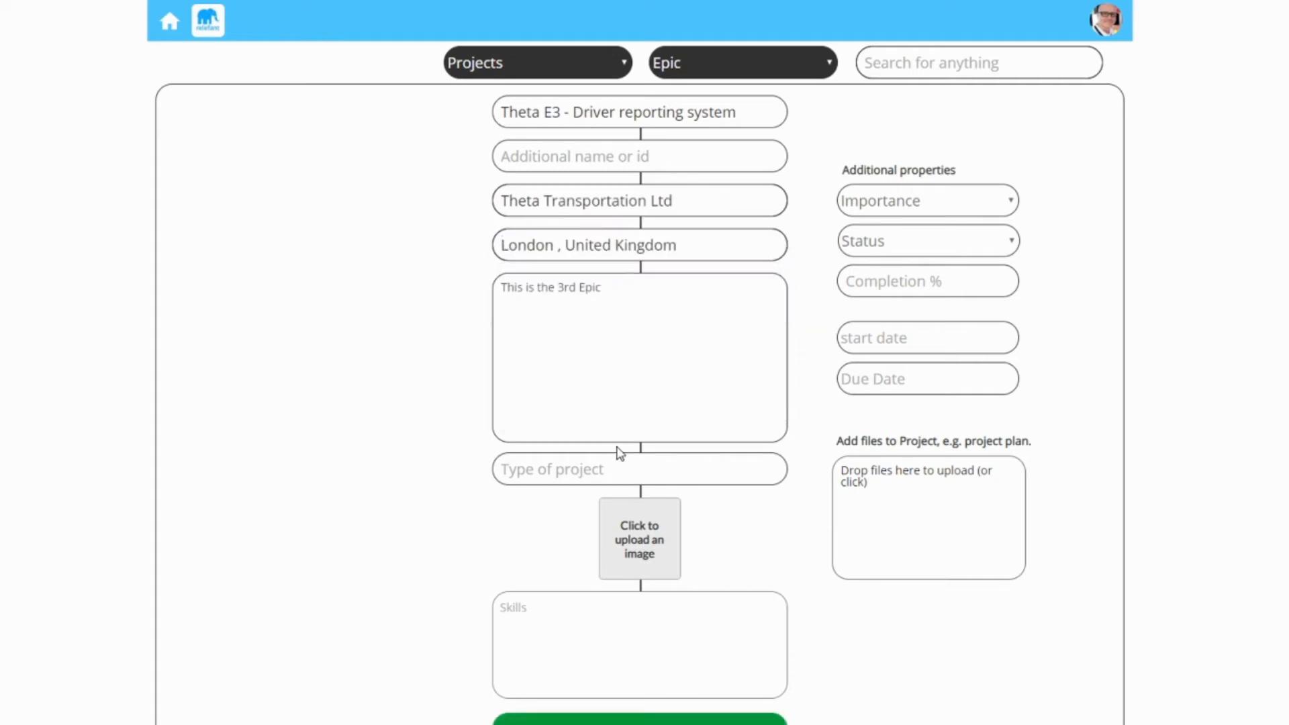
Enter "Tranportation" as the third Epic's type of project
click(611, 470)
text(Tran)
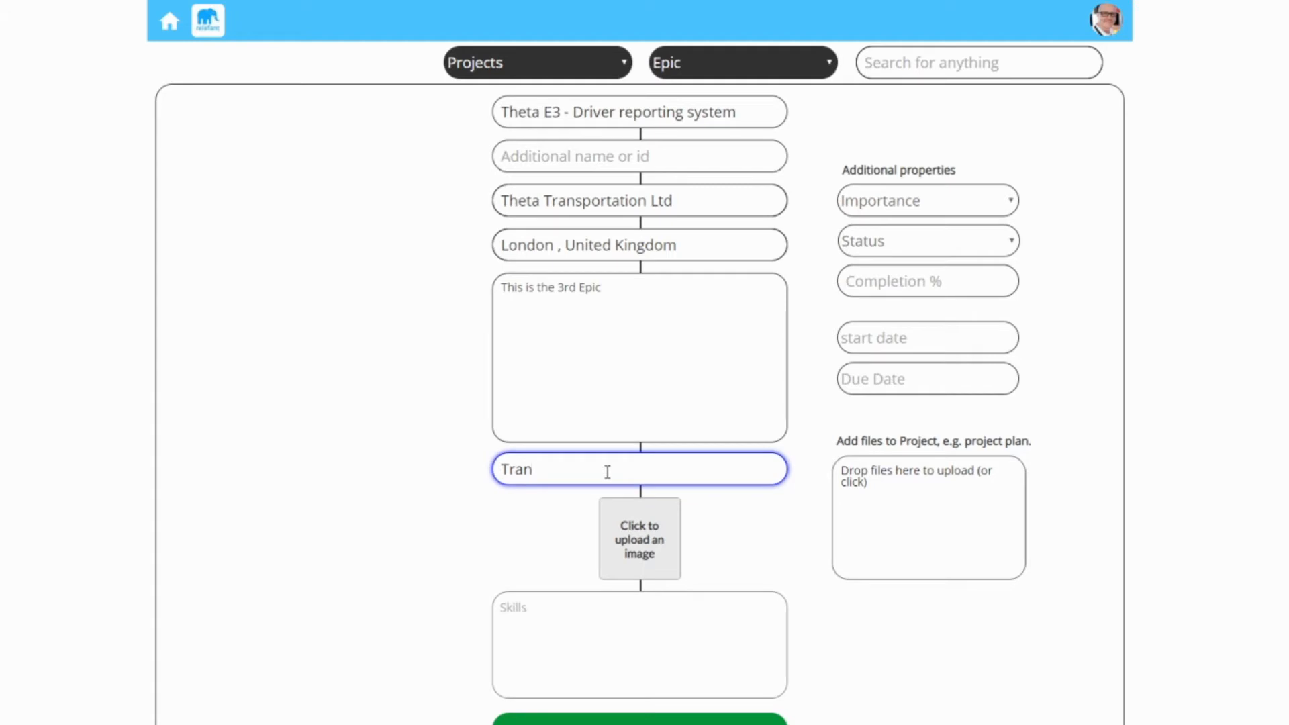
text(portation)
Set the third Epic's importance to Normal and open its status choices
click(880, 206)
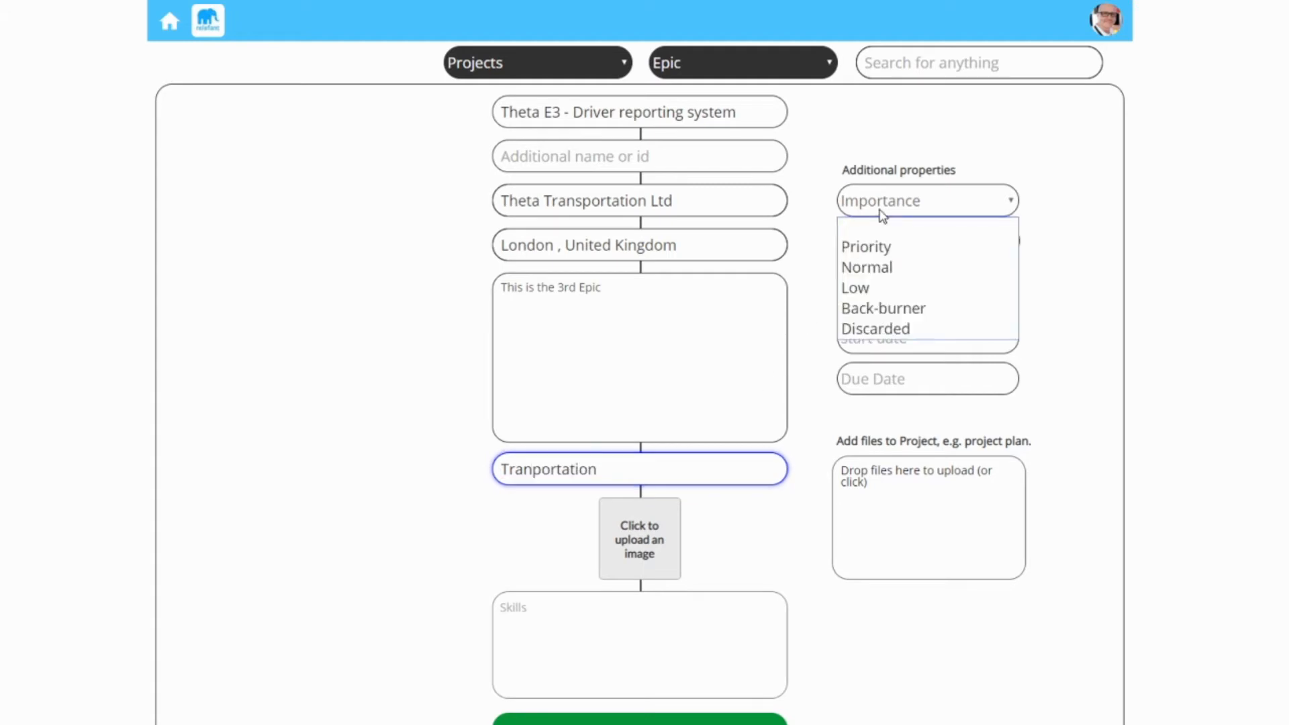
click(896, 267)
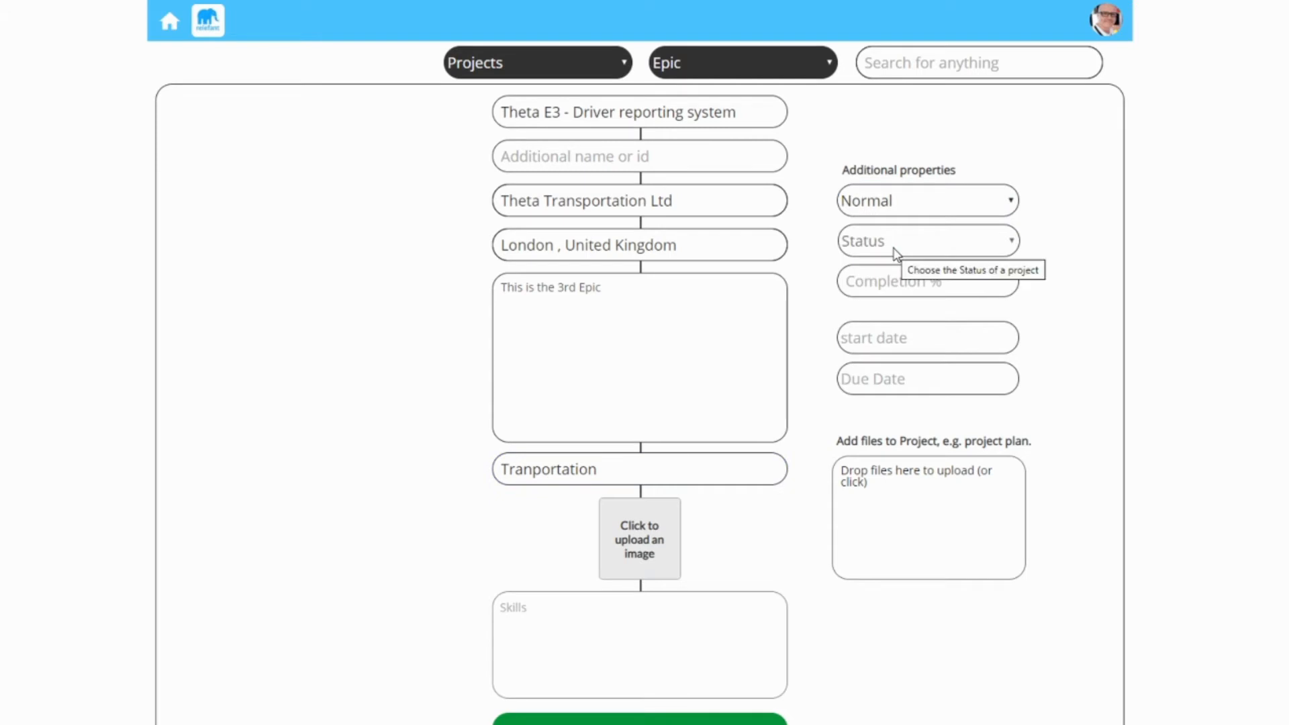
click(893, 249)
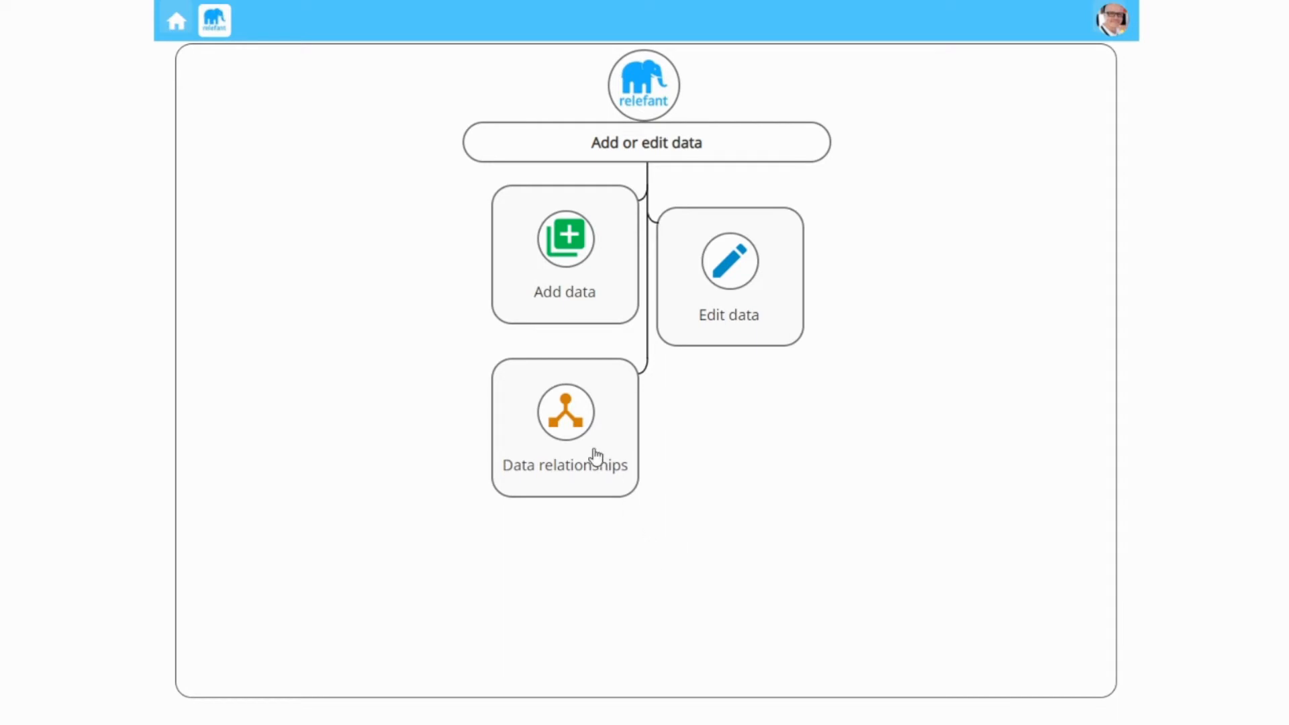
Start a new data relationship between the Employee and Customer entity categories
click(541, 426)
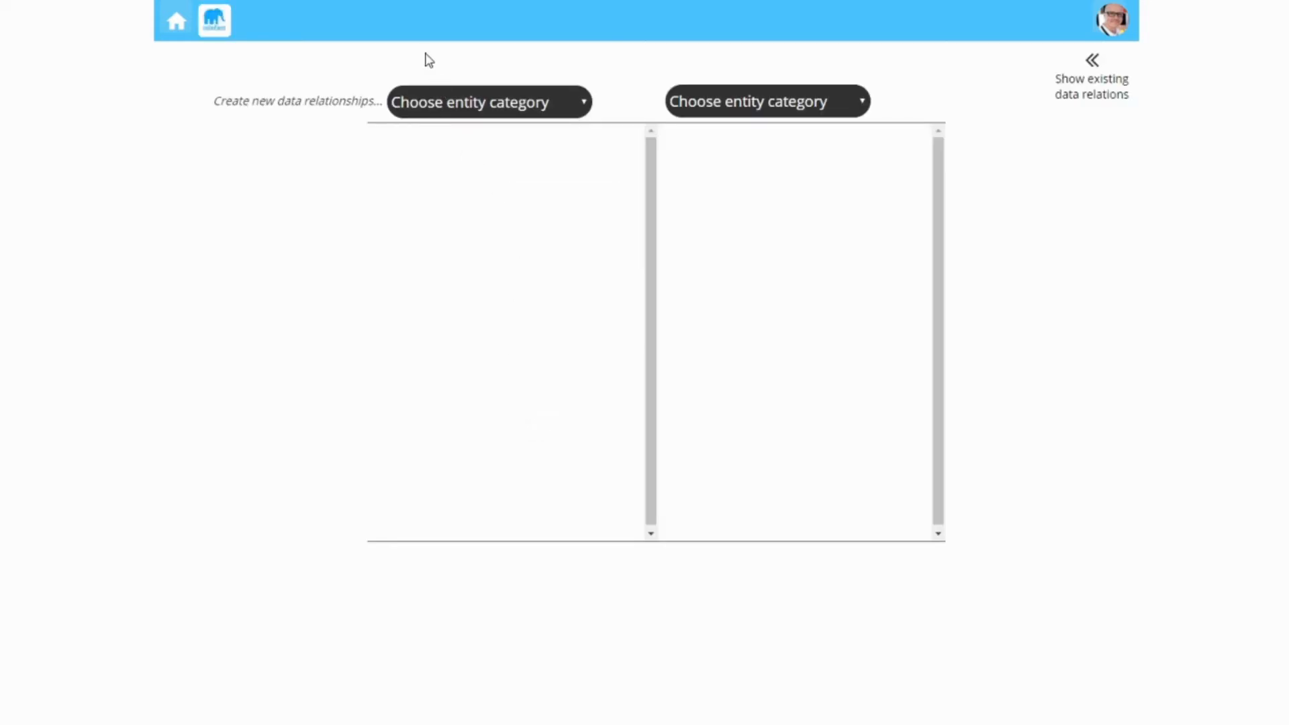
click(460, 99)
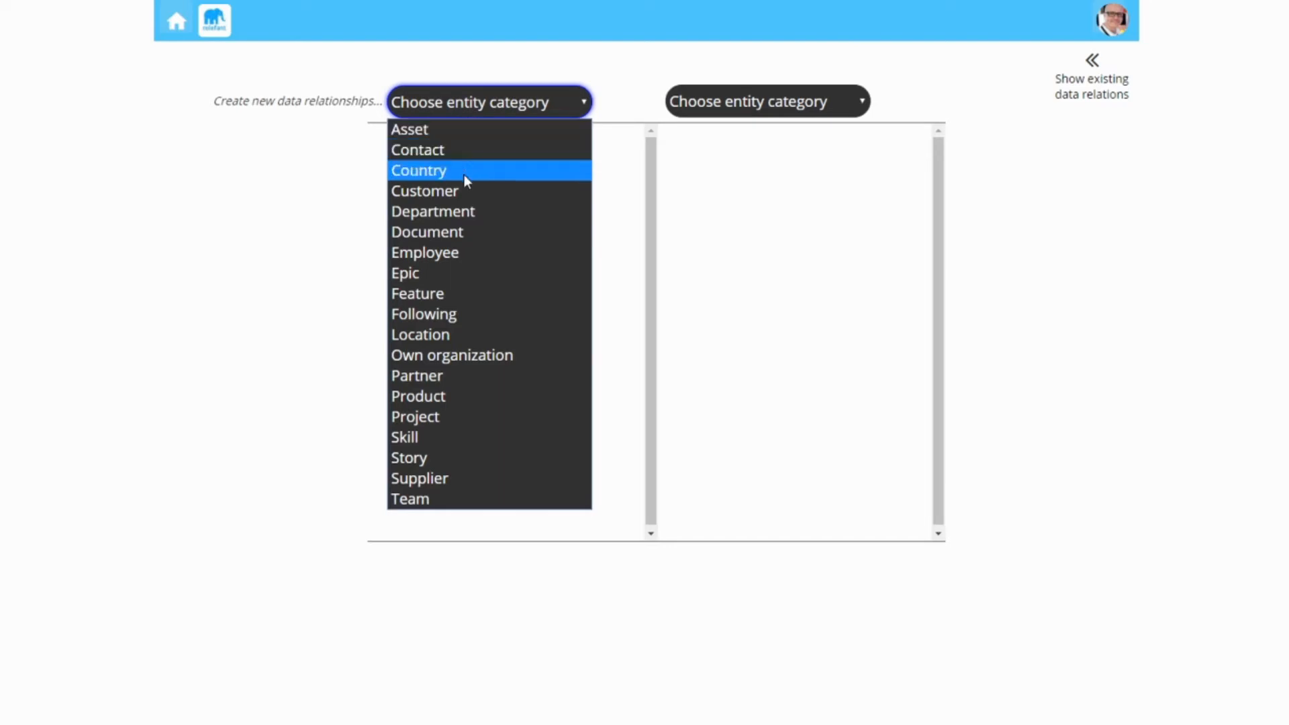
click(475, 252)
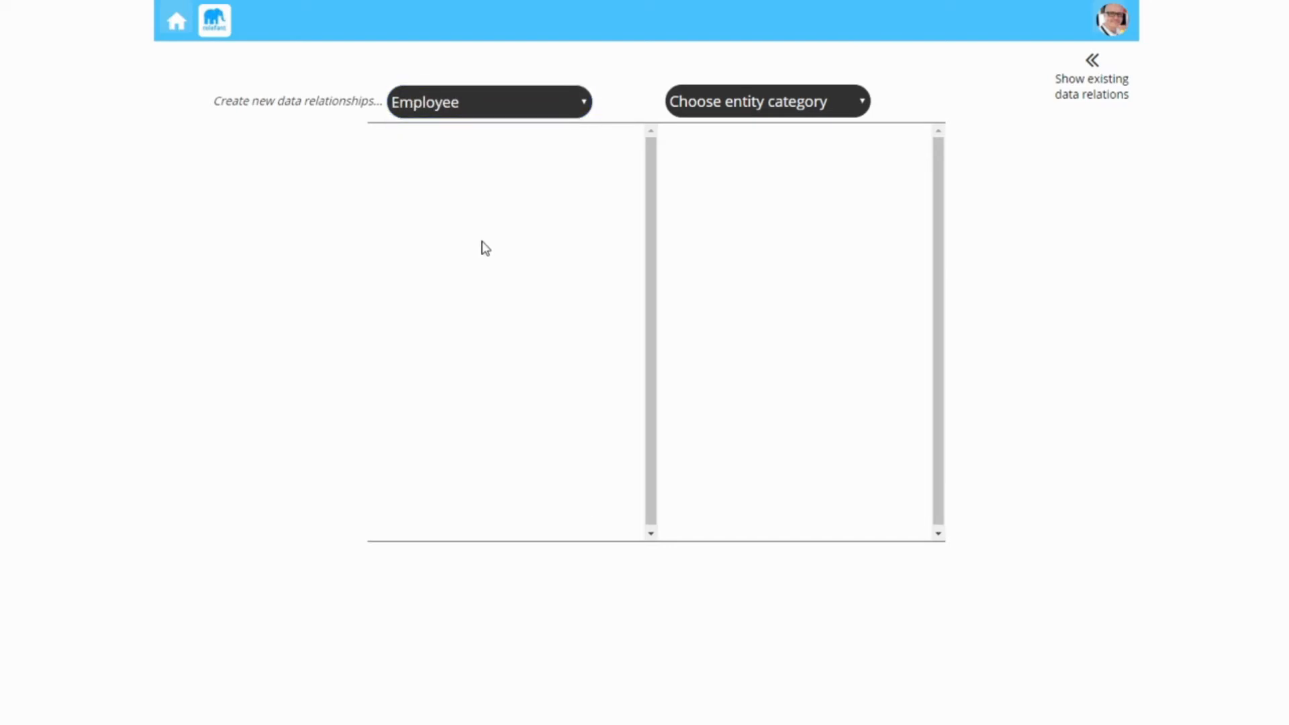
click(740, 111)
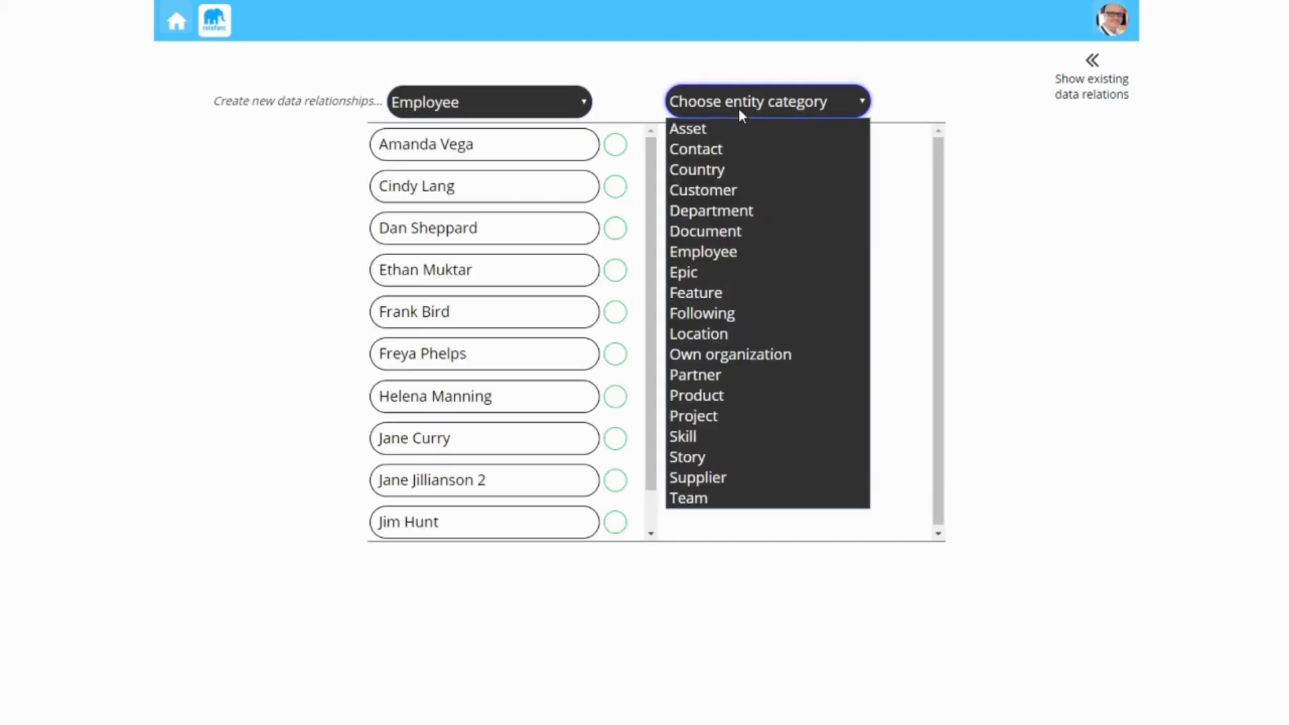
click(744, 188)
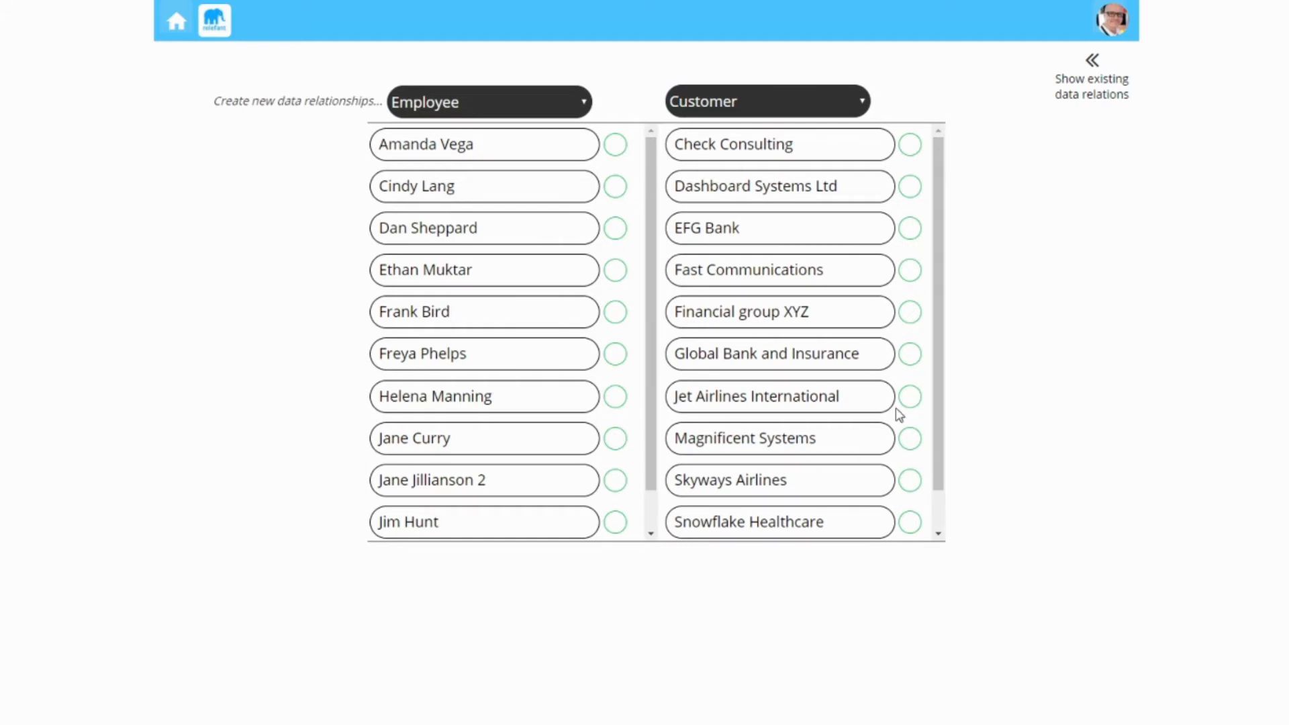
Relate the United Kingdom account manager to the customer Theta Transportation Ltd as "Account manager to" and save the relationship
scroll(815, 339, down, 1)
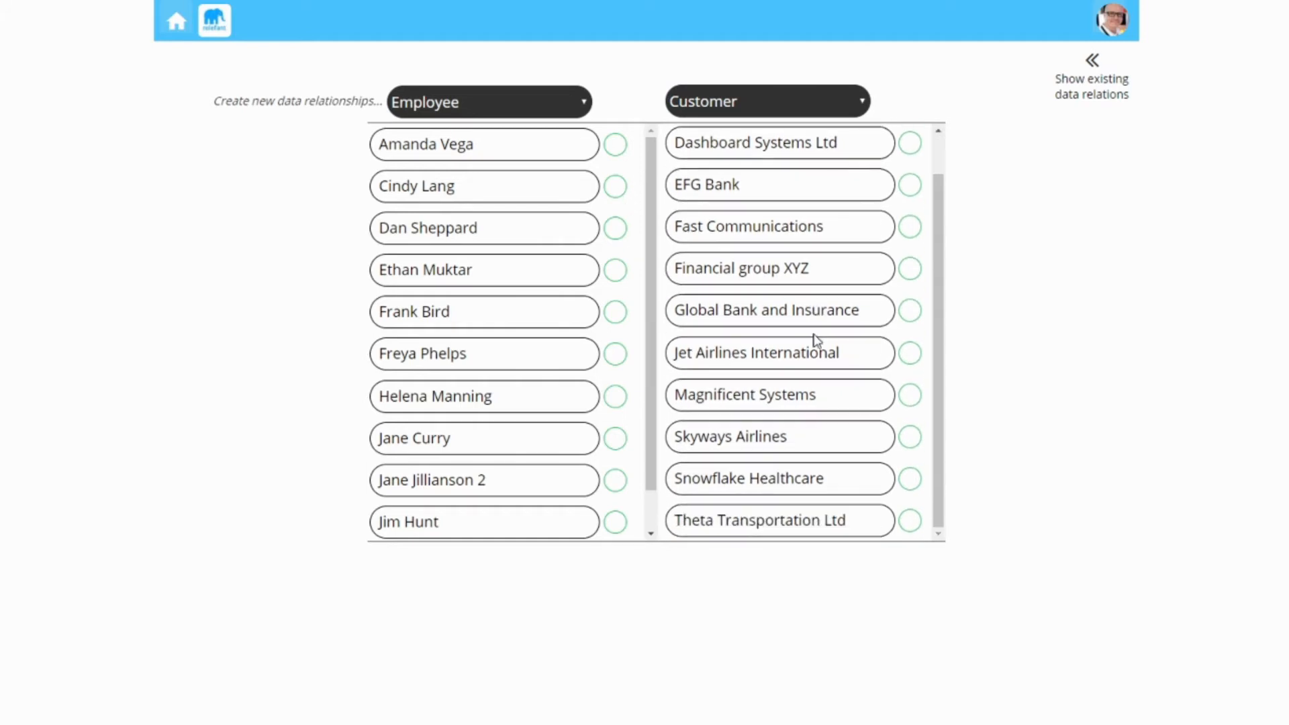
click(909, 529)
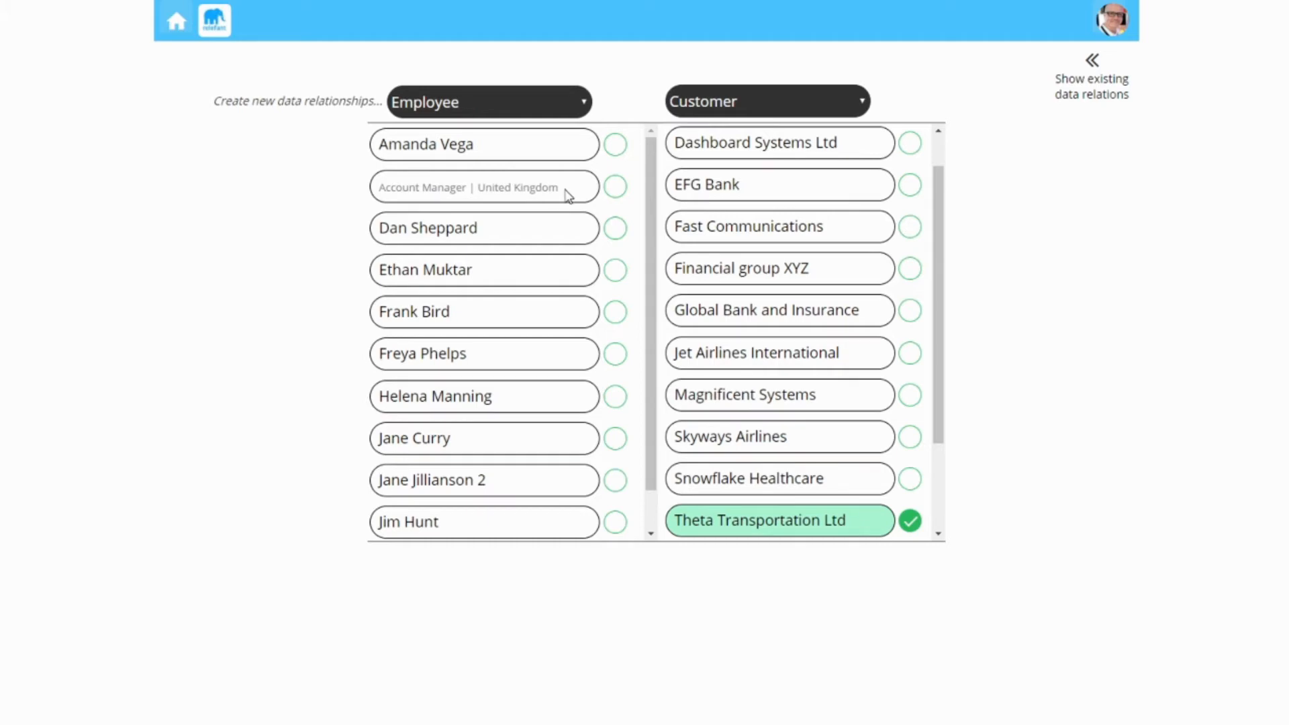
click(615, 189)
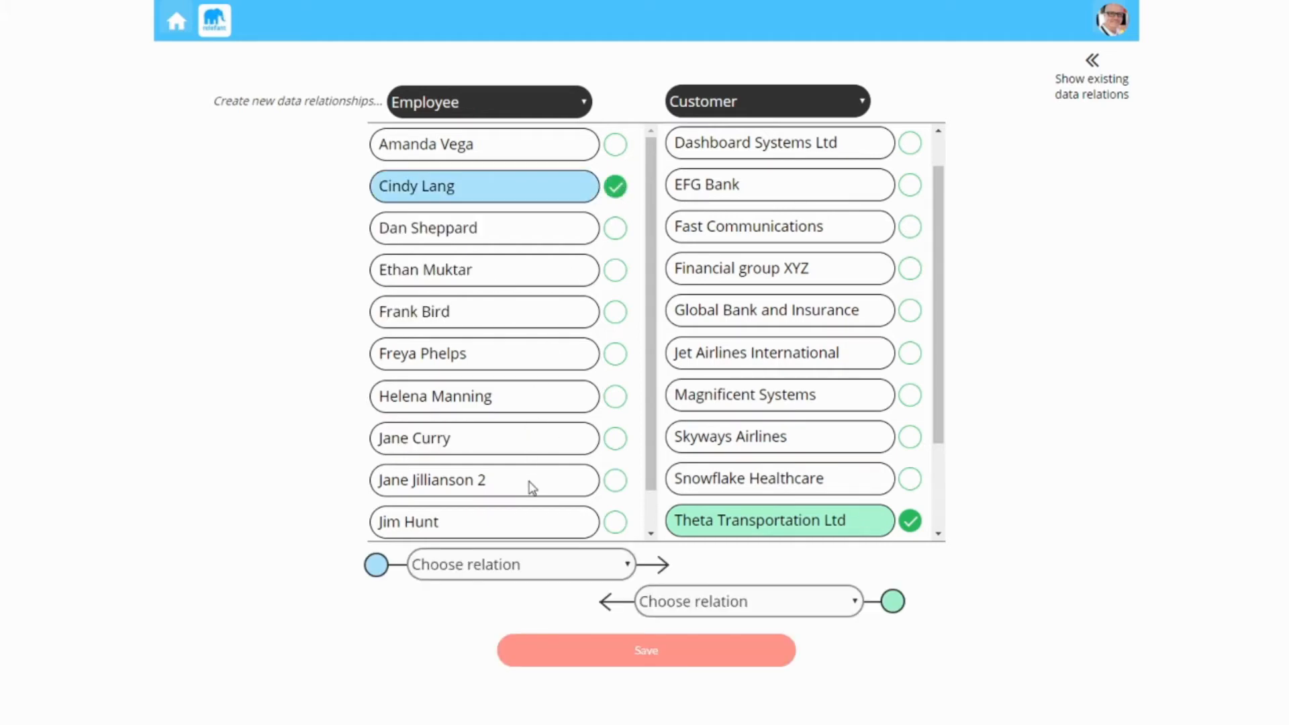
click(541, 570)
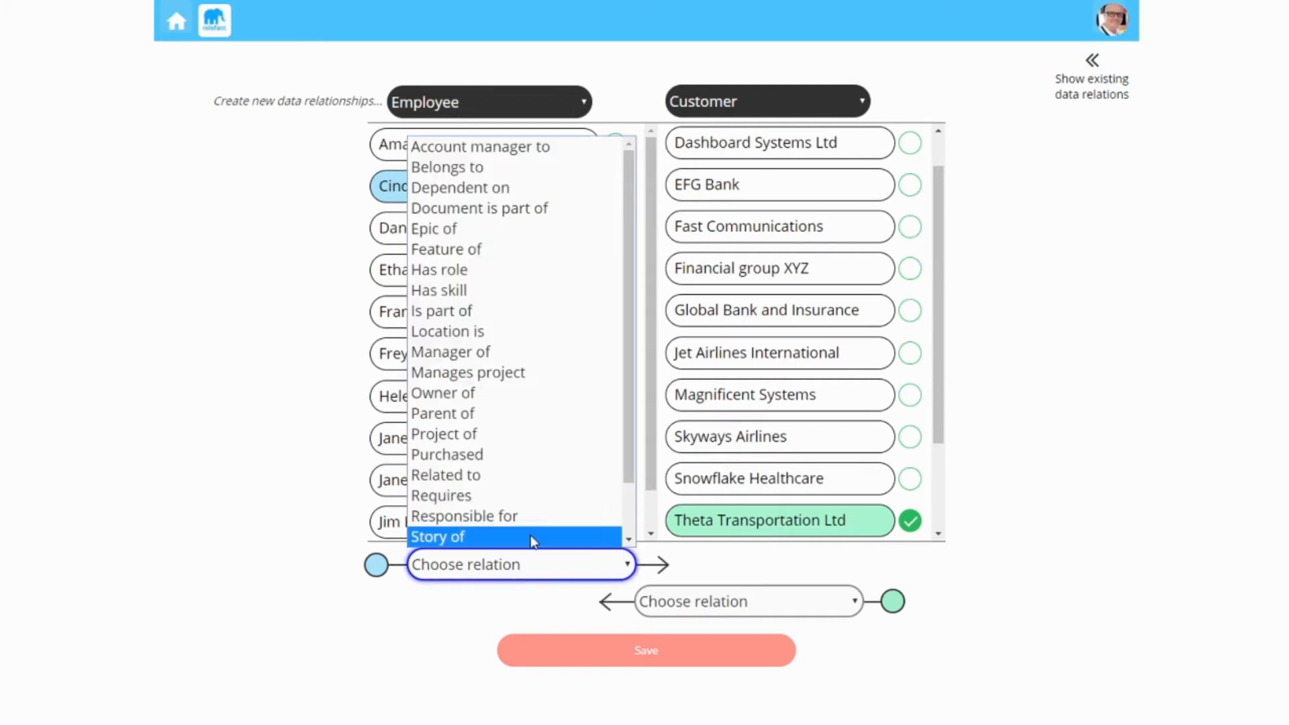
click(467, 147)
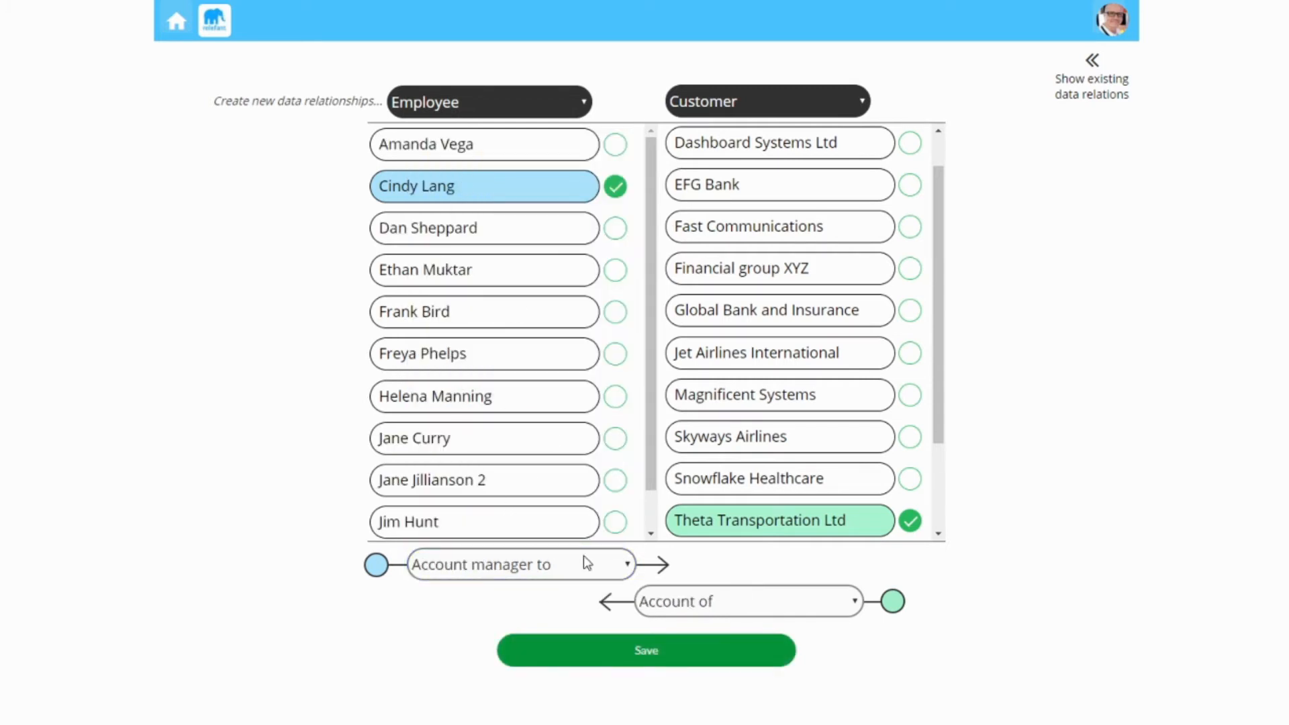
click(680, 658)
Set up another relationship between Employee and Customer, and select Theta Transportation Ltd as the customer
click(471, 104)
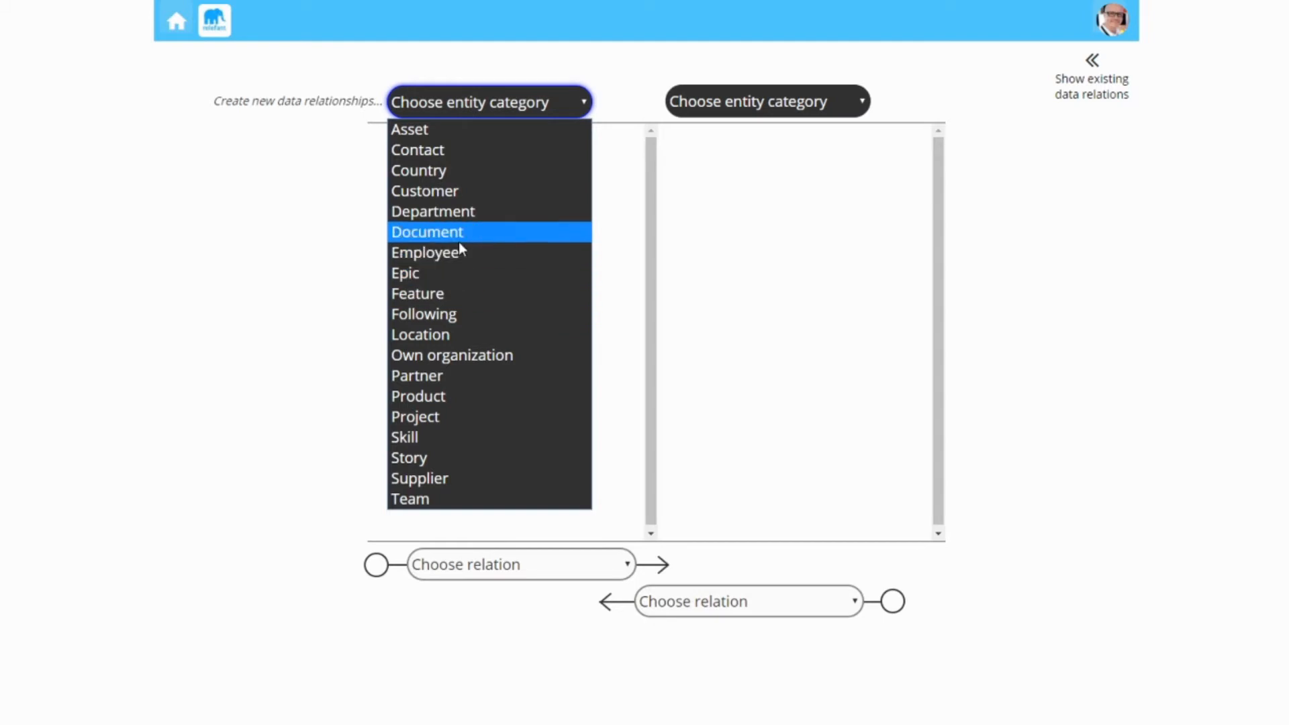
click(460, 235)
click(474, 101)
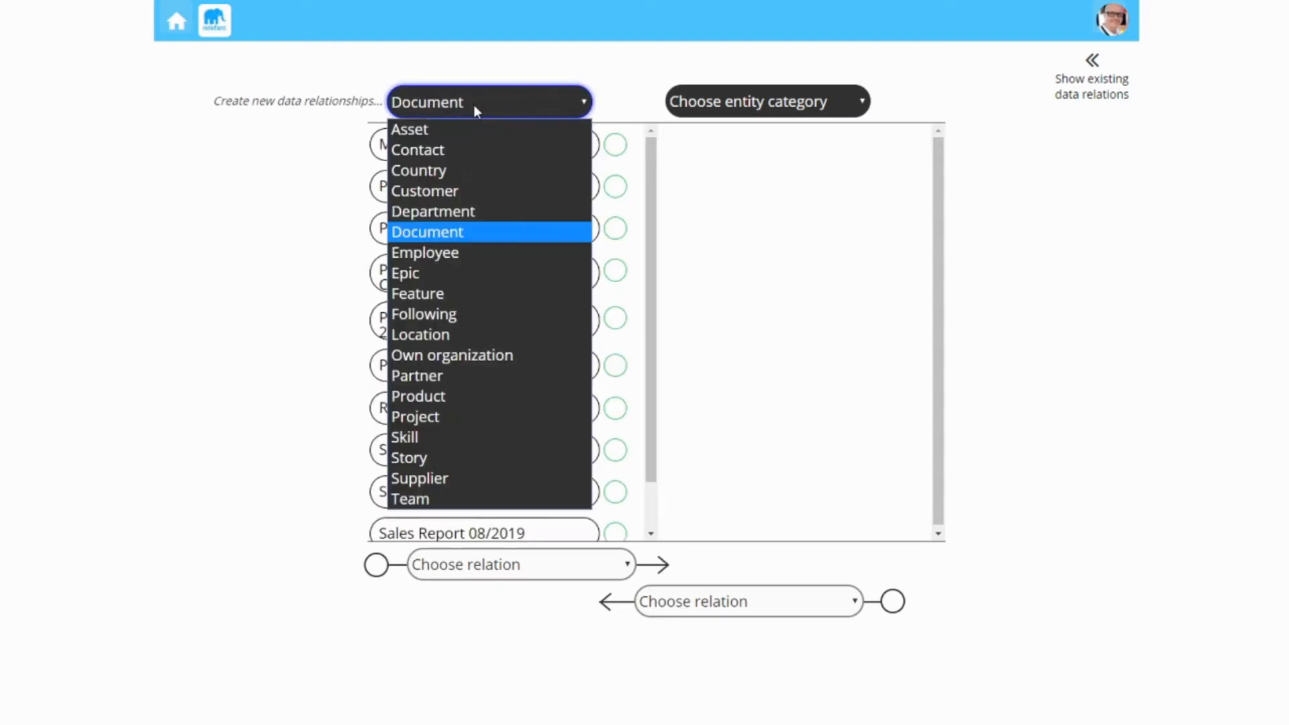
click(462, 249)
click(731, 102)
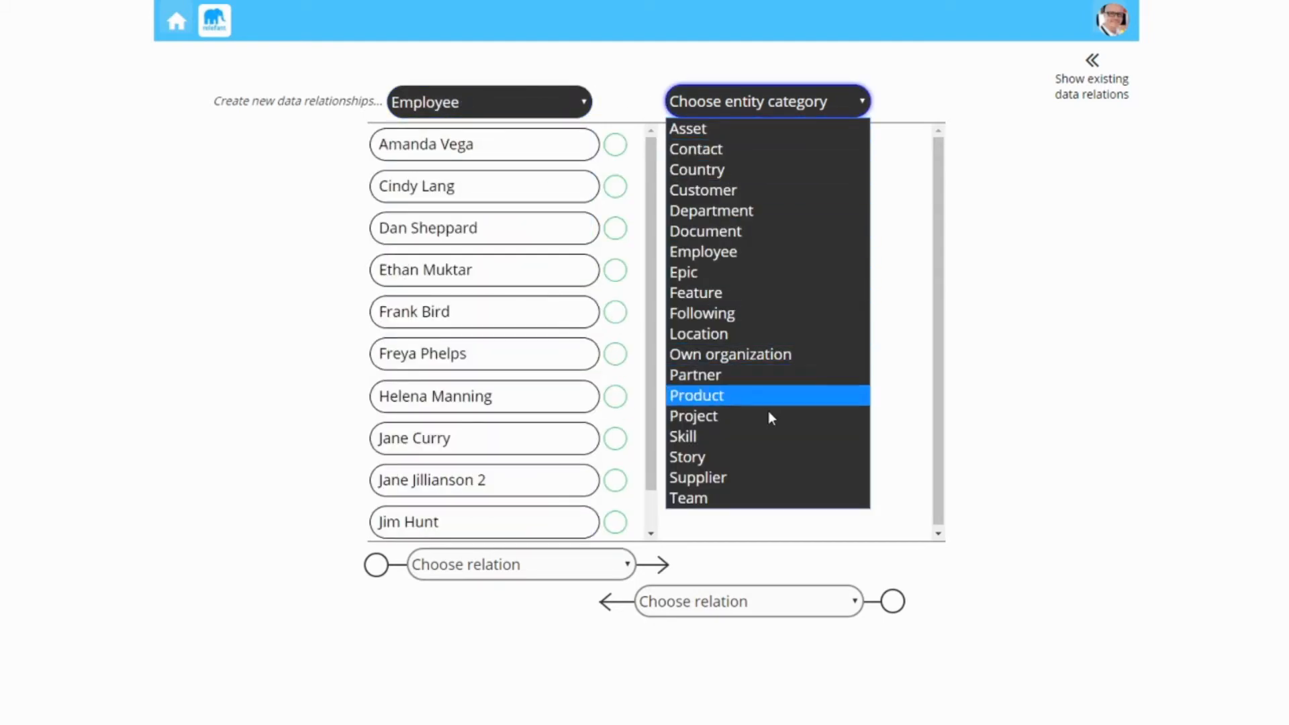
click(740, 192)
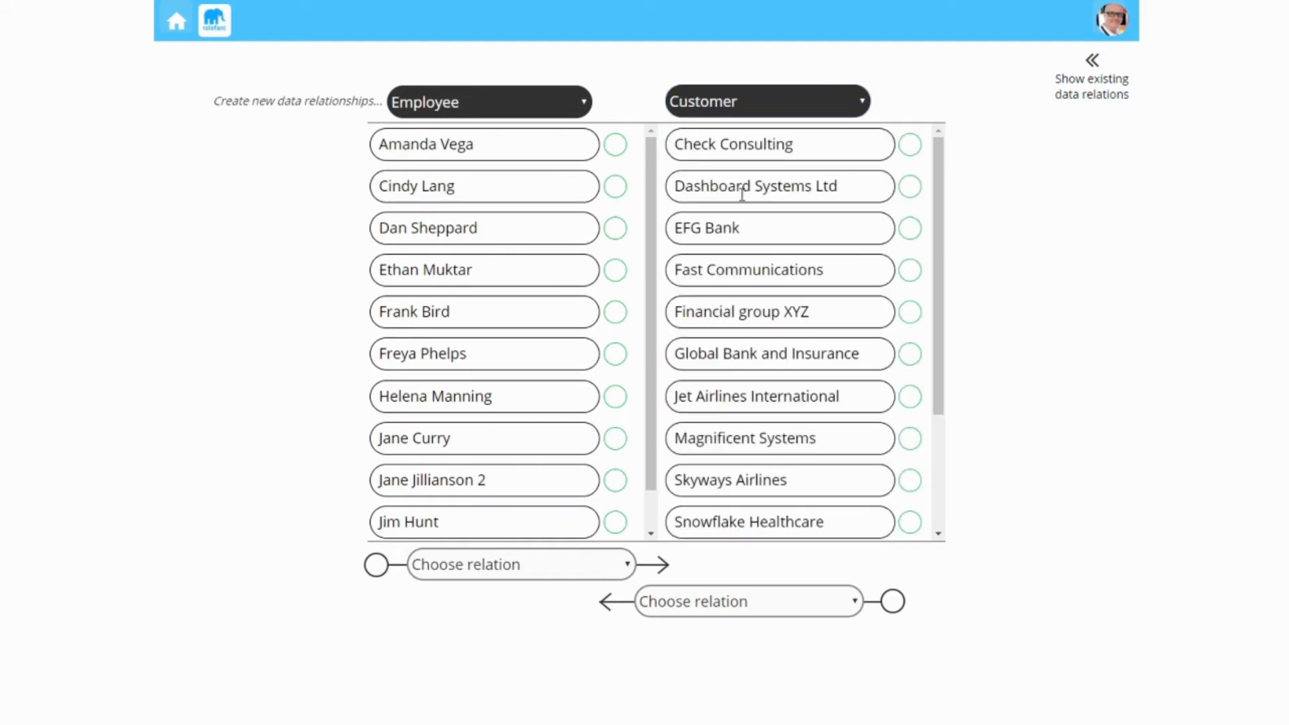
scroll(792, 289, down, 2)
scroll(793, 295, down, 1)
click(909, 421)
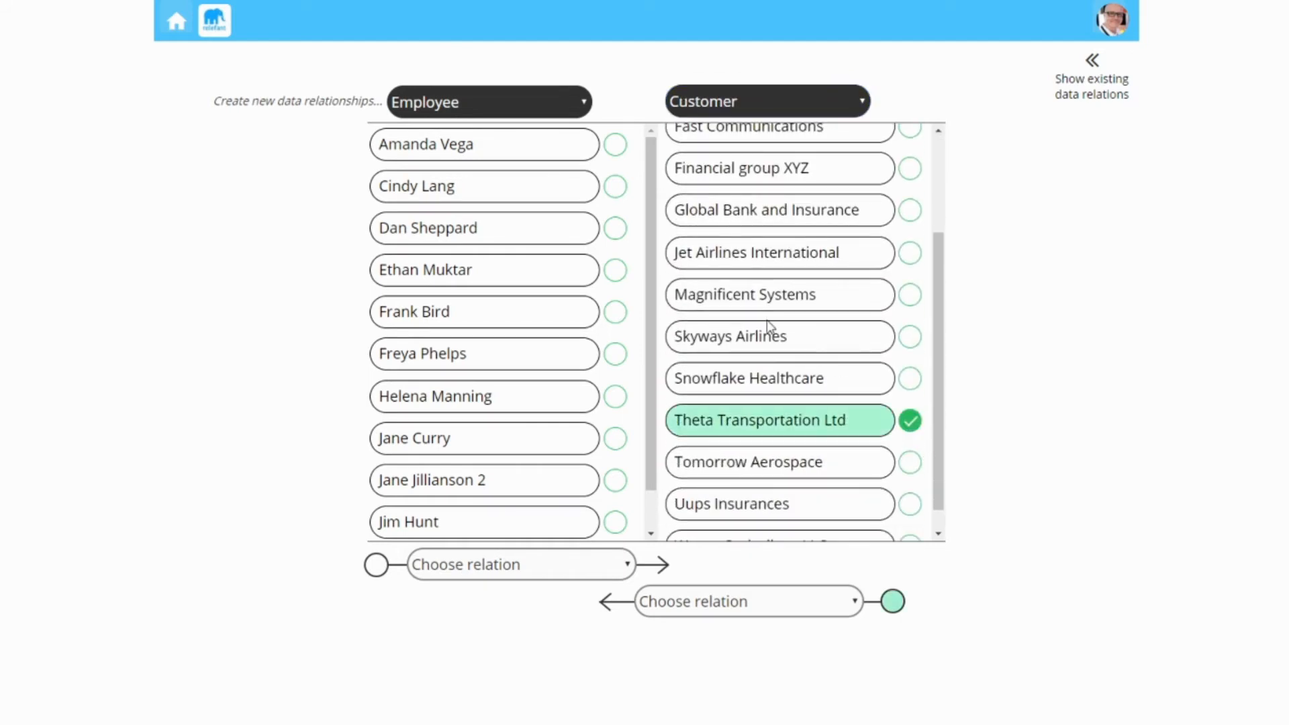
Select the last listed employee, the United Kingdom project manager and the Project Director for the Theta Transportation Ltd relationship
scroll(550, 332, down, 5)
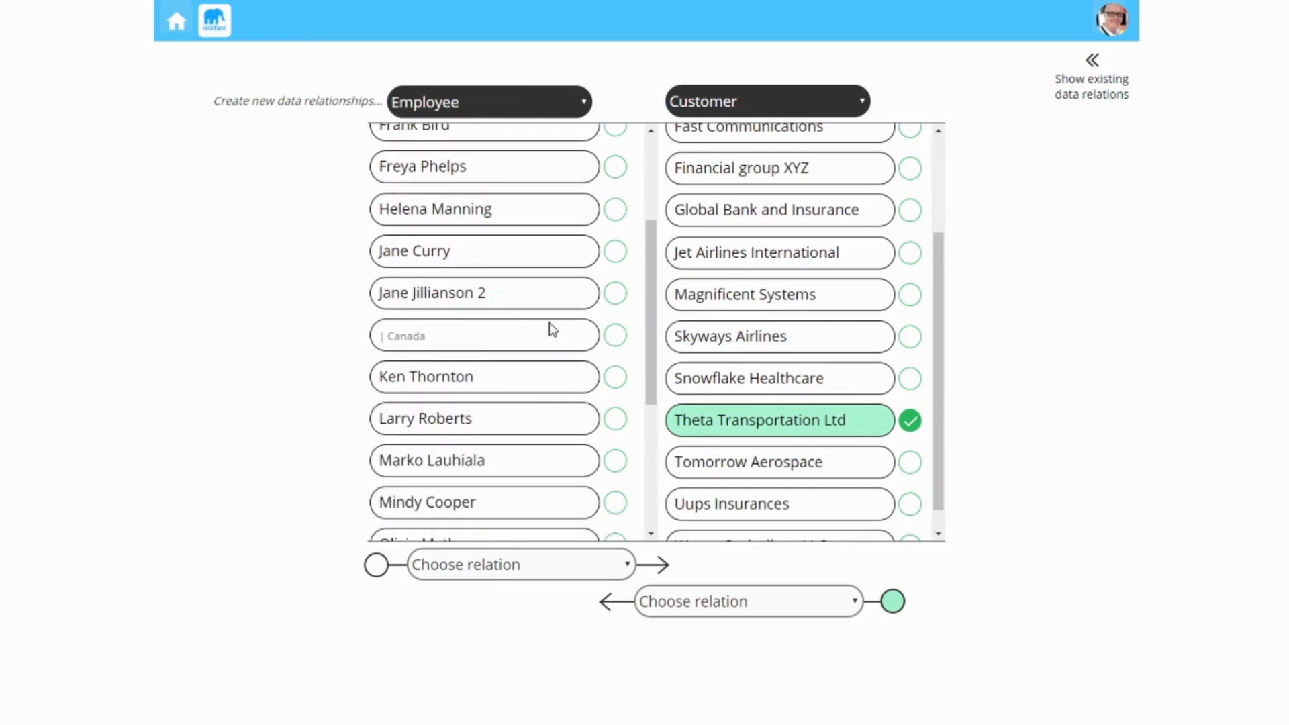
scroll(547, 295, down, 4)
scroll(497, 323, down, 3)
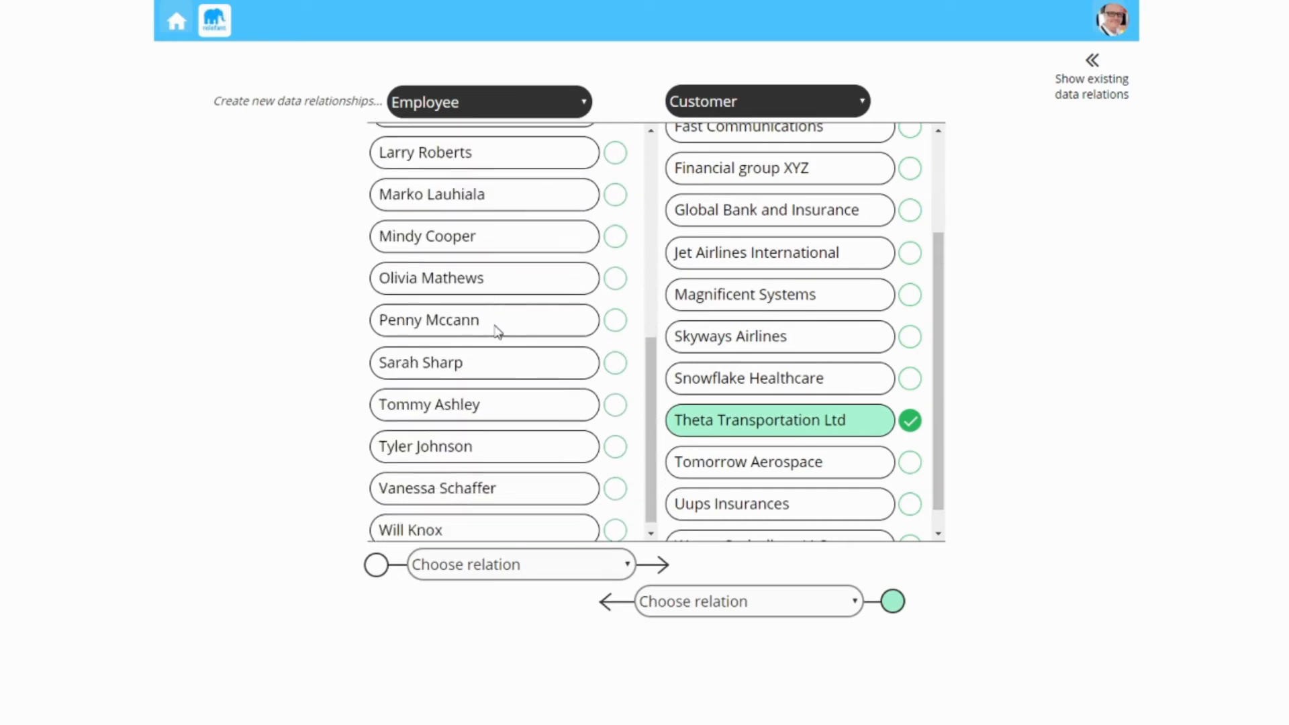
click(615, 521)
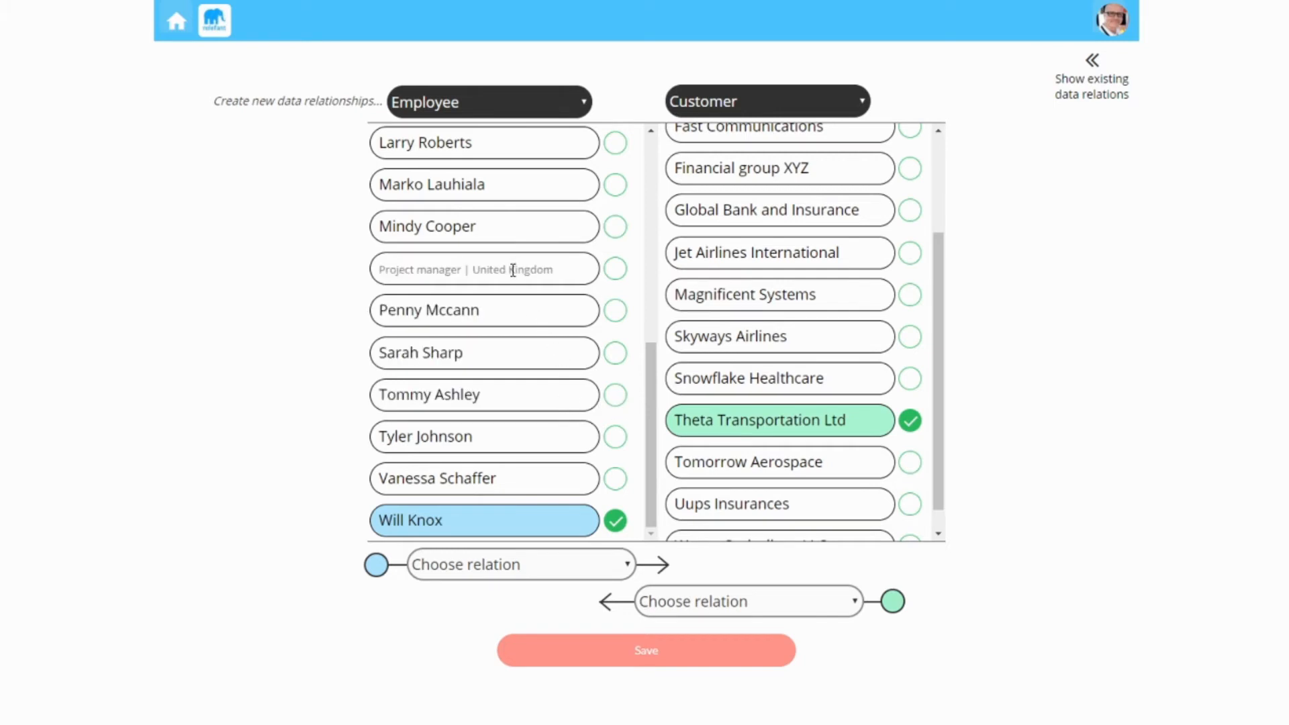
click(615, 272)
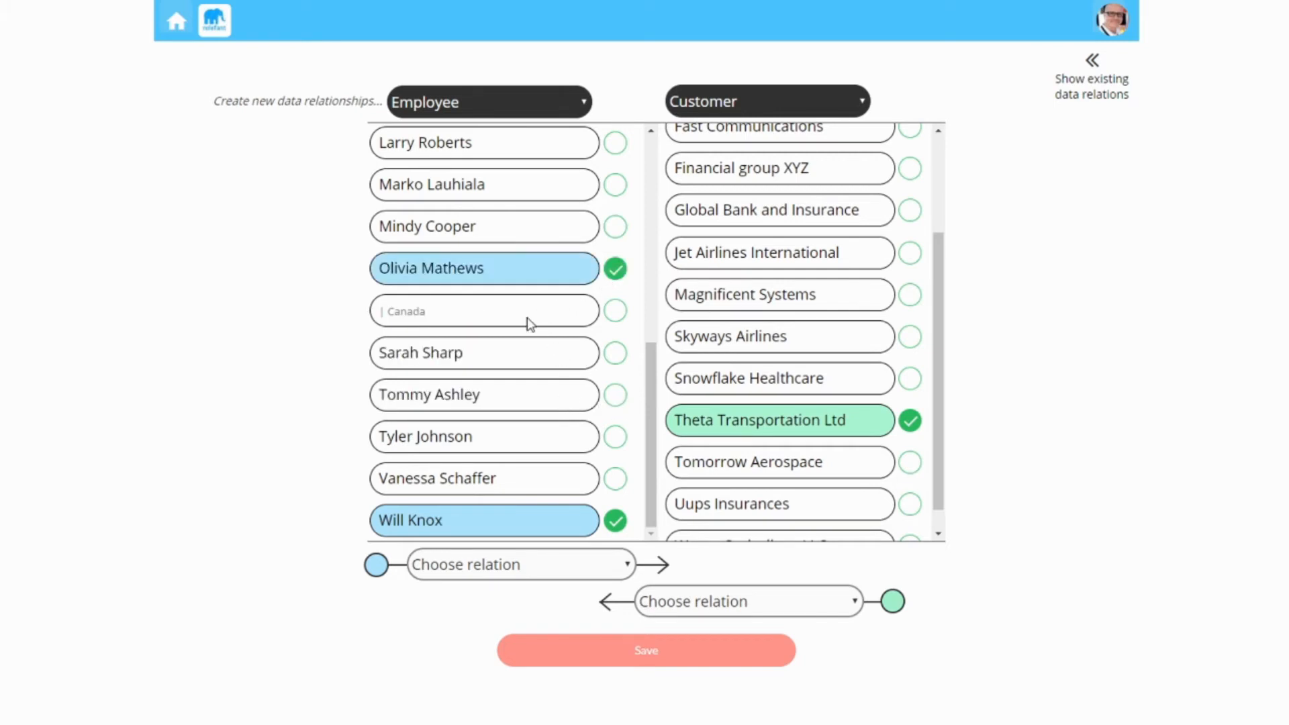
scroll(483, 262, up, 3)
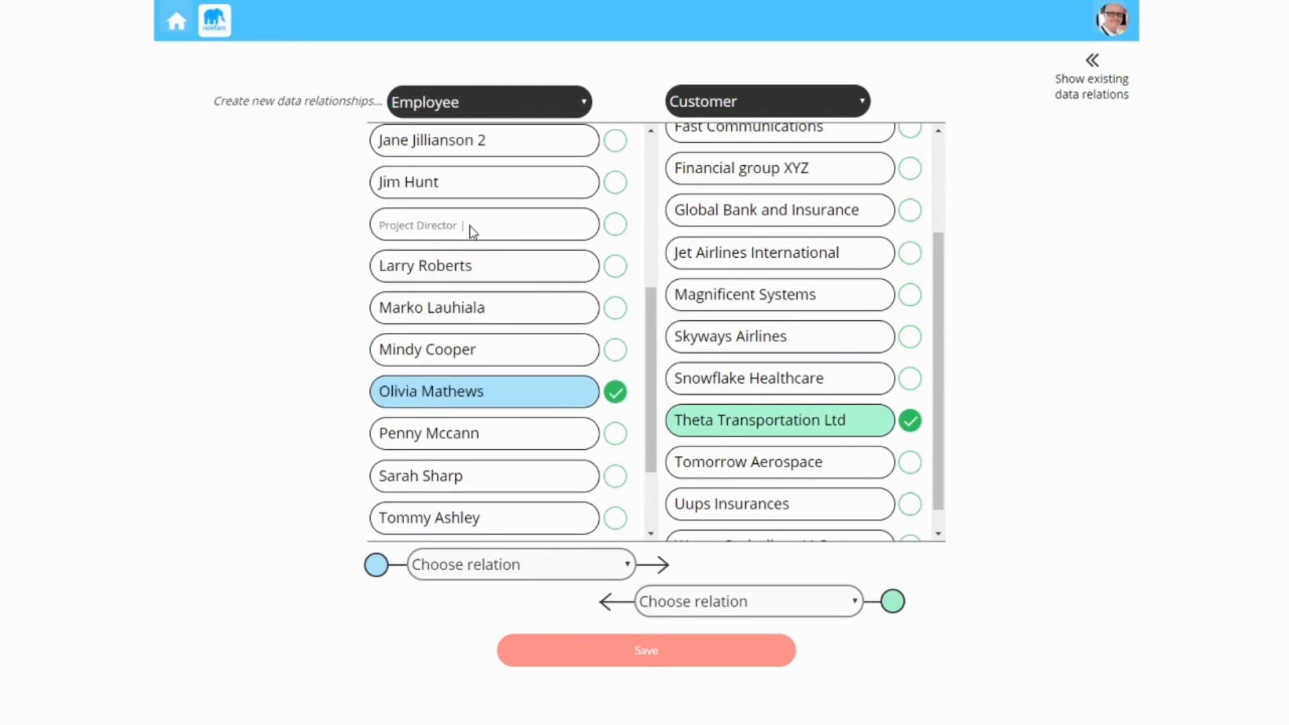
click(615, 225)
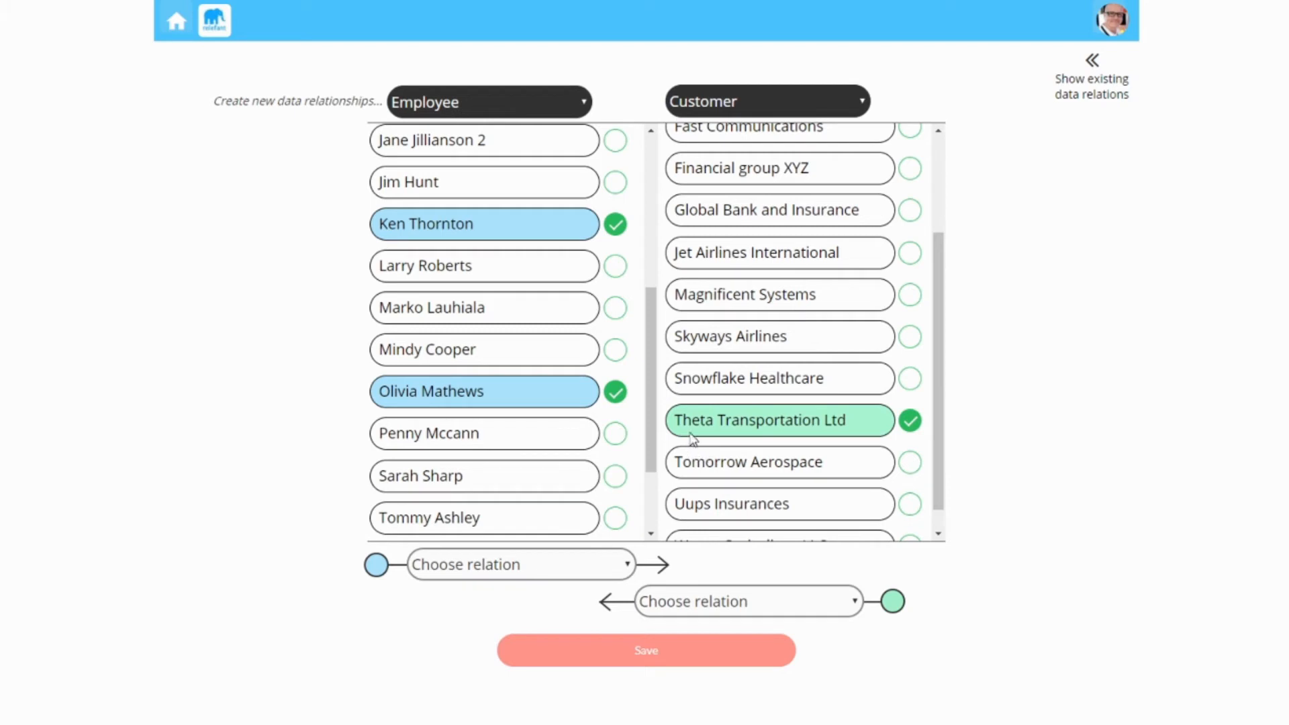
scroll(538, 322, down, 1)
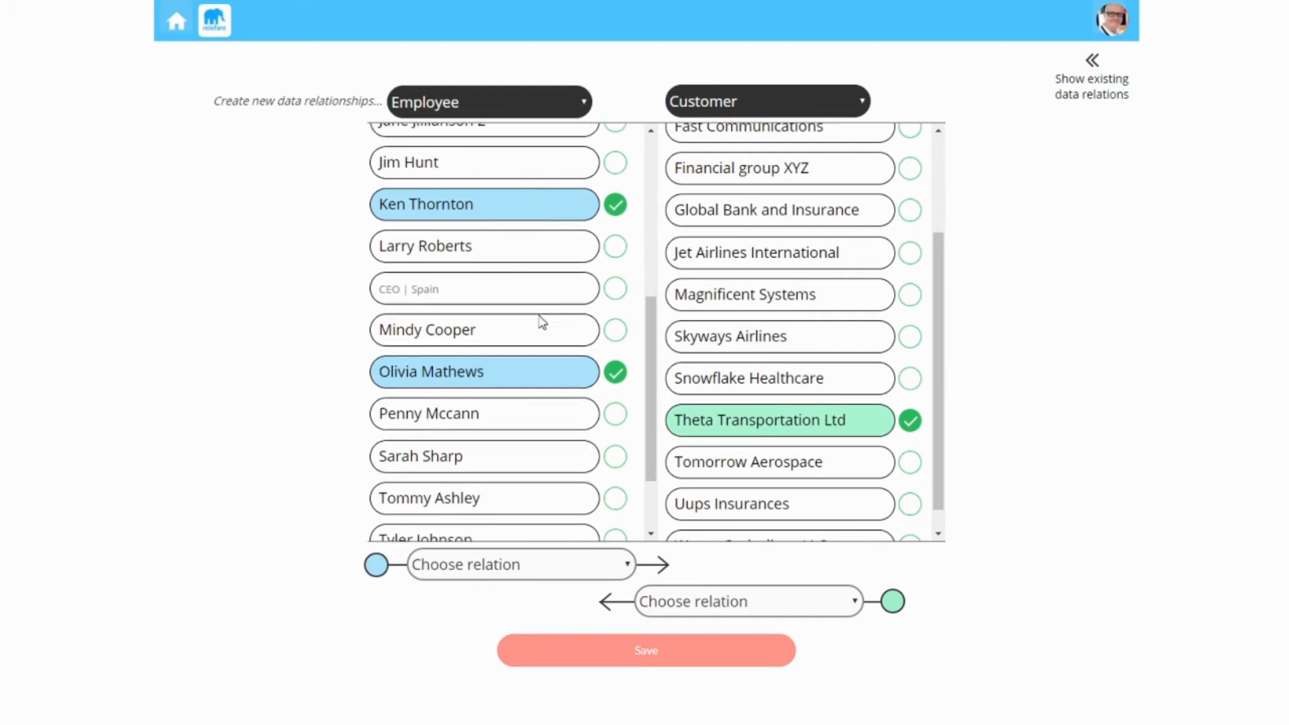
scroll(542, 319, up, 2)
scroll(542, 319, down, 3)
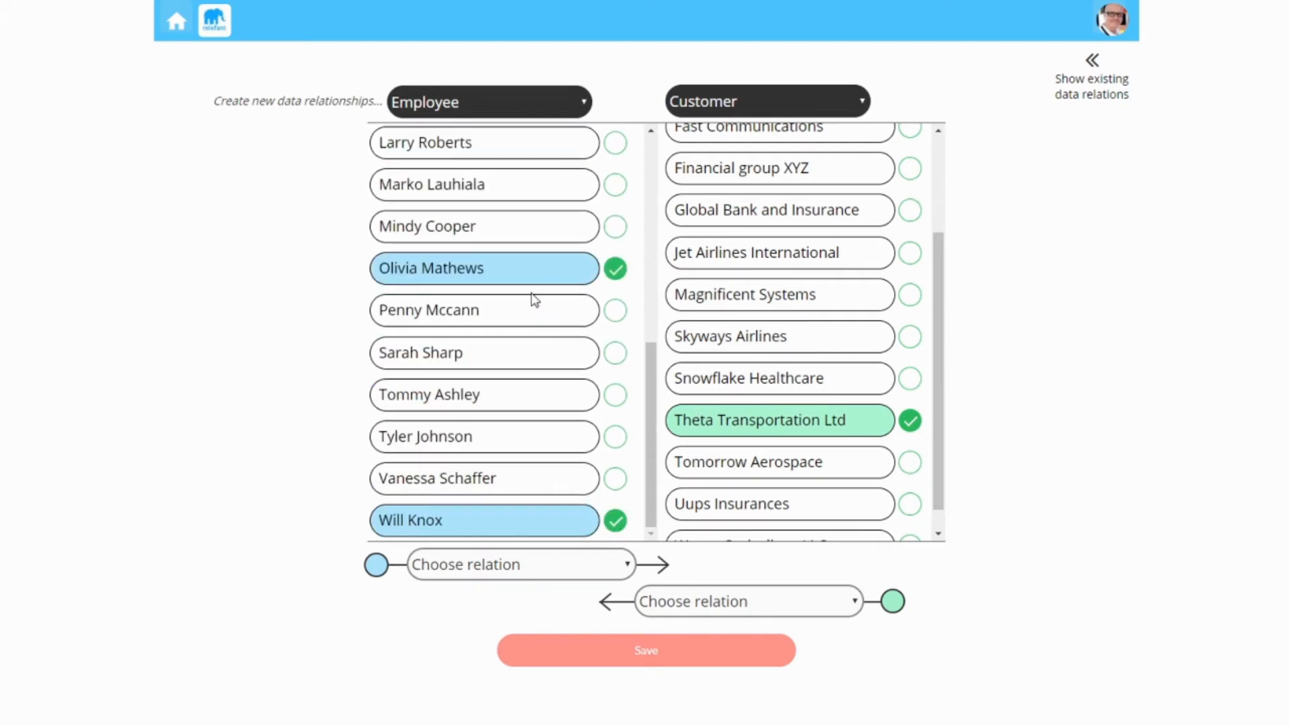
scroll(533, 297, up, 1)
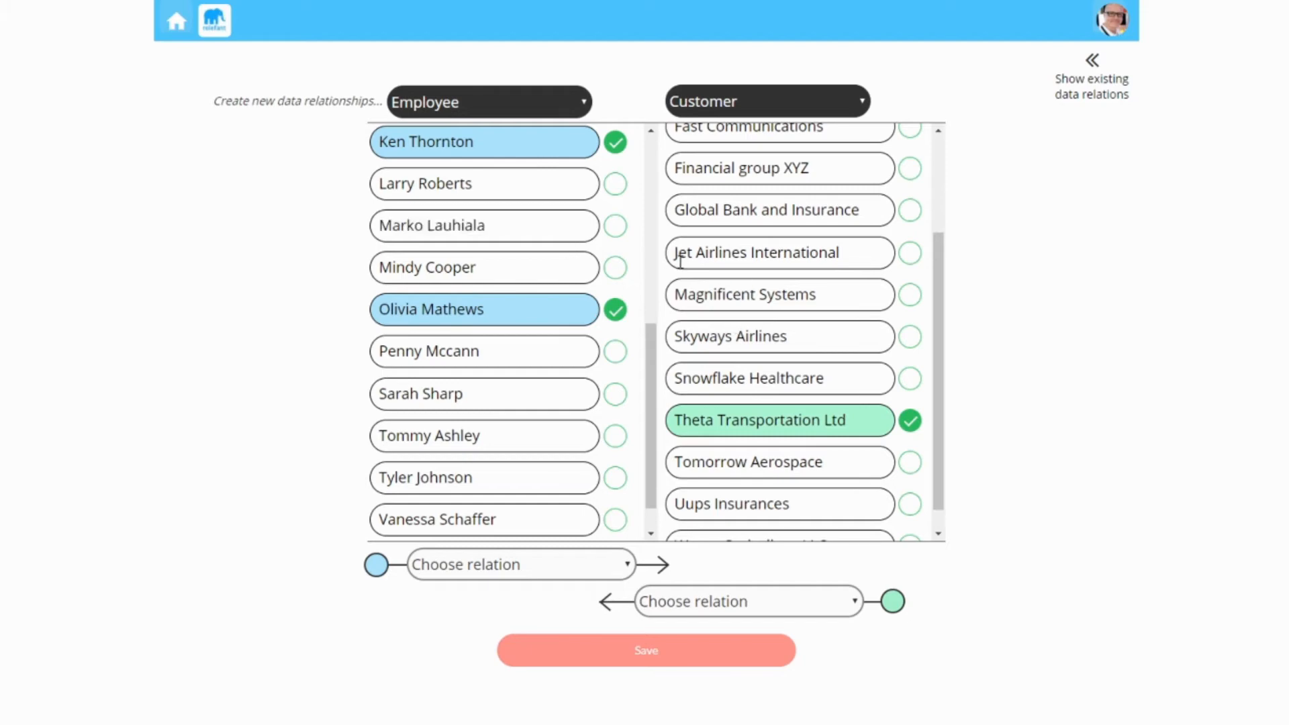
Set the selected employees' relation to Theta Transportation Ltd to "Works on" and save the relationships
click(557, 571)
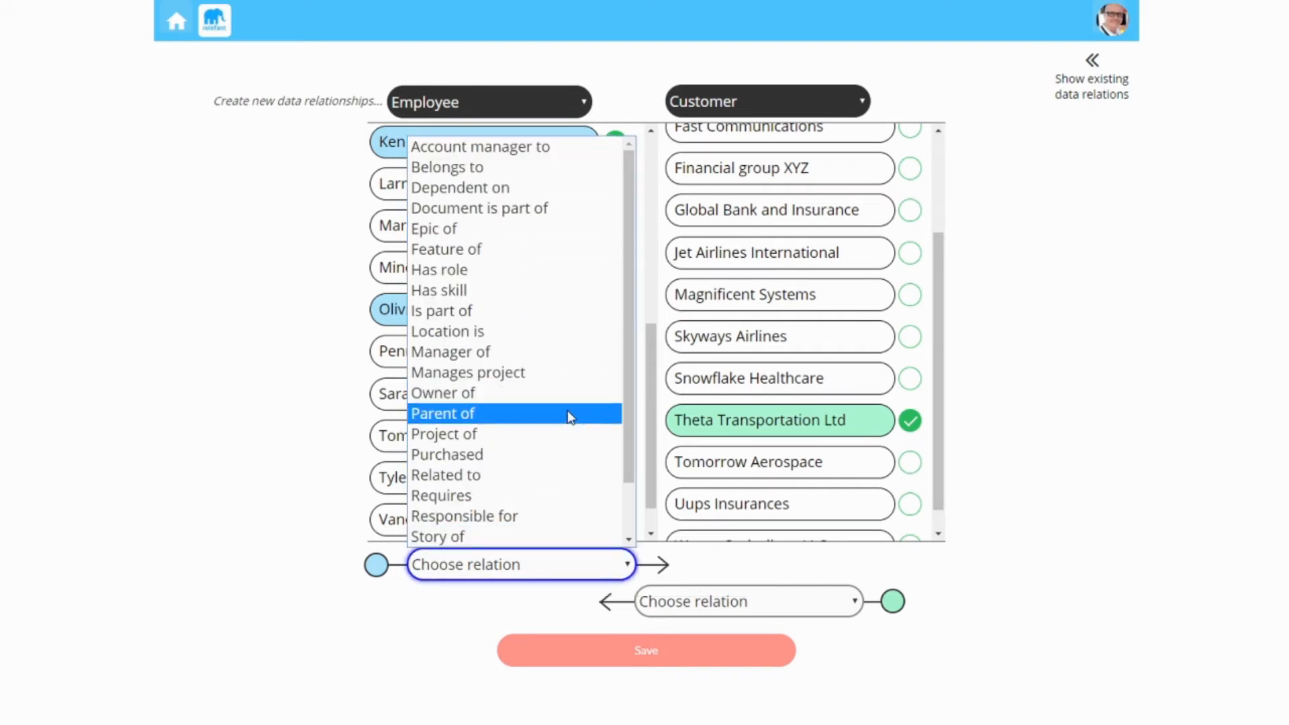
scroll(537, 510, down, 2)
click(527, 538)
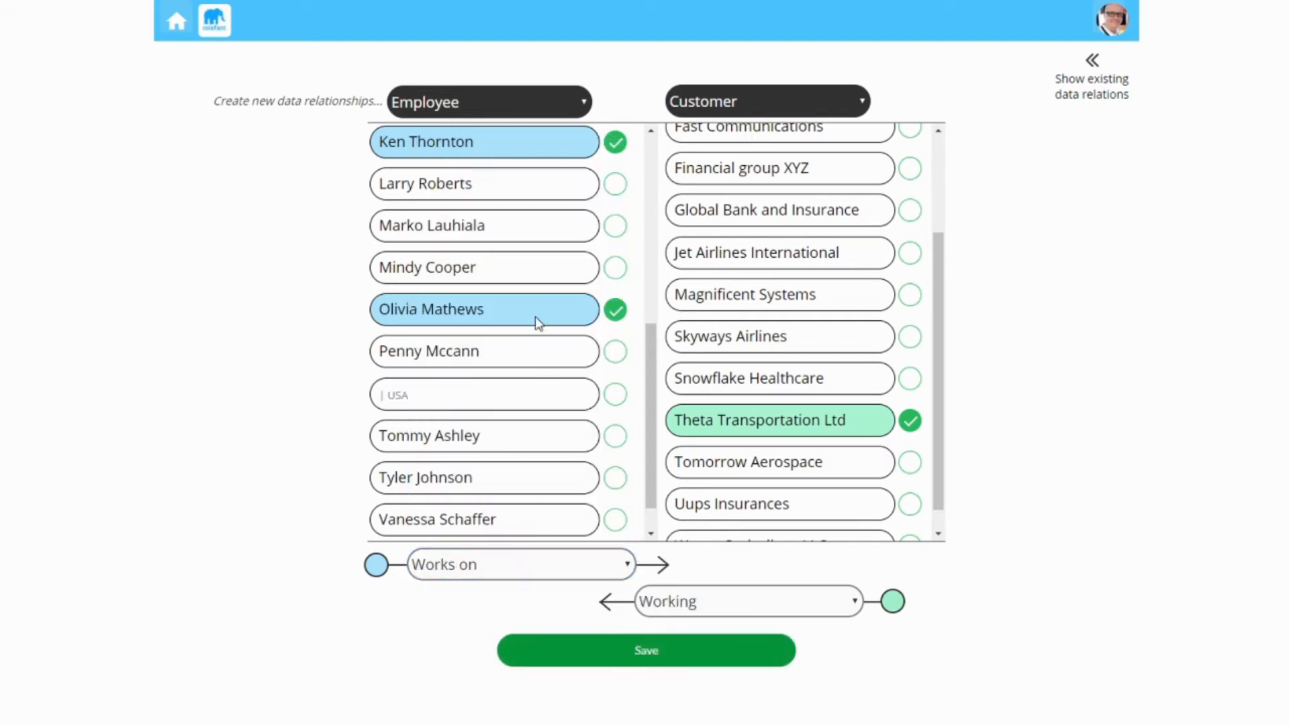
scroll(550, 329, up, 2)
scroll(557, 229, up, 3)
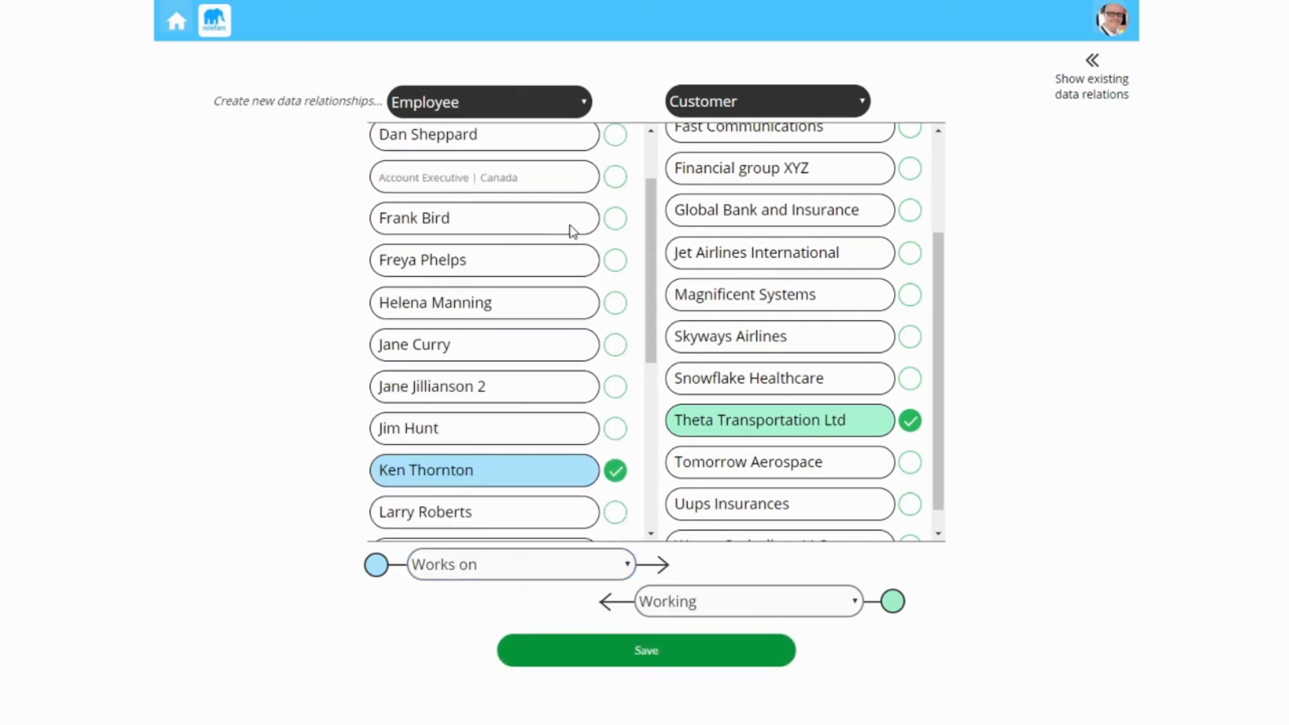
click(691, 658)
Set up a relationship between Employee and Project, and select the project Theta Transportation System Theta_TTS
click(518, 108)
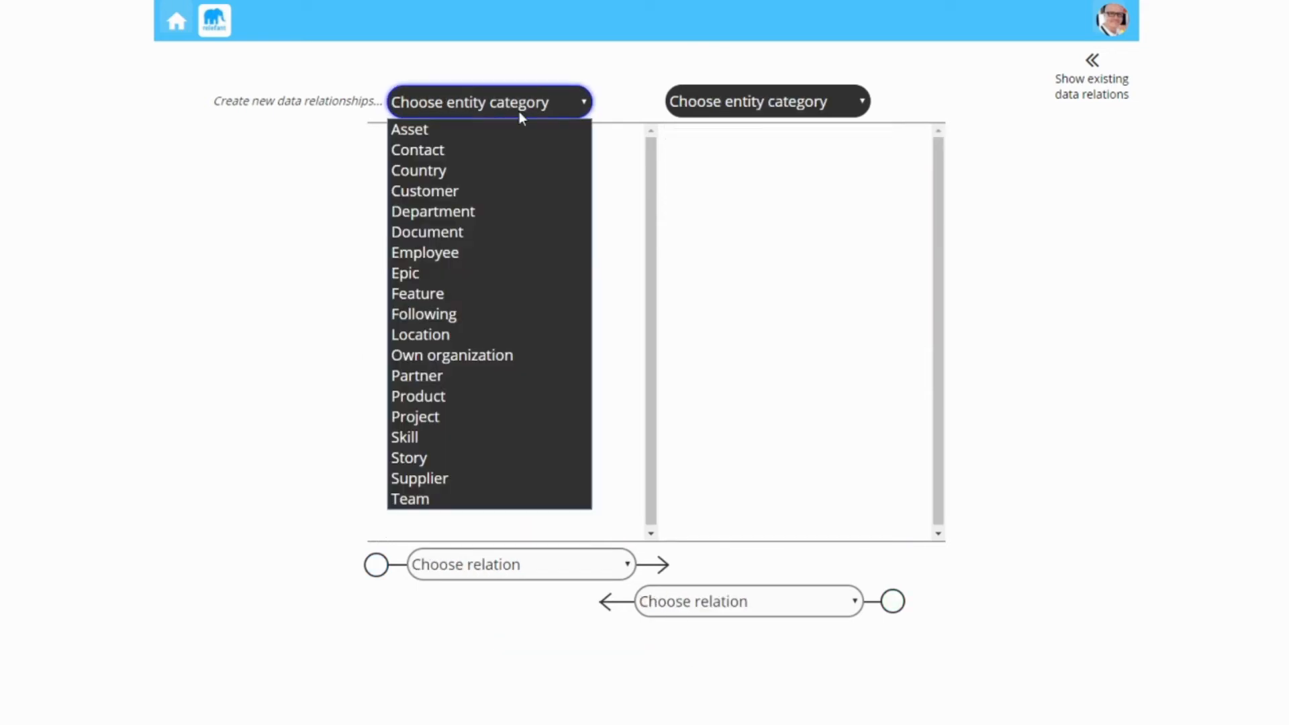
click(469, 250)
click(753, 103)
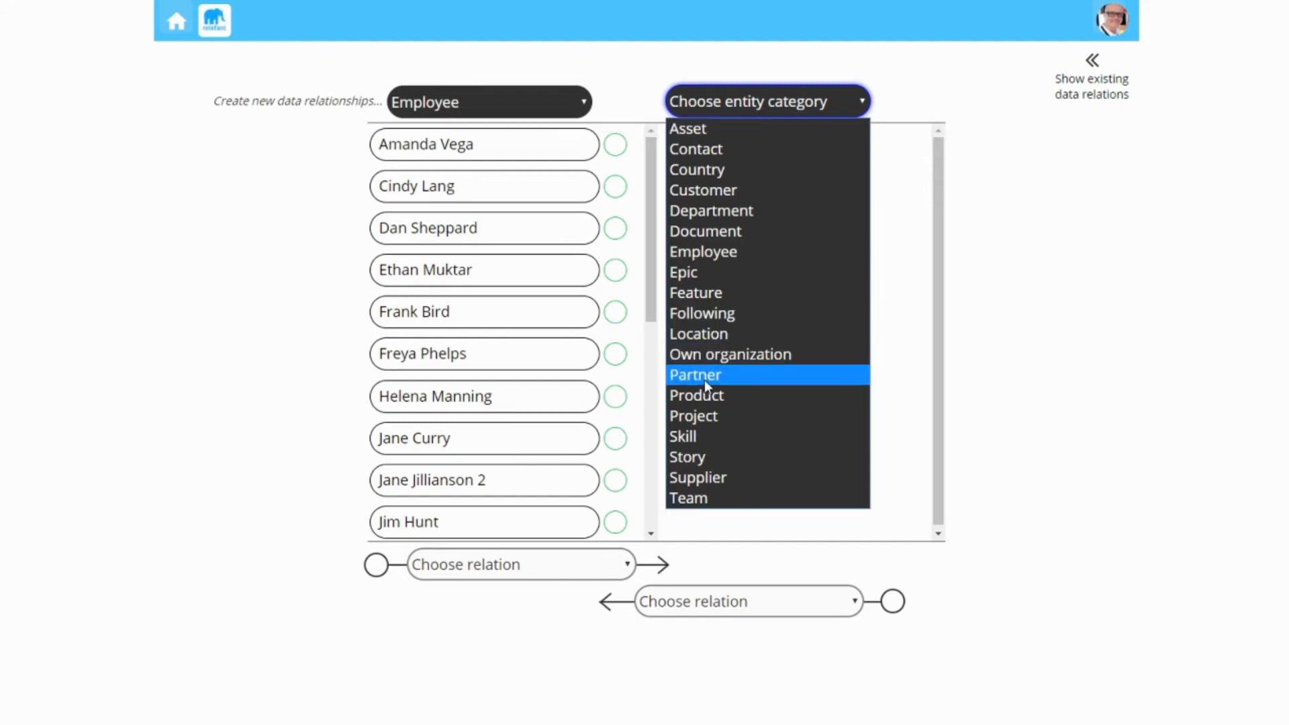
click(706, 416)
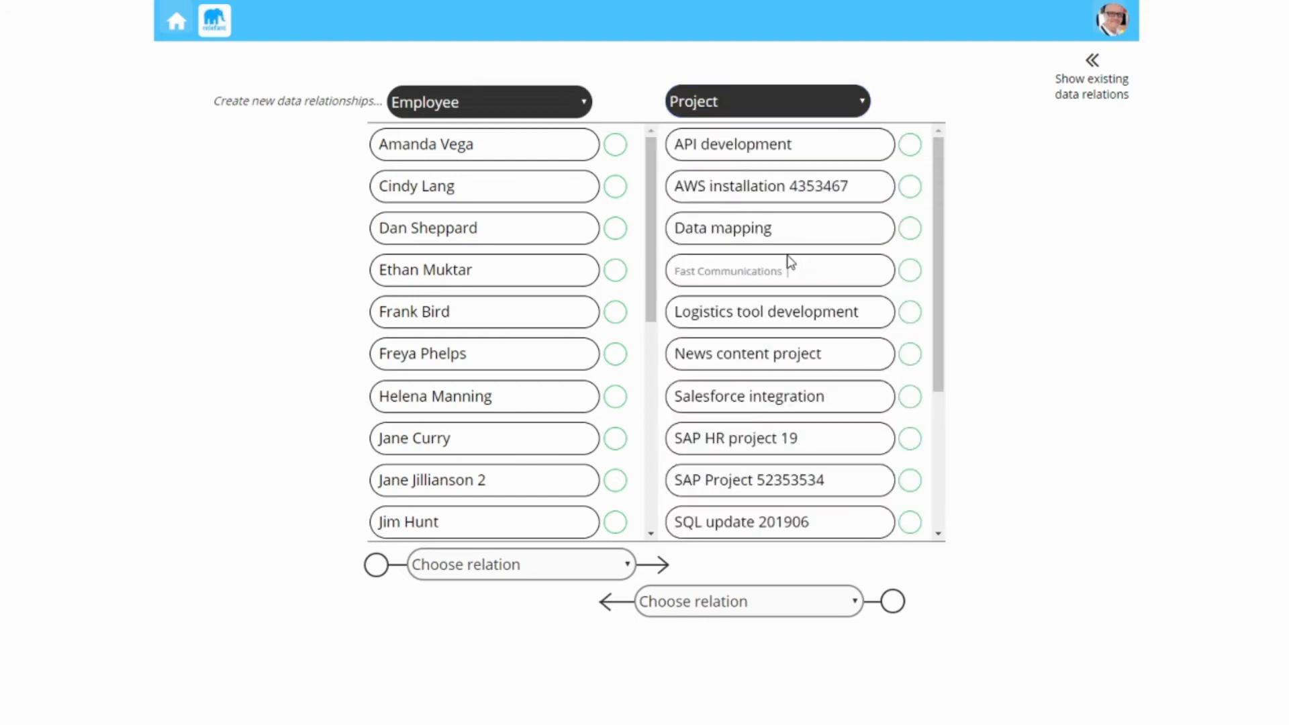
scroll(790, 262, down, 3)
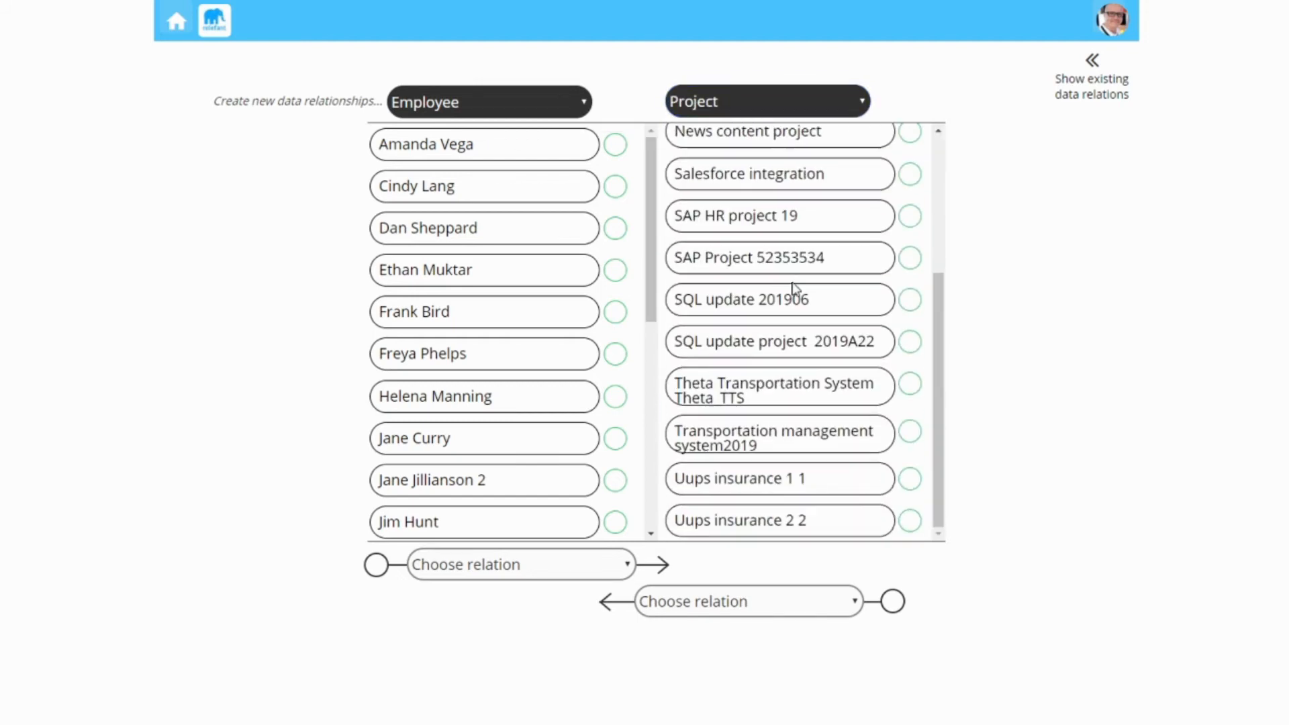
click(905, 391)
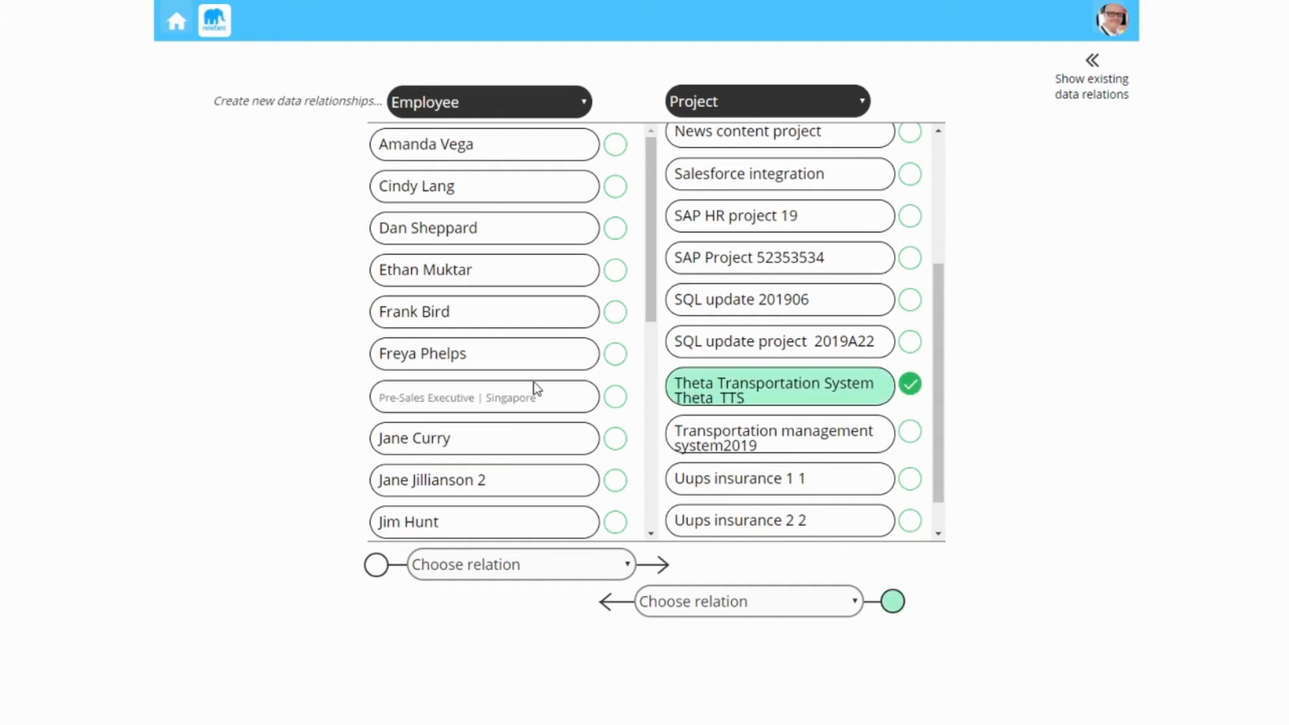
Relate the last and the seventh-from-last listed employees to Theta_TTS with the relation "Manages project" and save
scroll(532, 389, down, 5)
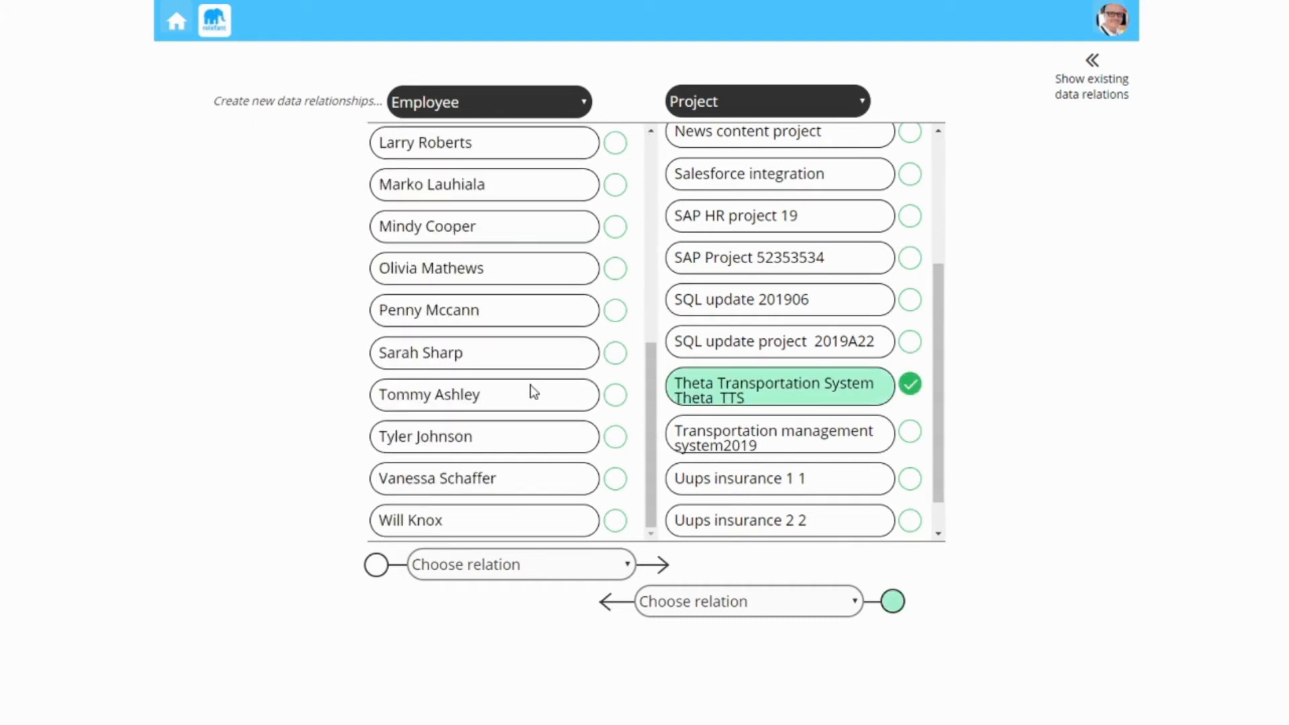
click(612, 524)
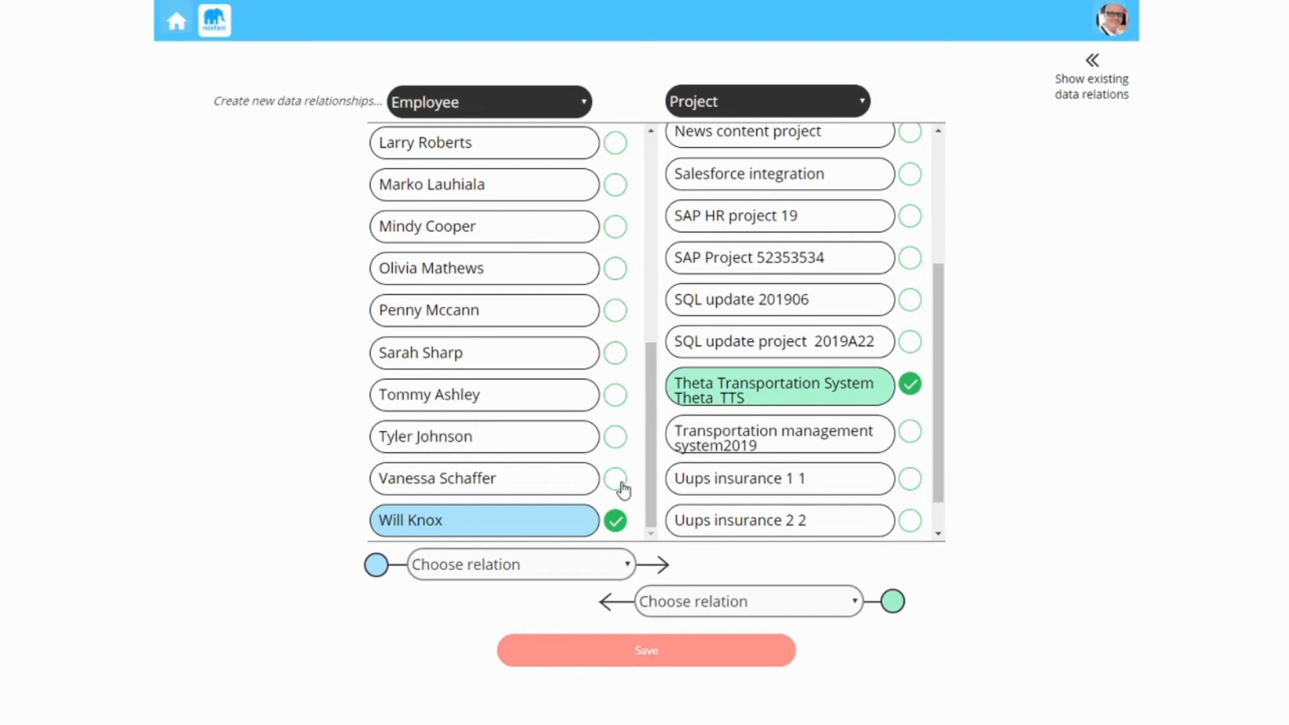
click(614, 269)
click(528, 563)
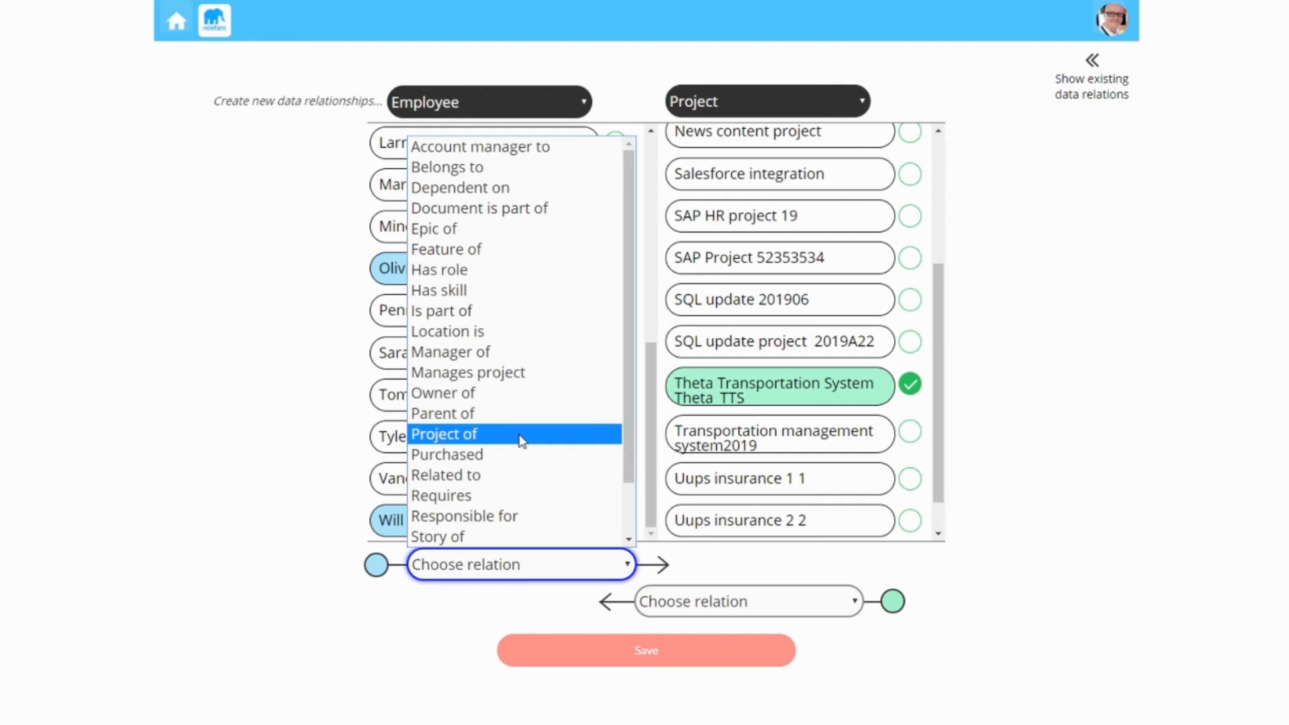
click(517, 372)
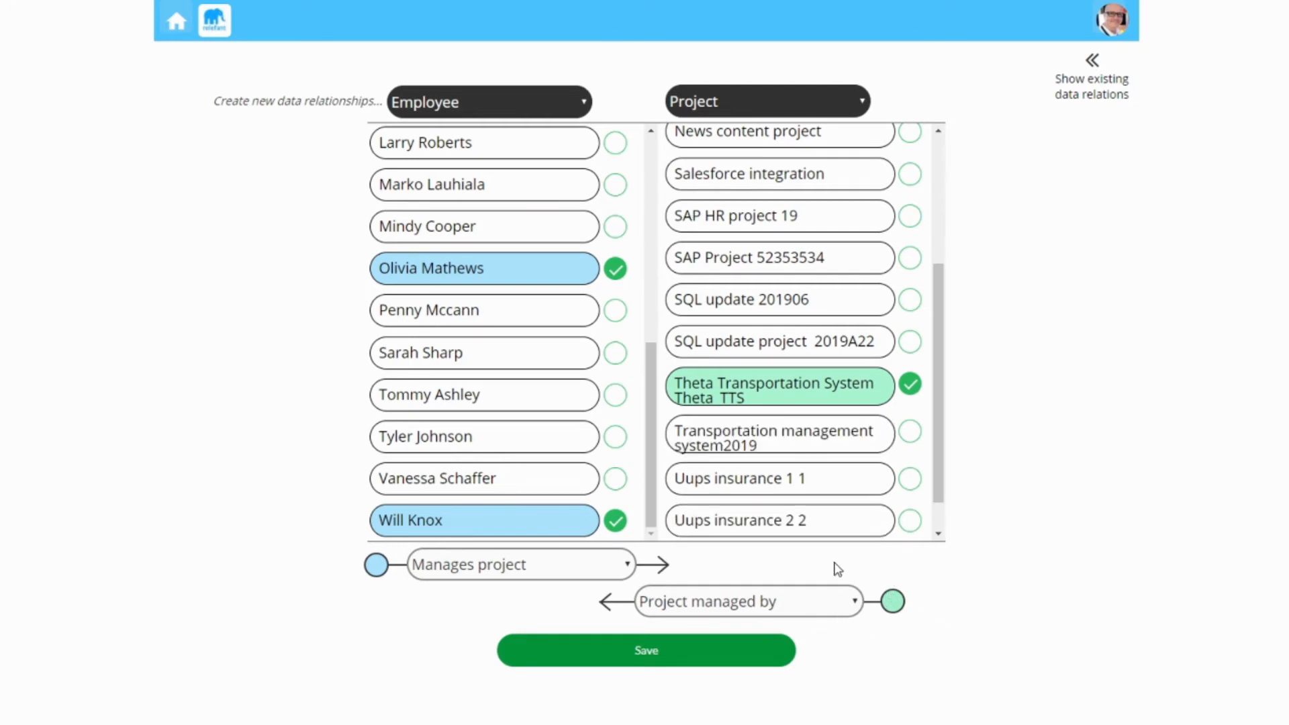
mouse_move(439, 277)
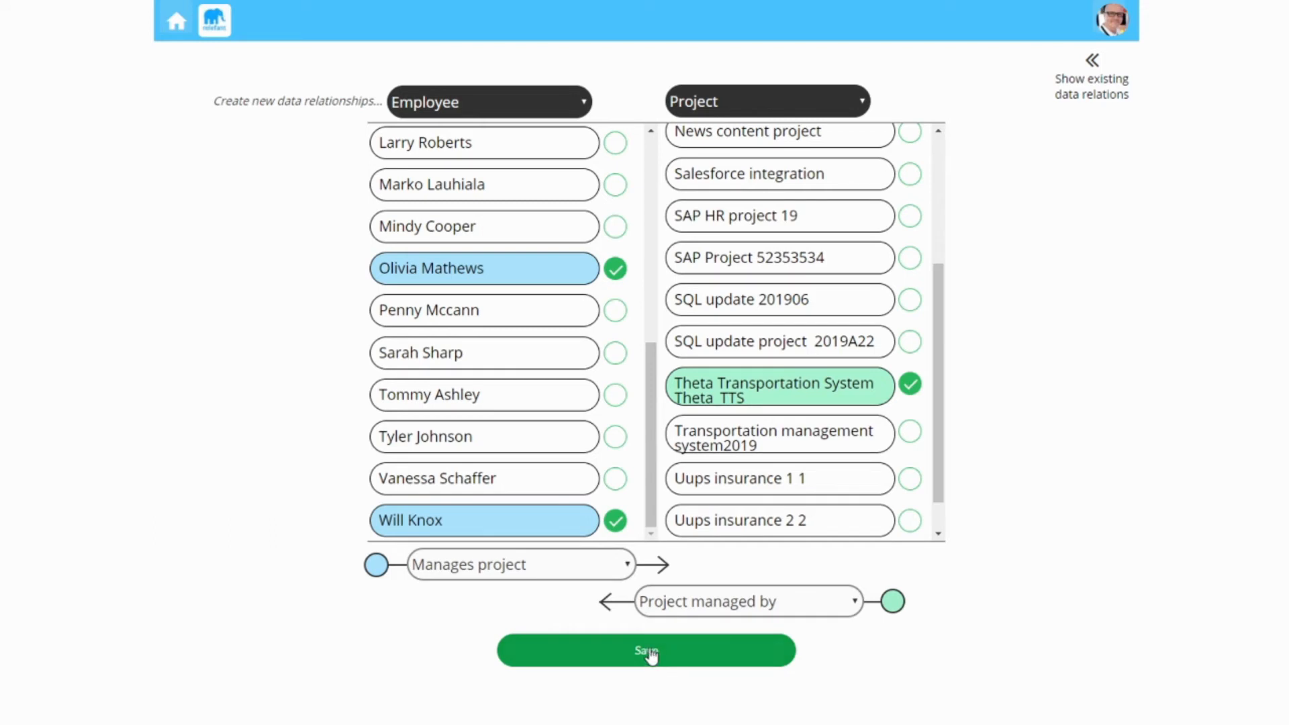
click(567, 657)
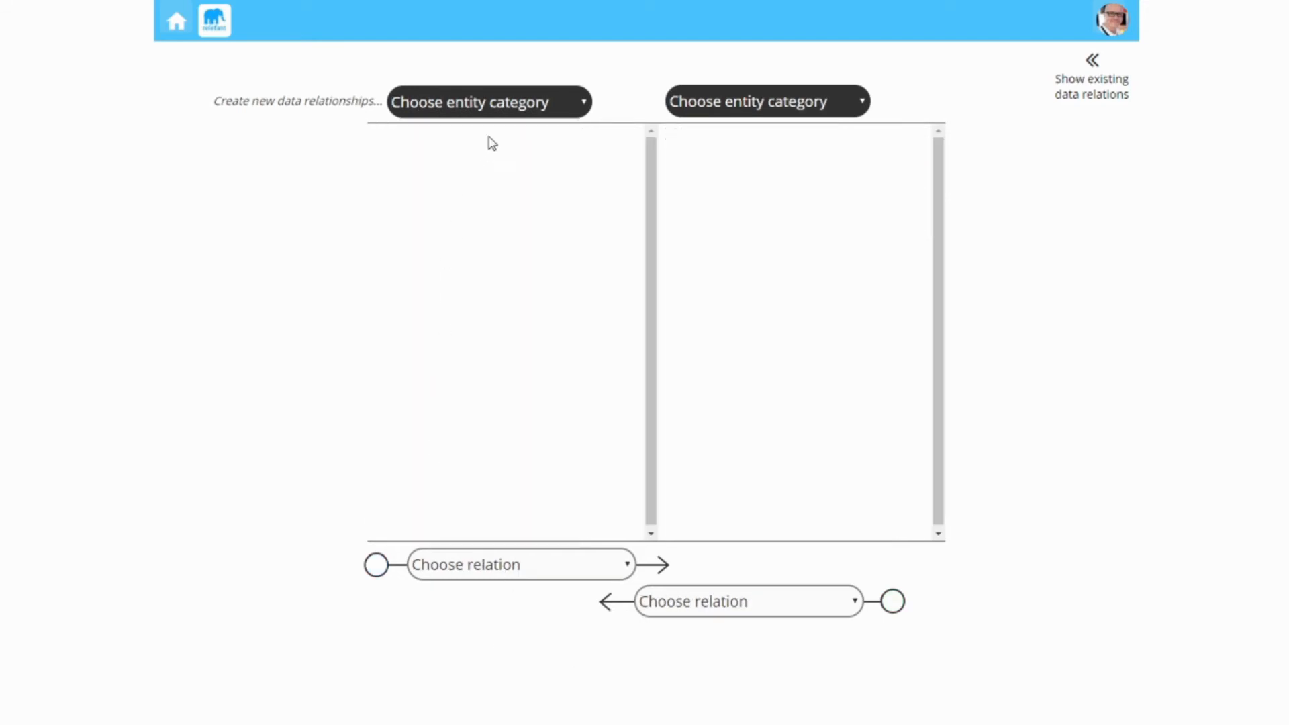
Set up a new relationship between the entity categories Document and Customer
click(495, 107)
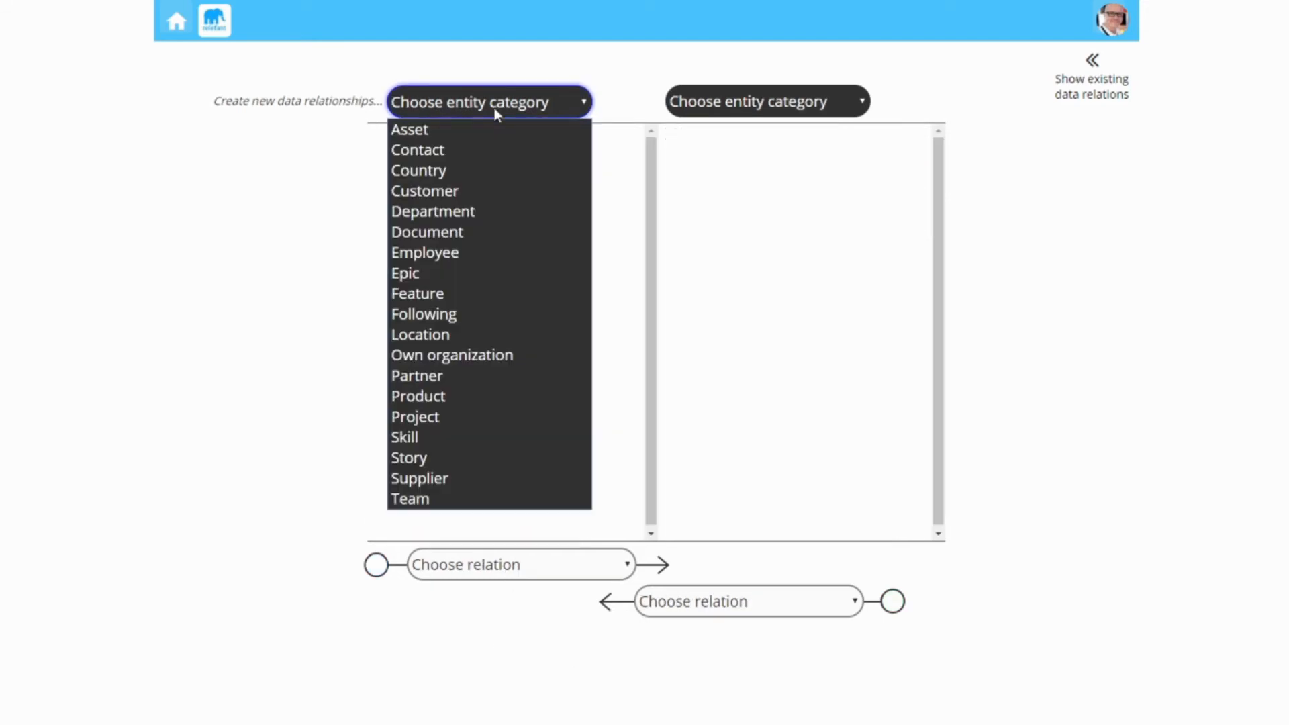
click(473, 235)
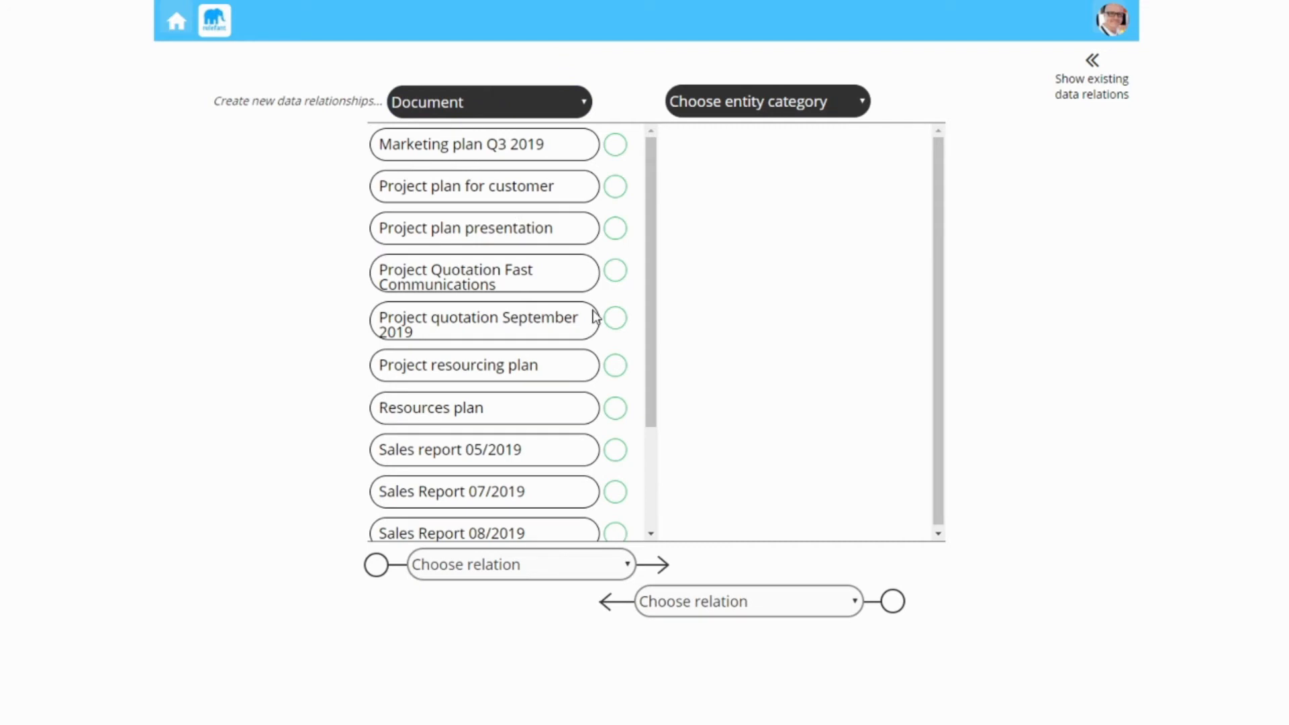
scroll(595, 316, down, 3)
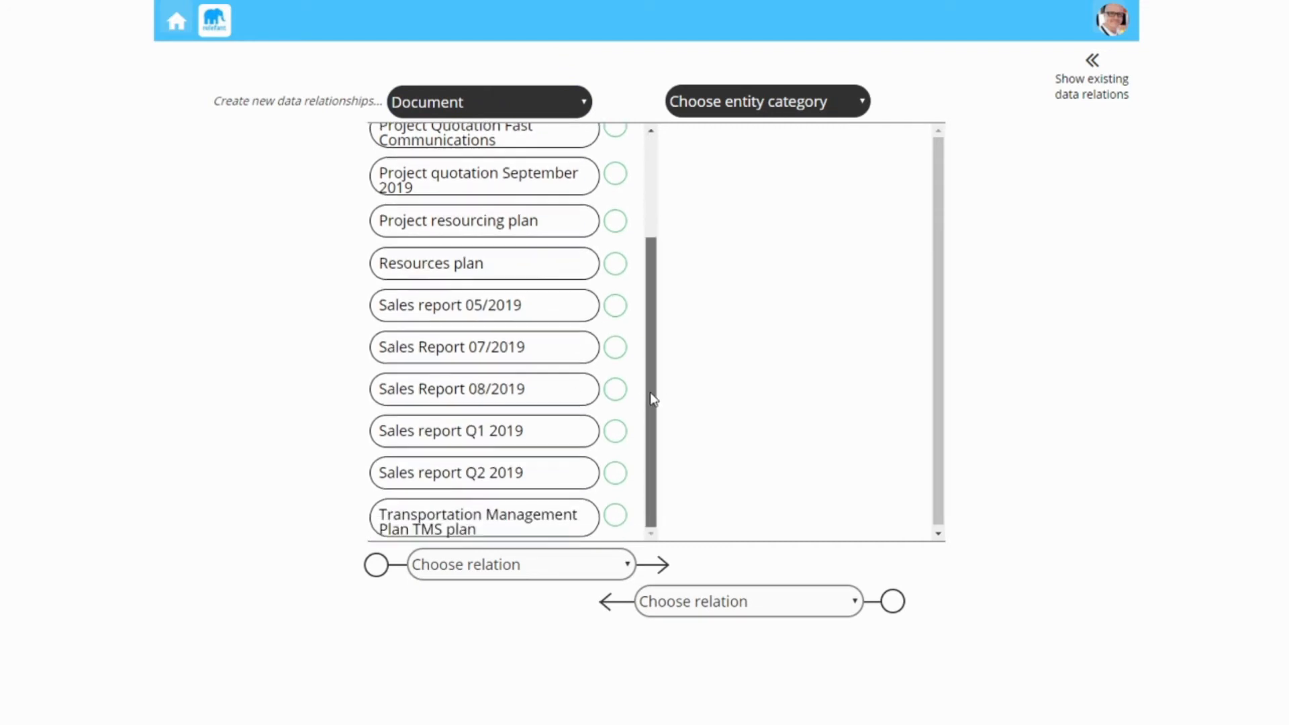
drag(652, 398, 639, 240)
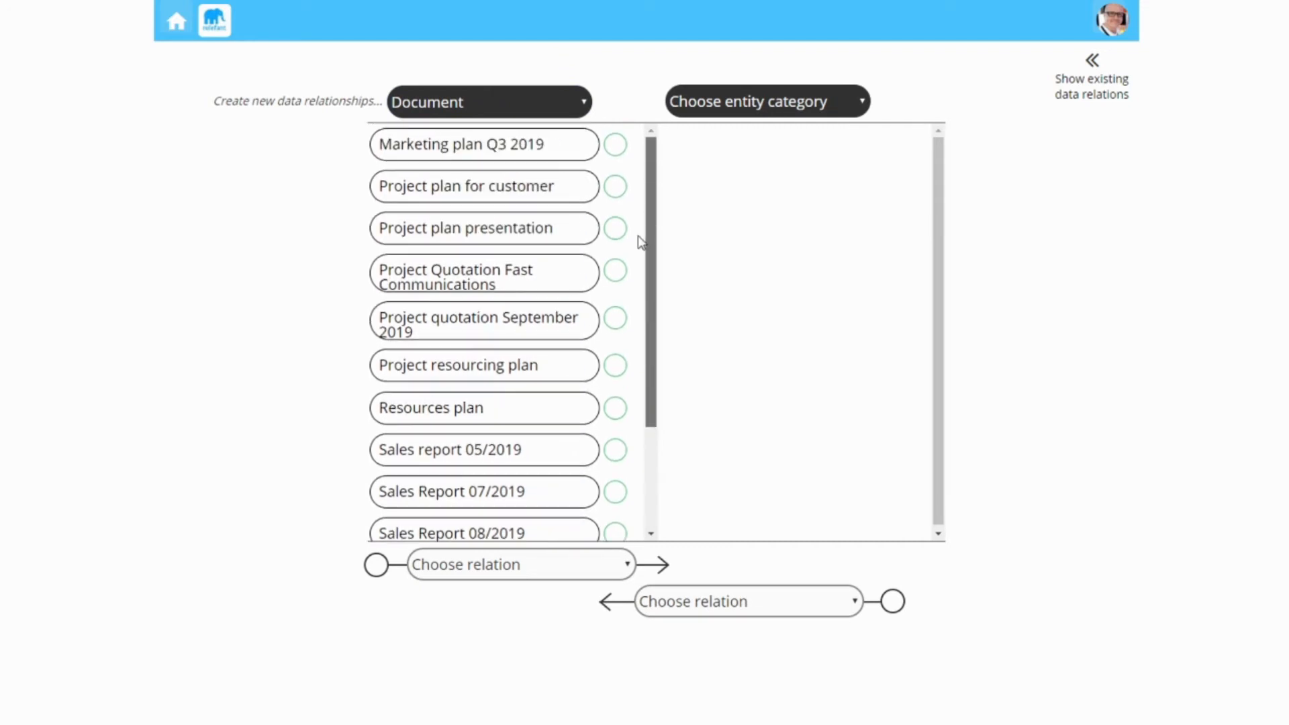
click(731, 97)
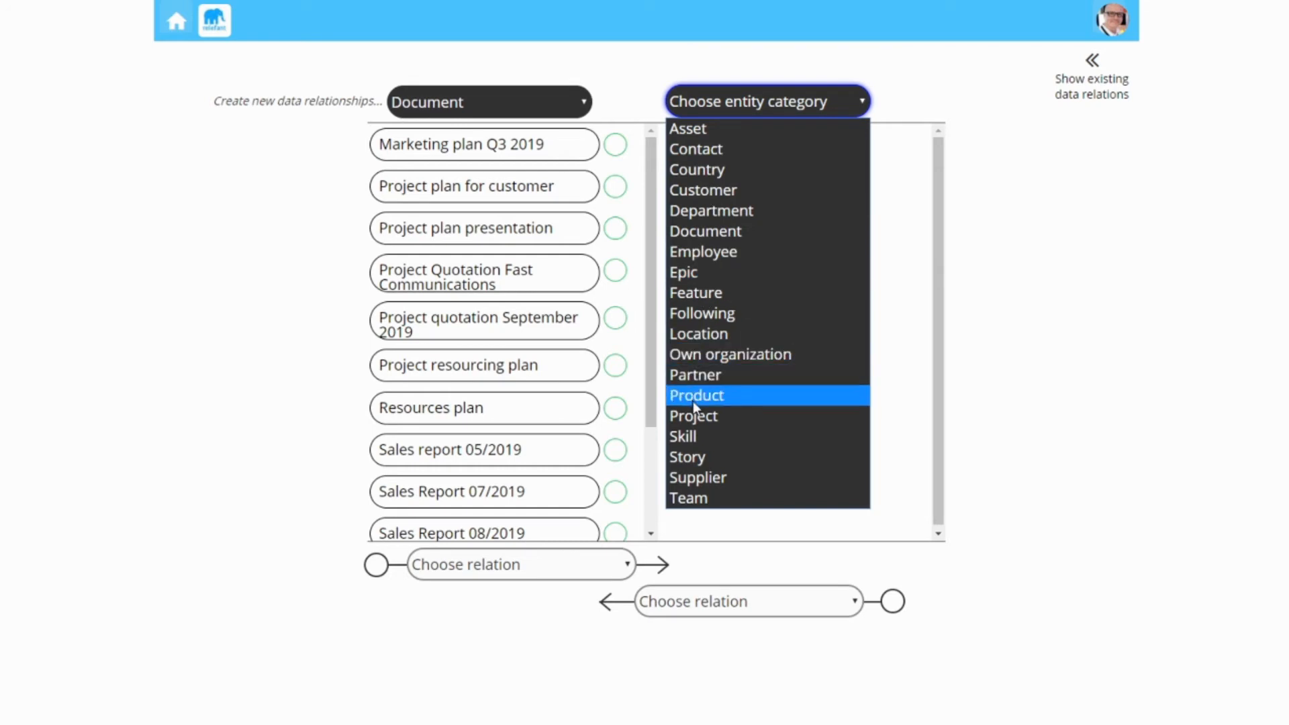
click(678, 191)
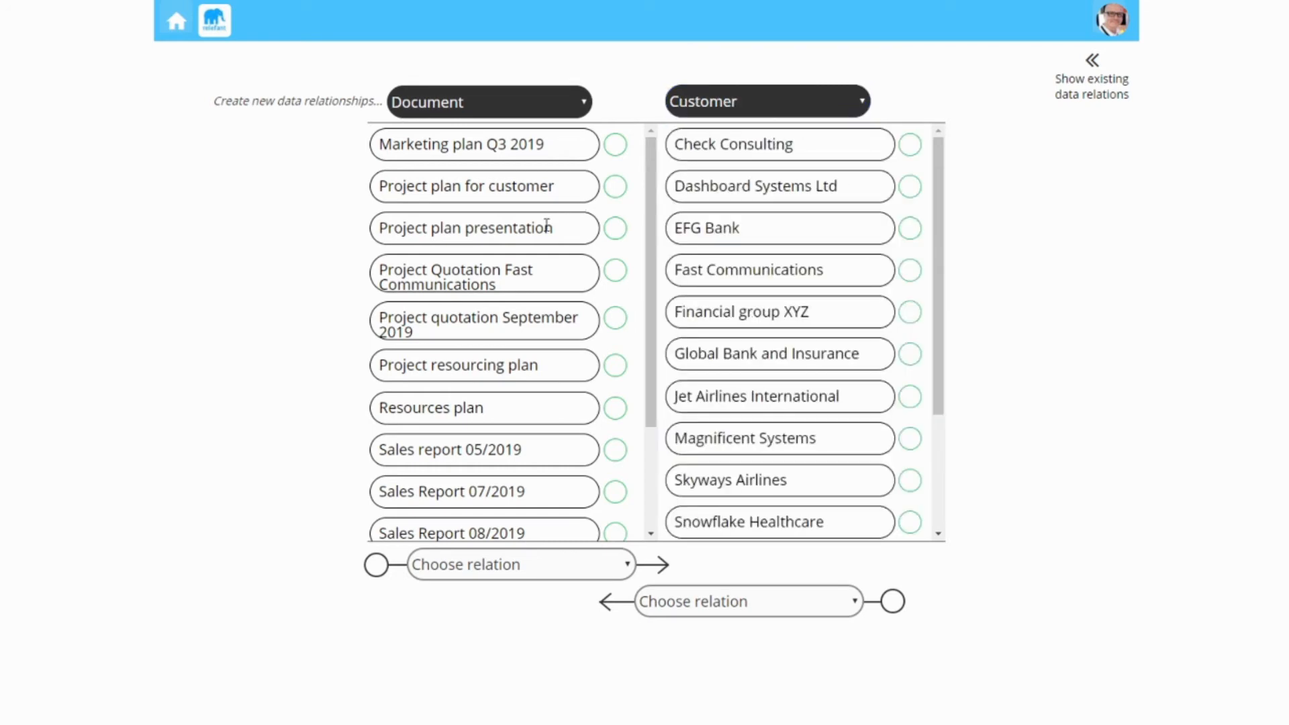
Select the documents Project plan presentation and Resources plan, and relate them to Theta Transportation Ltd as "Document is part of"
click(616, 230)
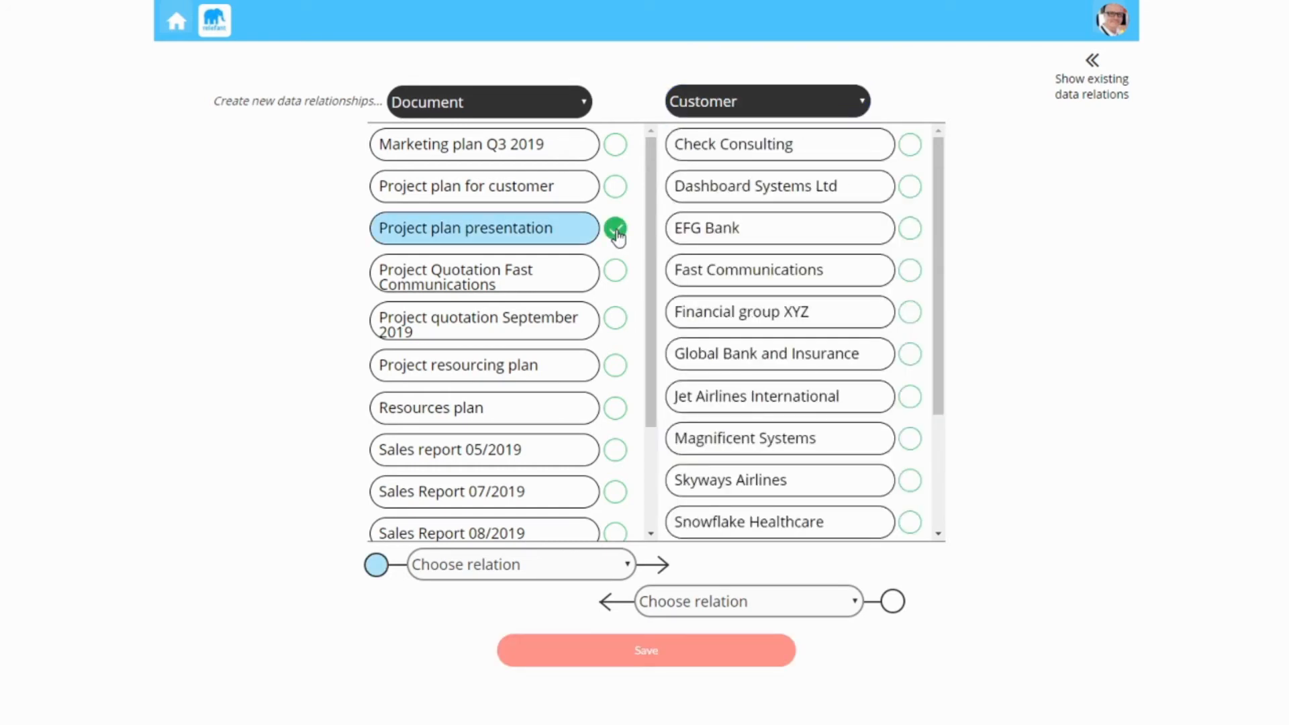
click(615, 407)
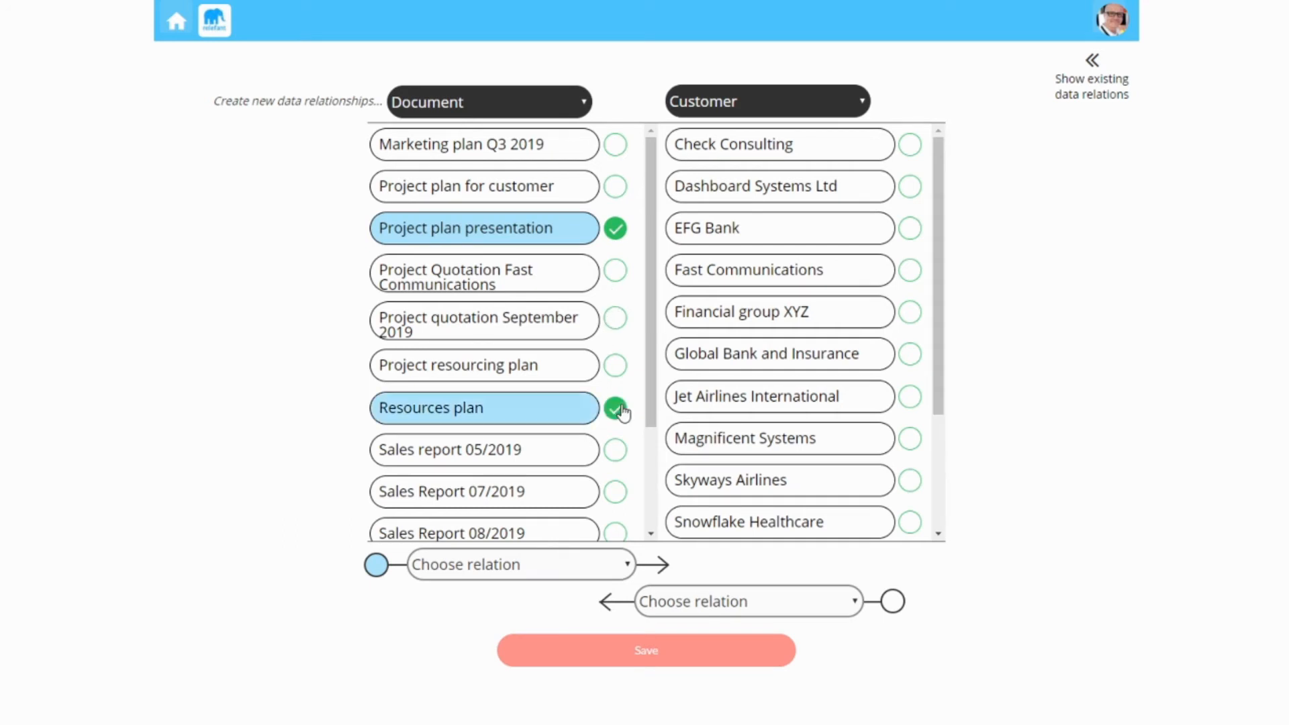
scroll(817, 427, down, 3)
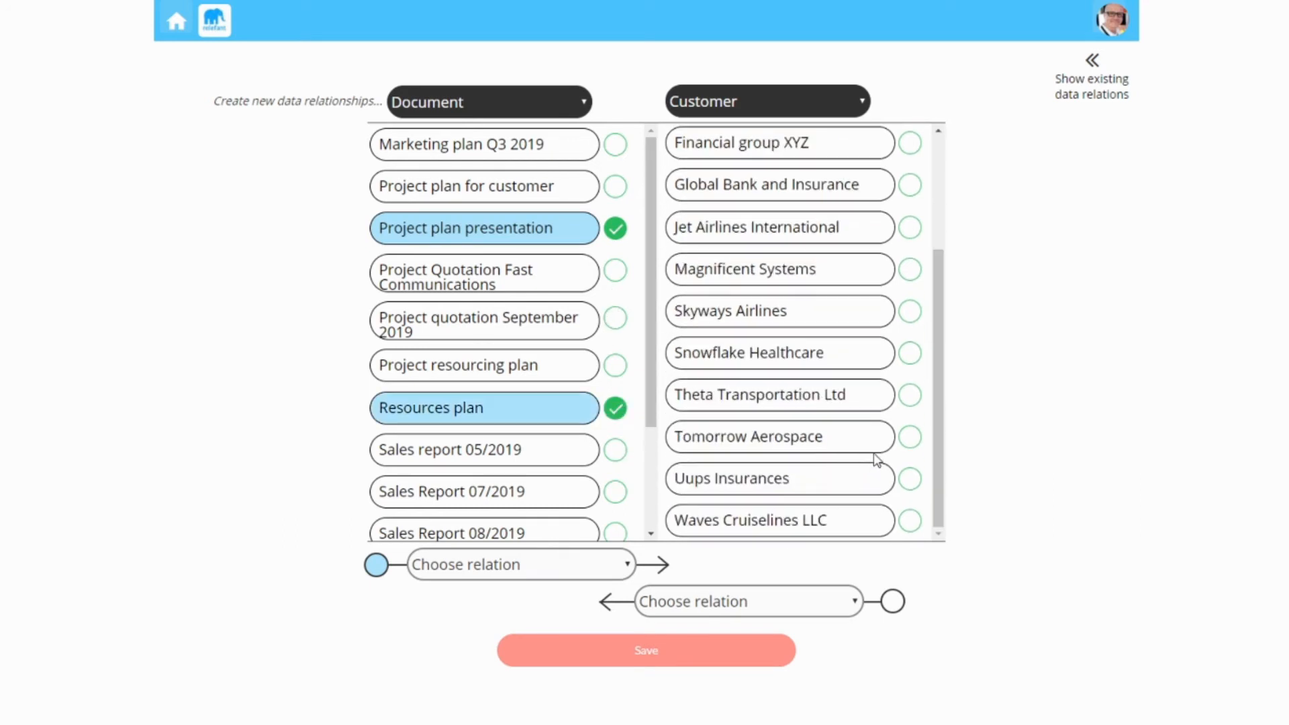
click(909, 396)
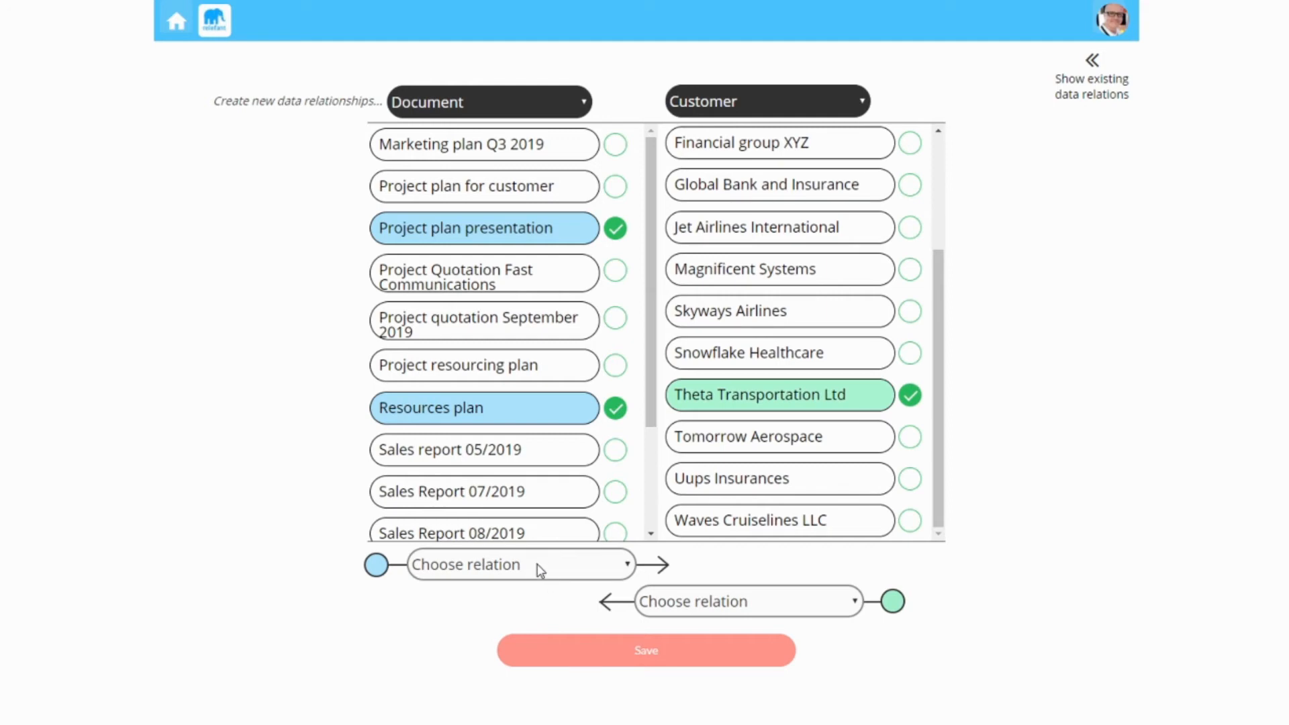
click(540, 570)
click(514, 209)
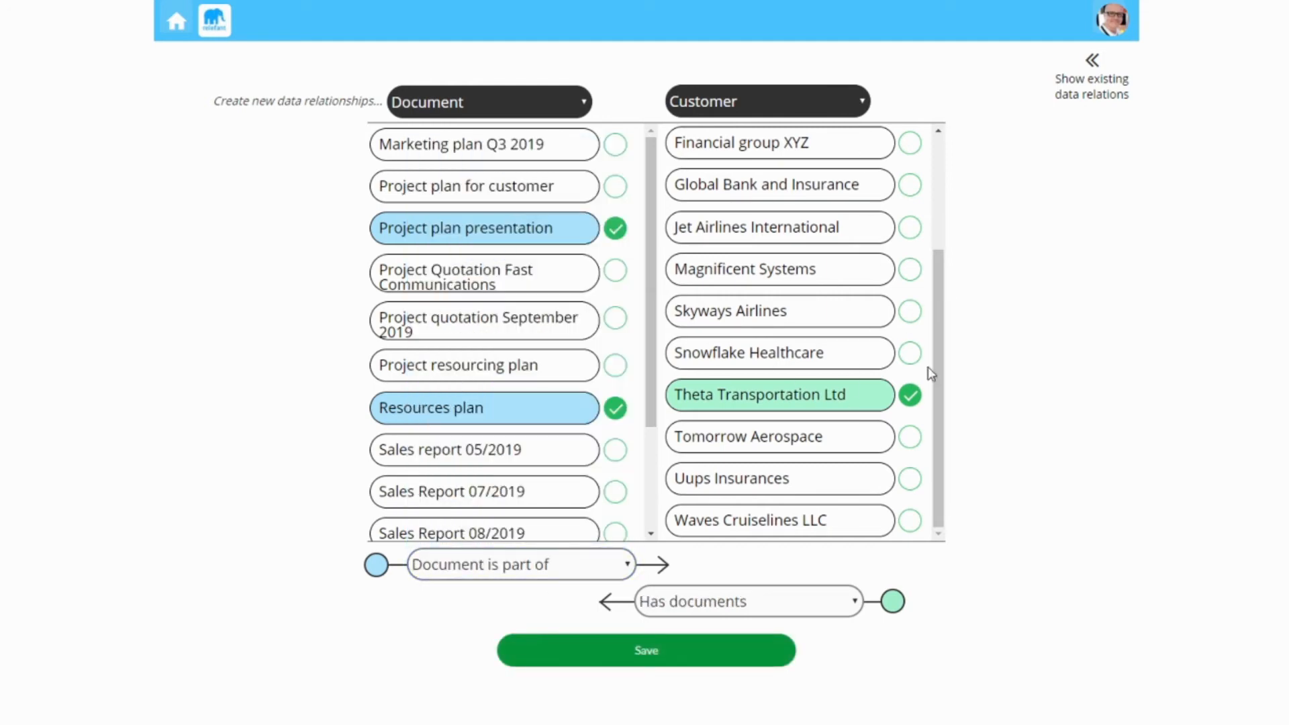
Replace the customer target with the project Theta Transportation System Theta_TTS and save the document relationships
click(911, 398)
click(783, 95)
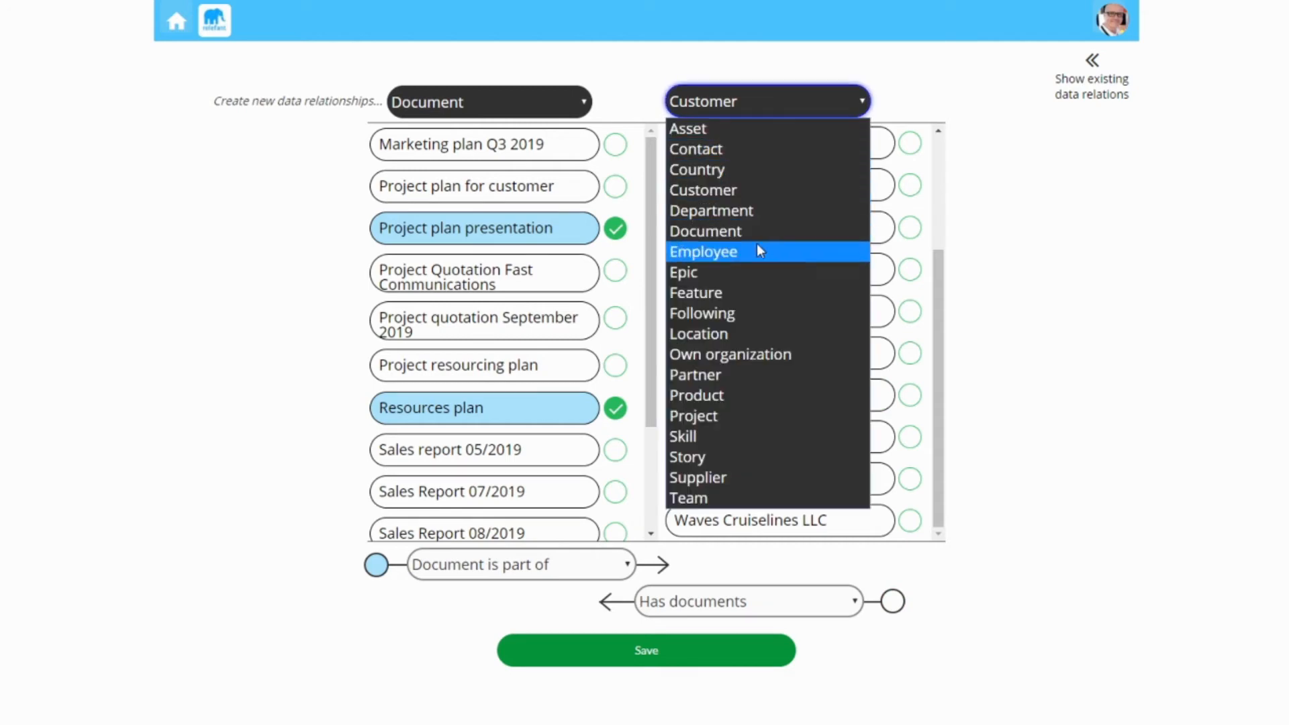
click(730, 417)
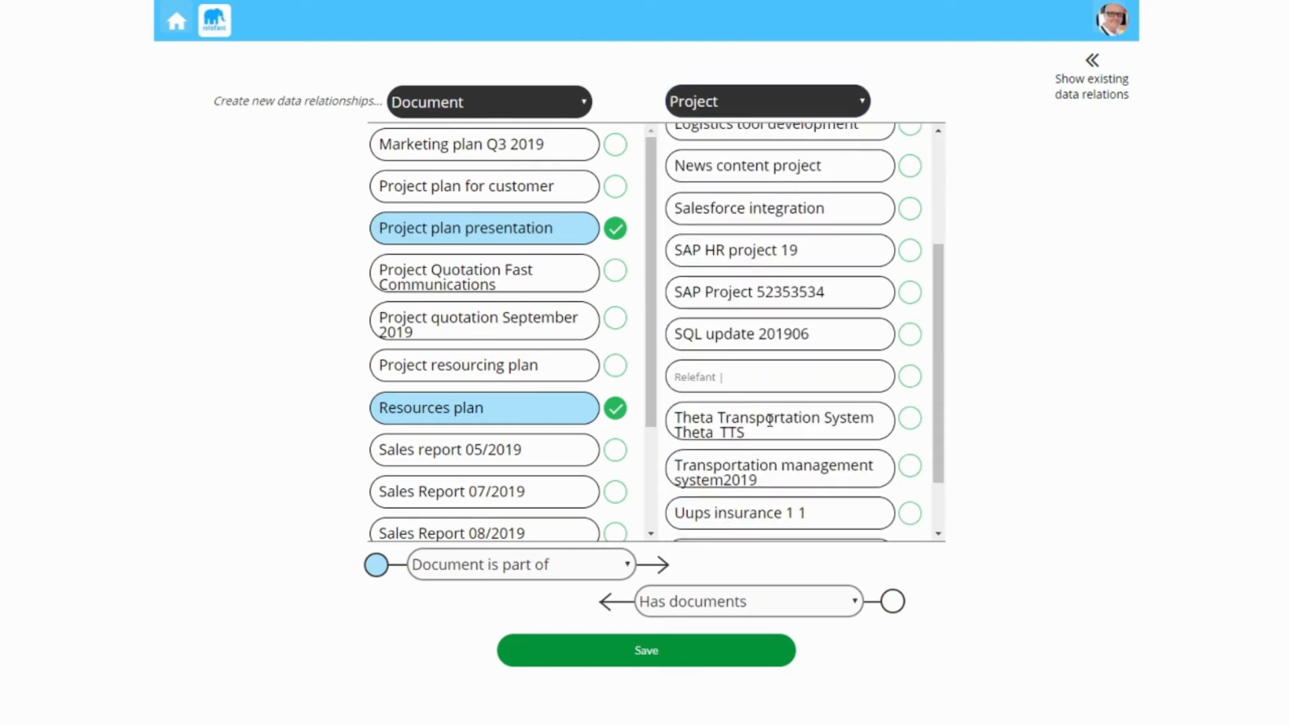
scroll(771, 420, down, 1)
click(909, 346)
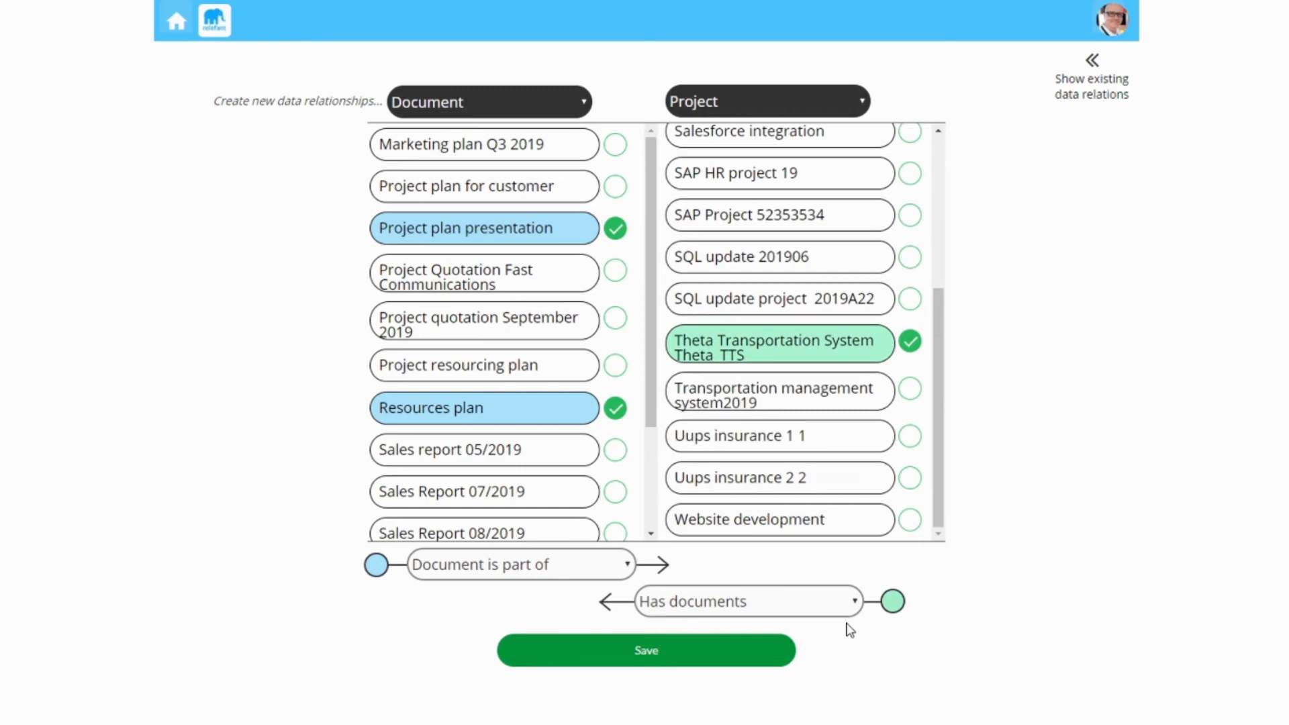
click(696, 655)
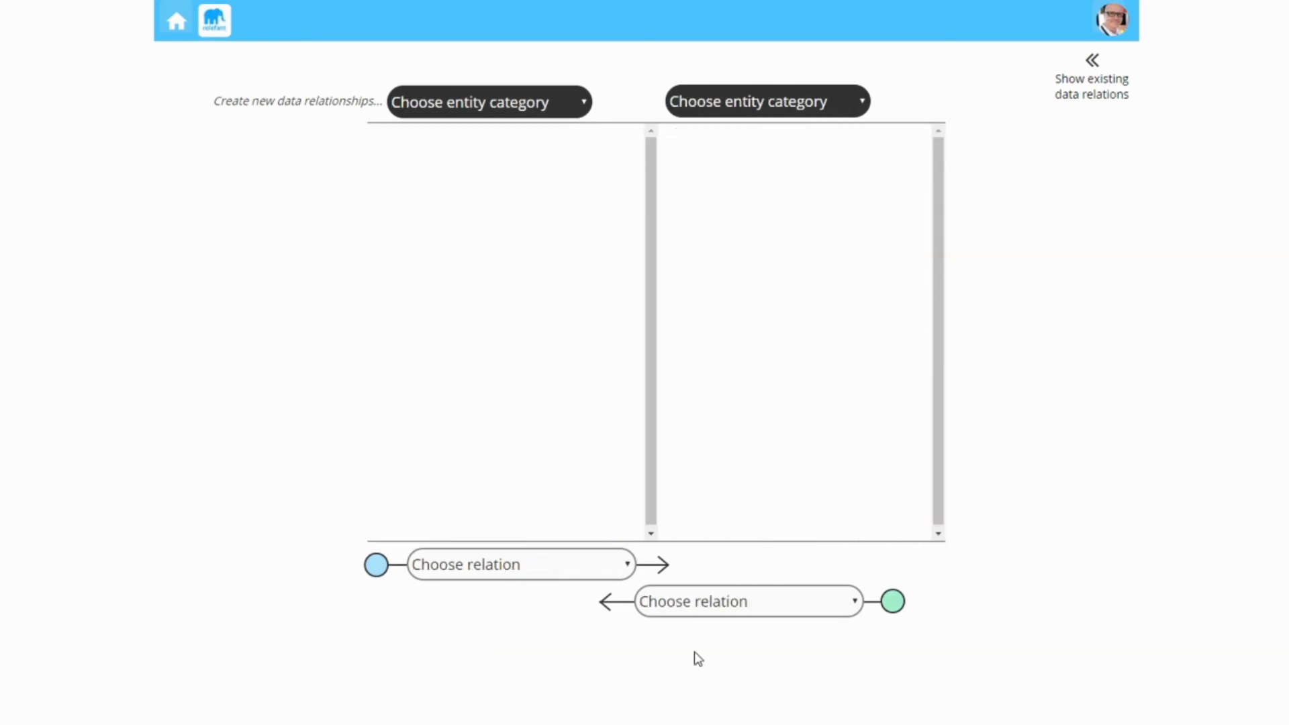
Set up a new relationship between the entity categories Project and Customer
click(535, 106)
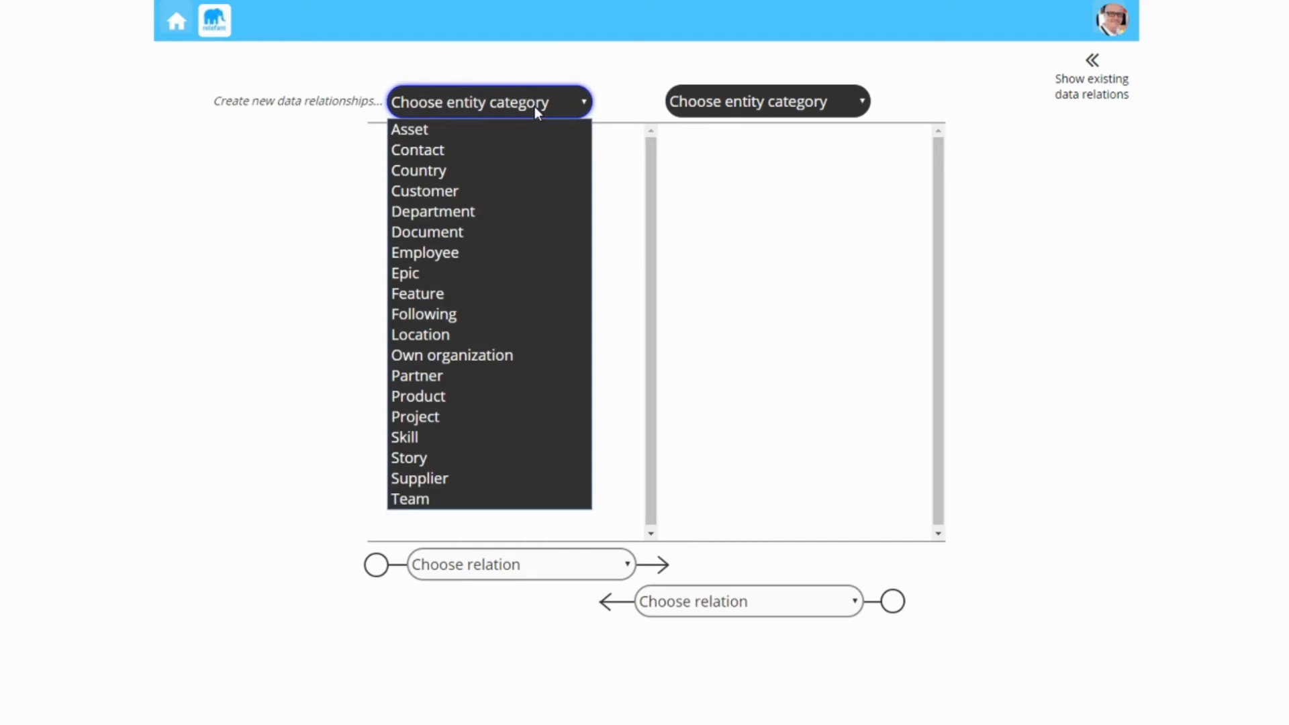
click(795, 105)
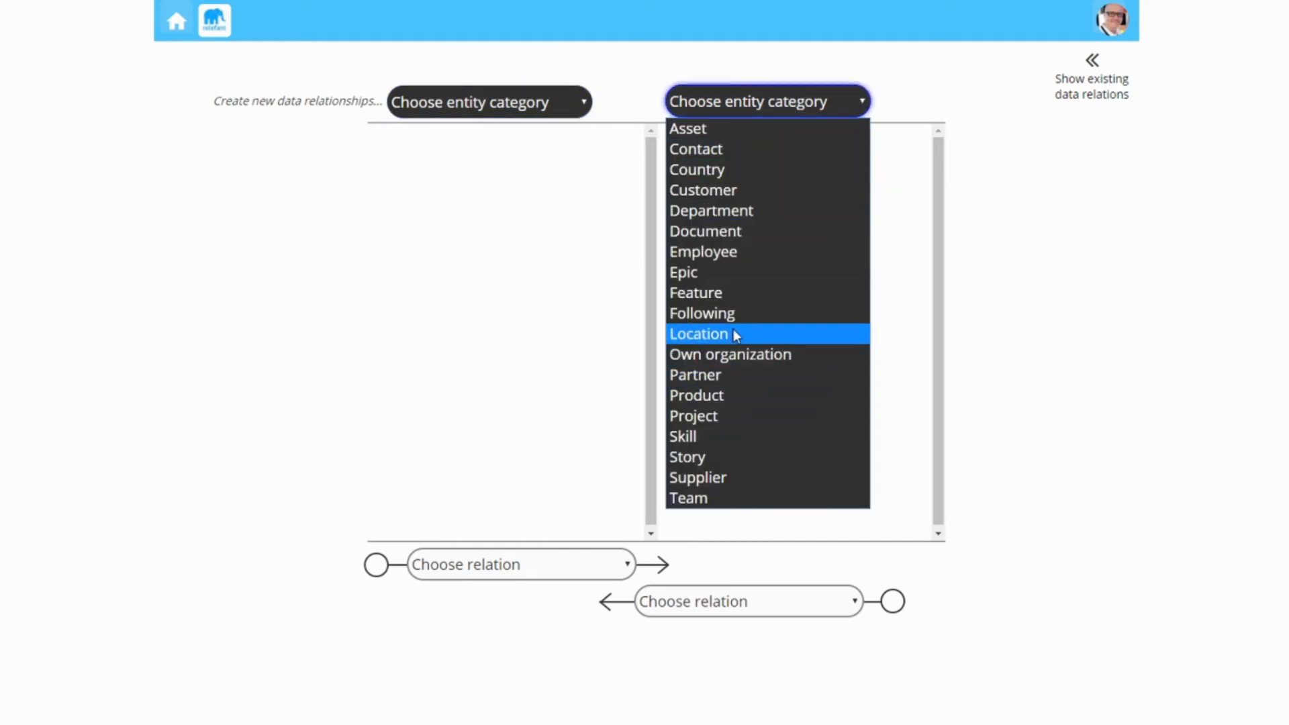
click(719, 195)
click(494, 108)
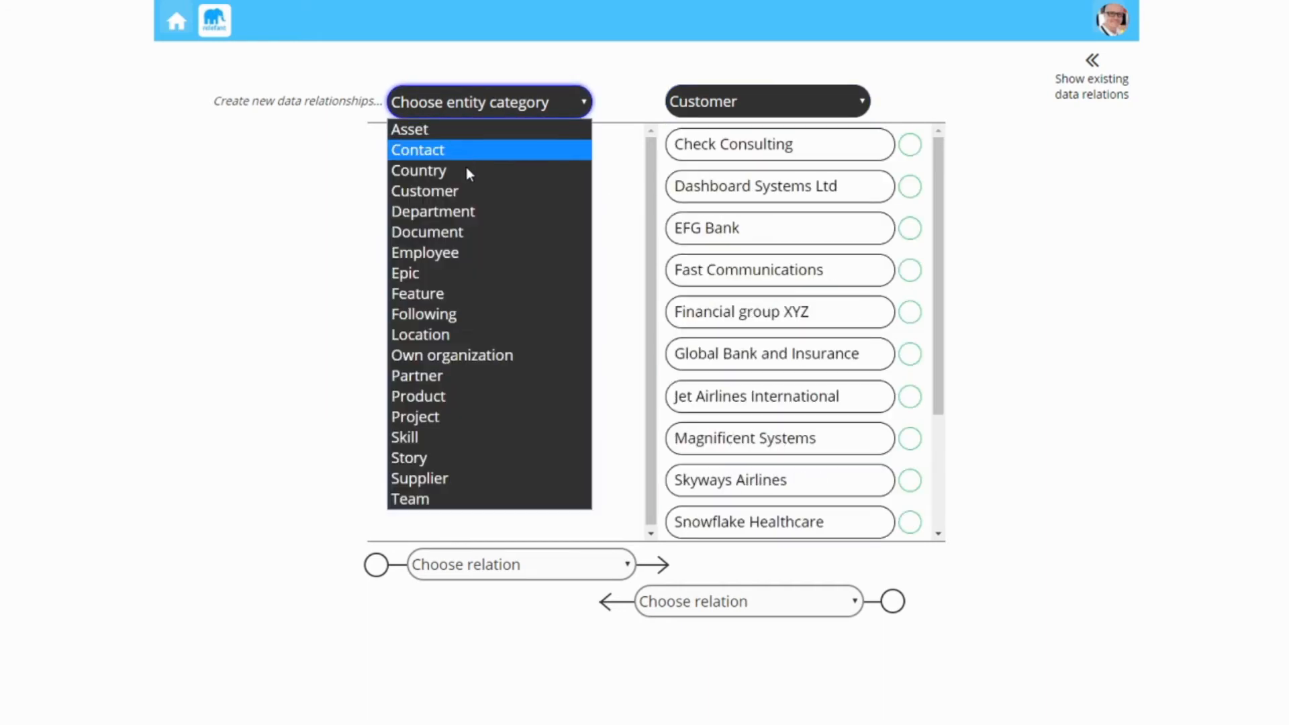
click(449, 418)
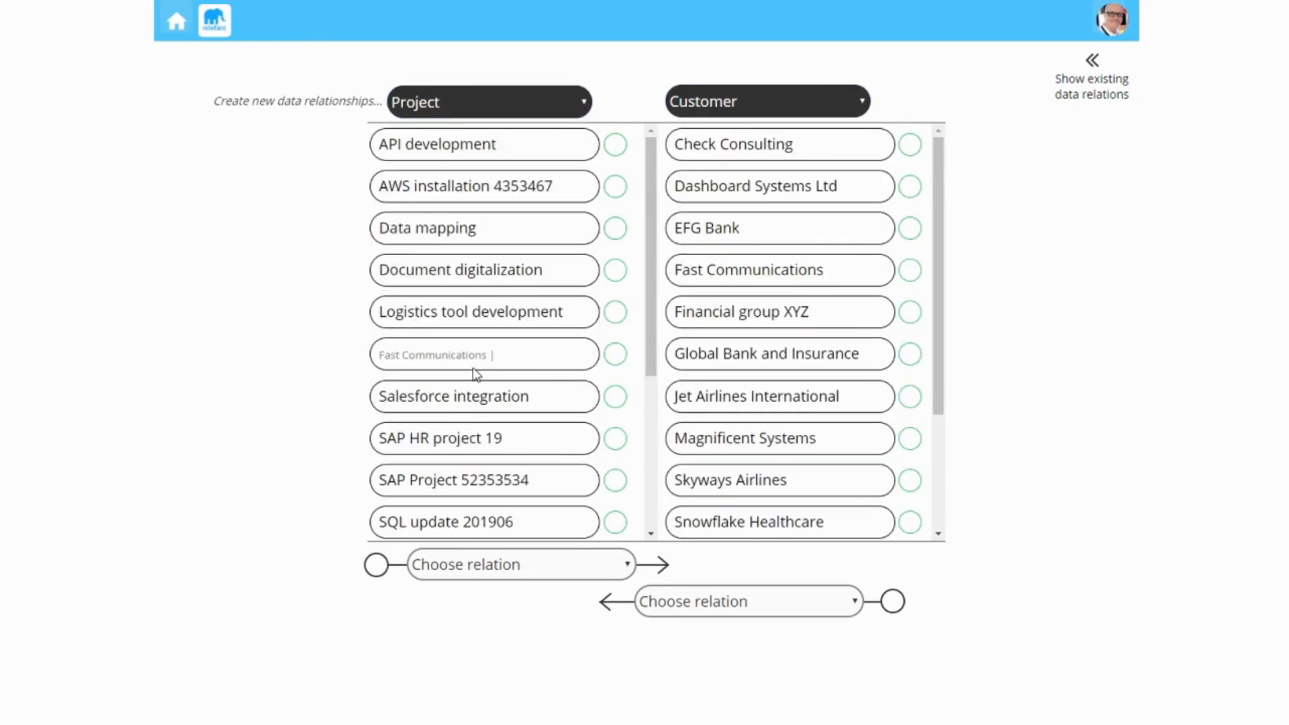
Relate the project Theta Transportation System Theta_TTS to the customer Theta Transportation Ltd as "Project of" and save
scroll(477, 383, down, 3)
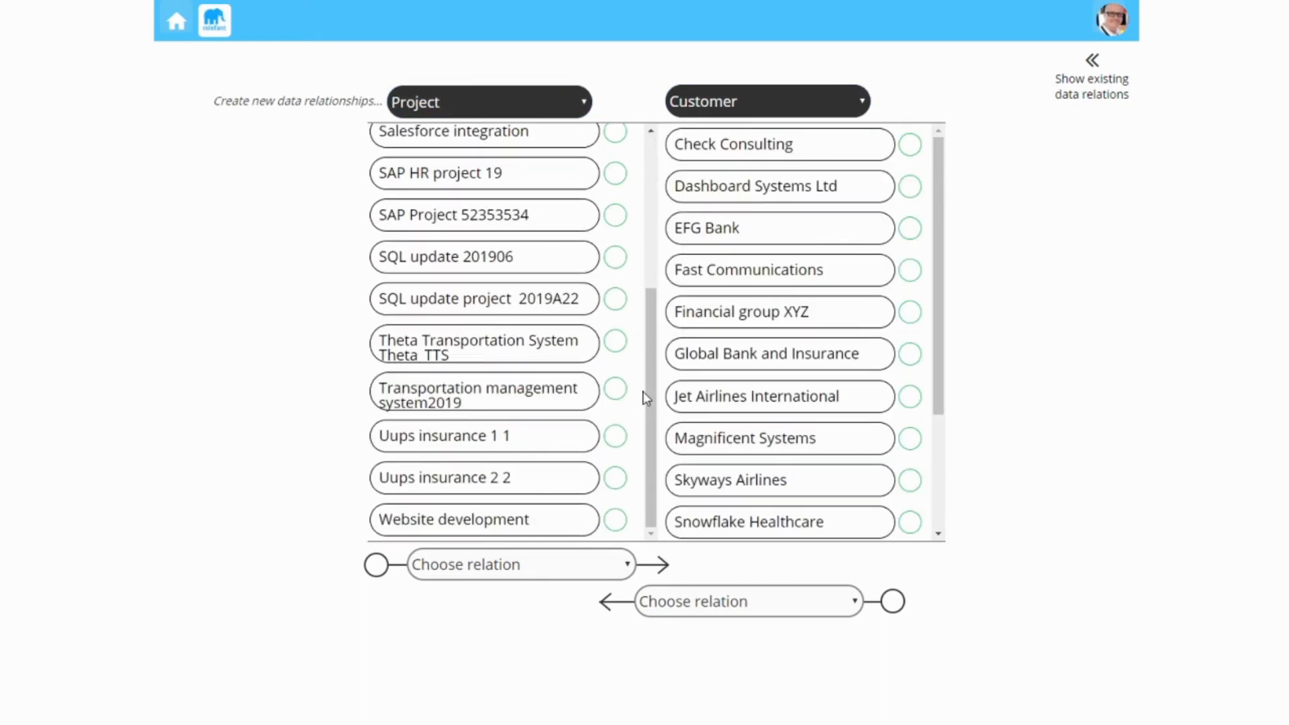
click(616, 343)
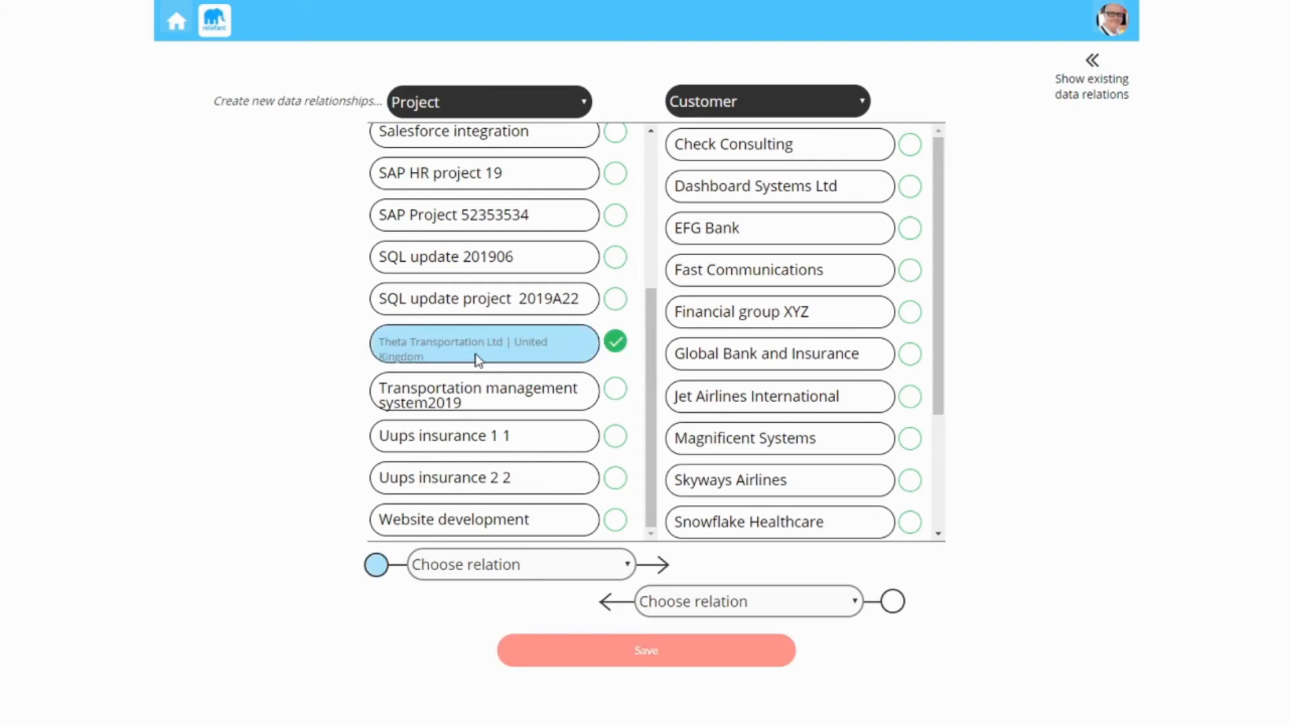
scroll(893, 416, down, 3)
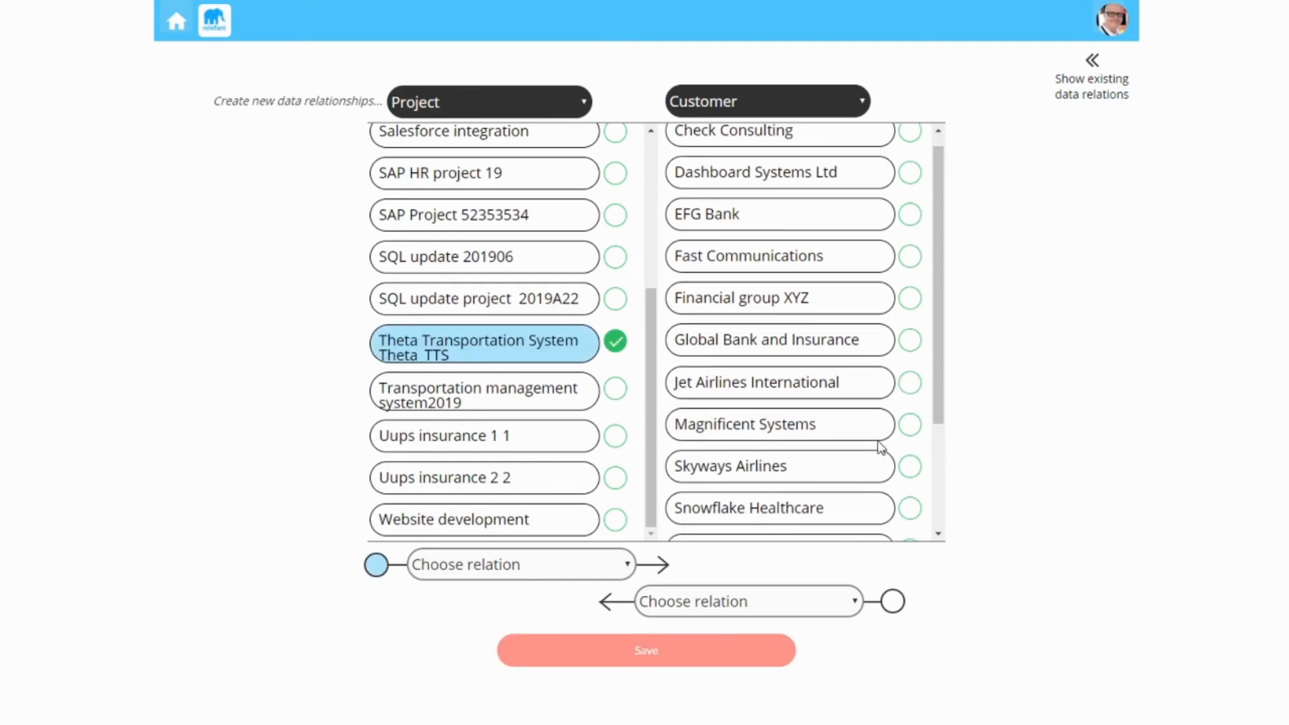
click(909, 398)
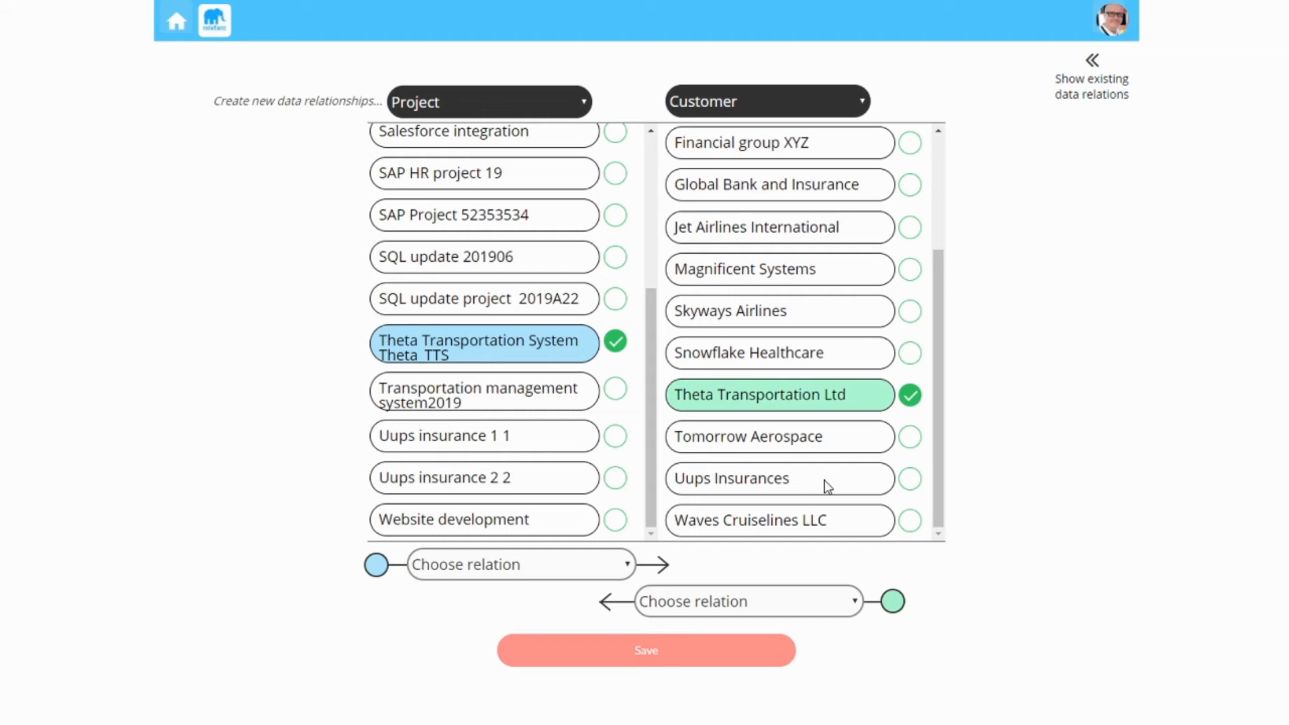
click(491, 570)
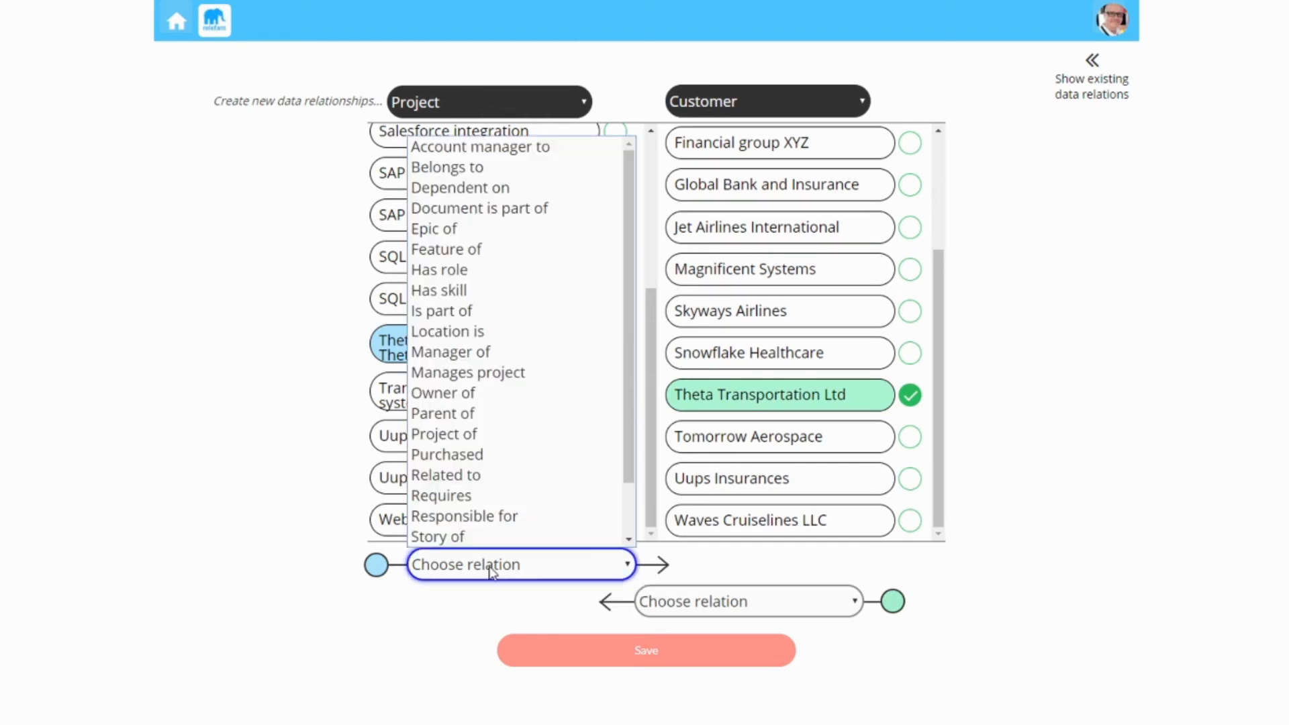
click(506, 436)
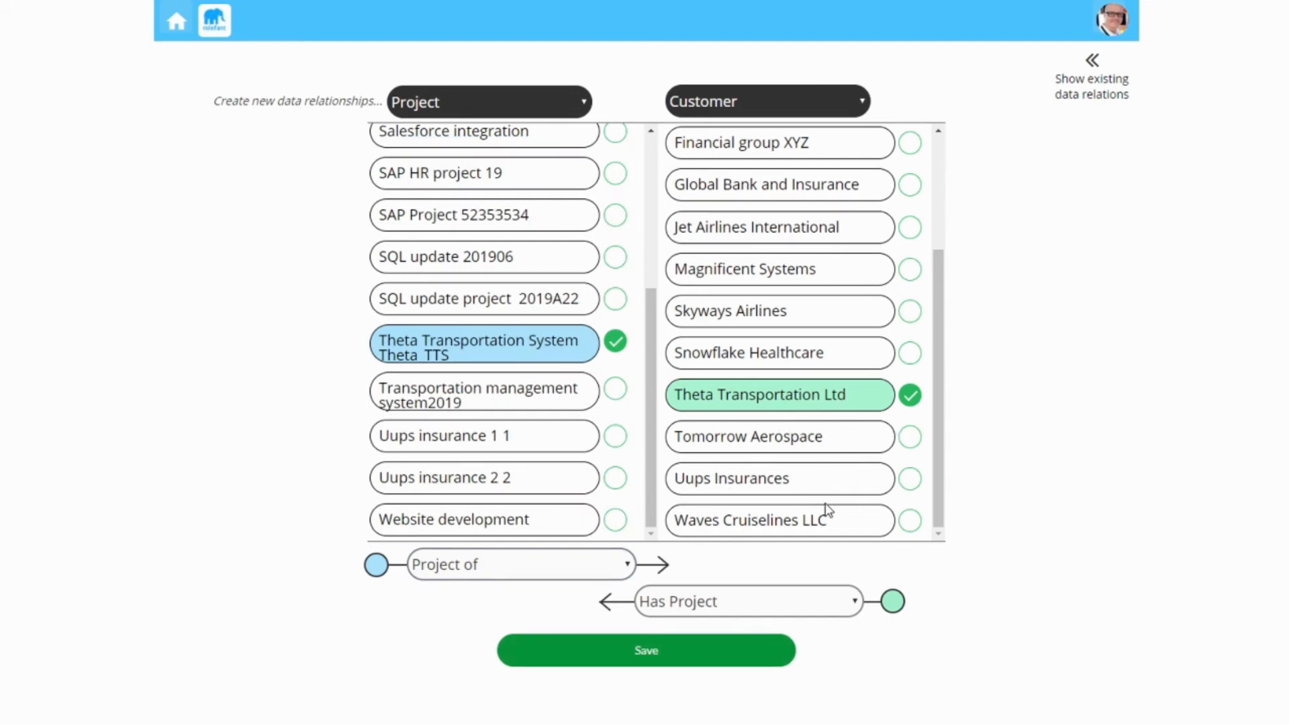
click(632, 660)
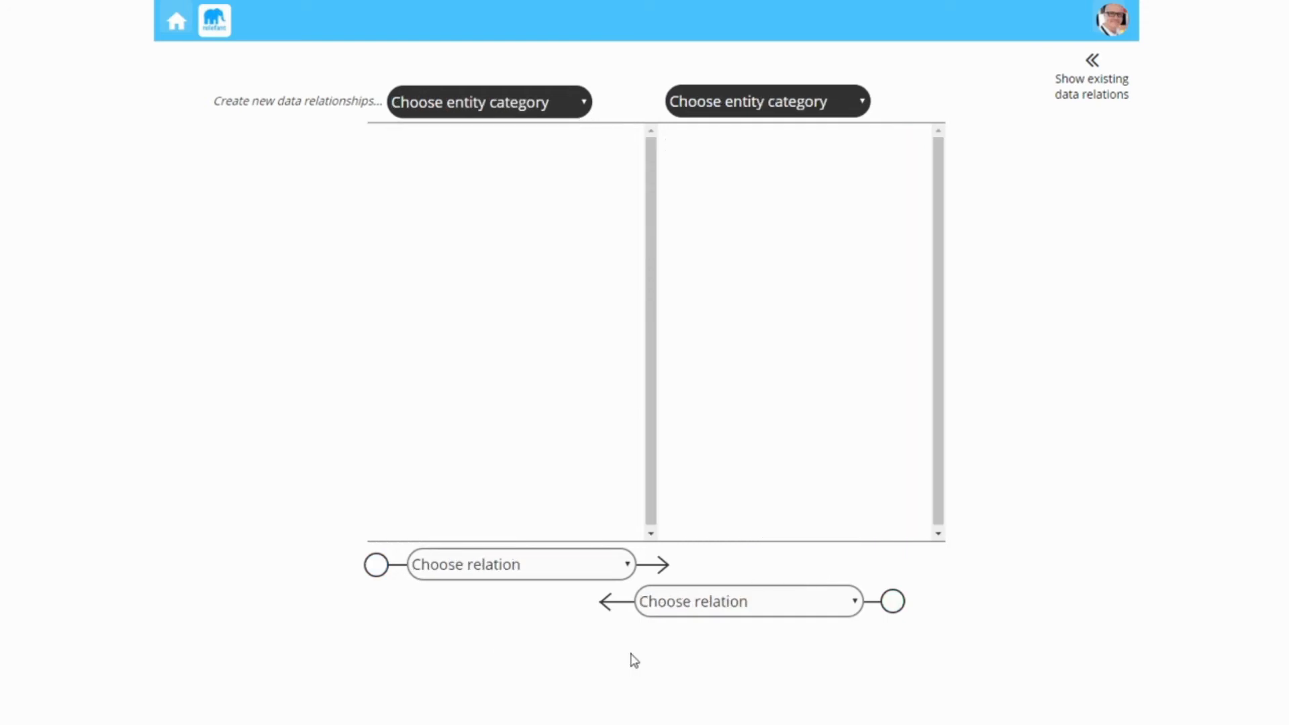
Start a new relationship from the Epic category and select the Theta E1, Theta E2 and Theta E3 Epics
click(506, 114)
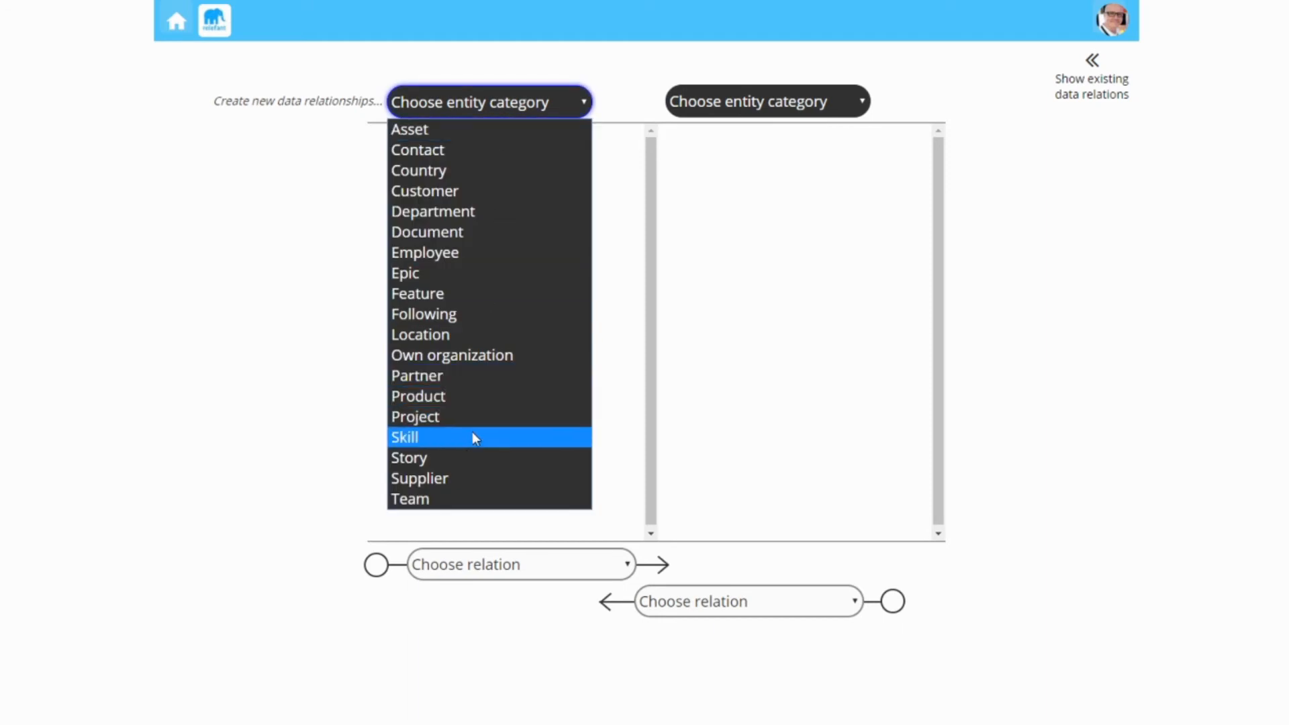
click(471, 271)
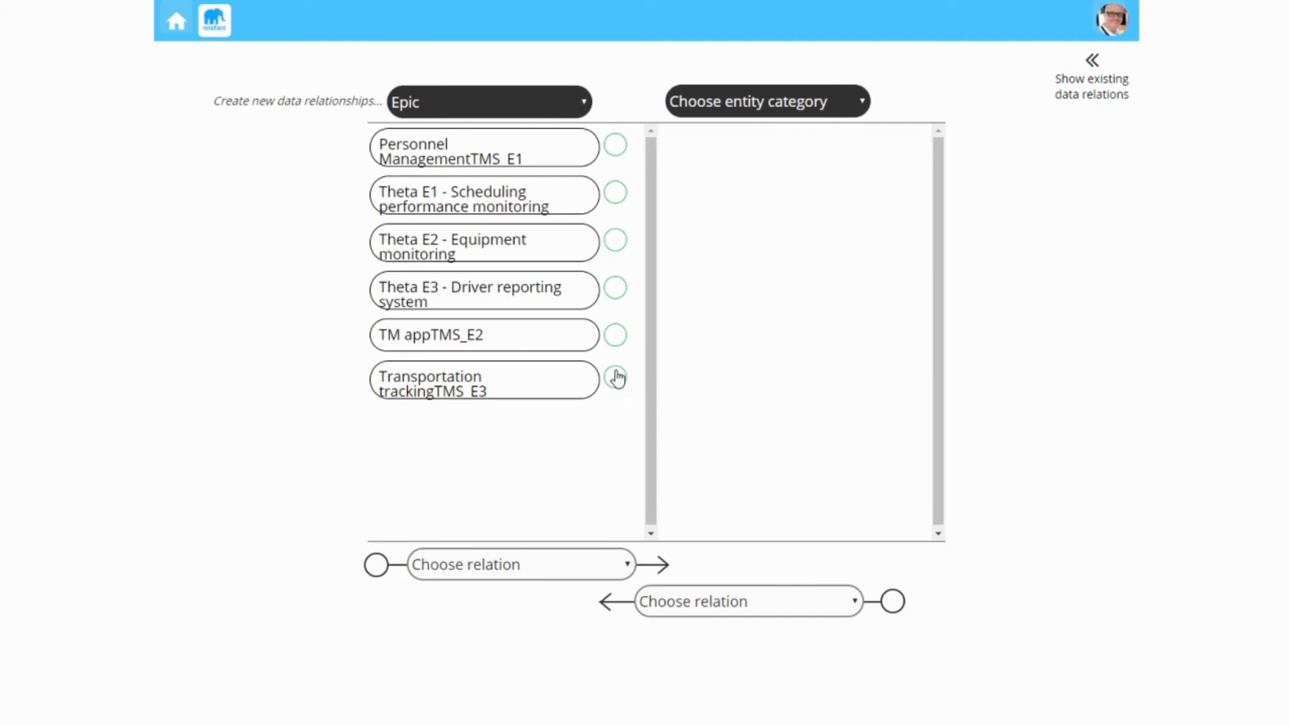
click(617, 237)
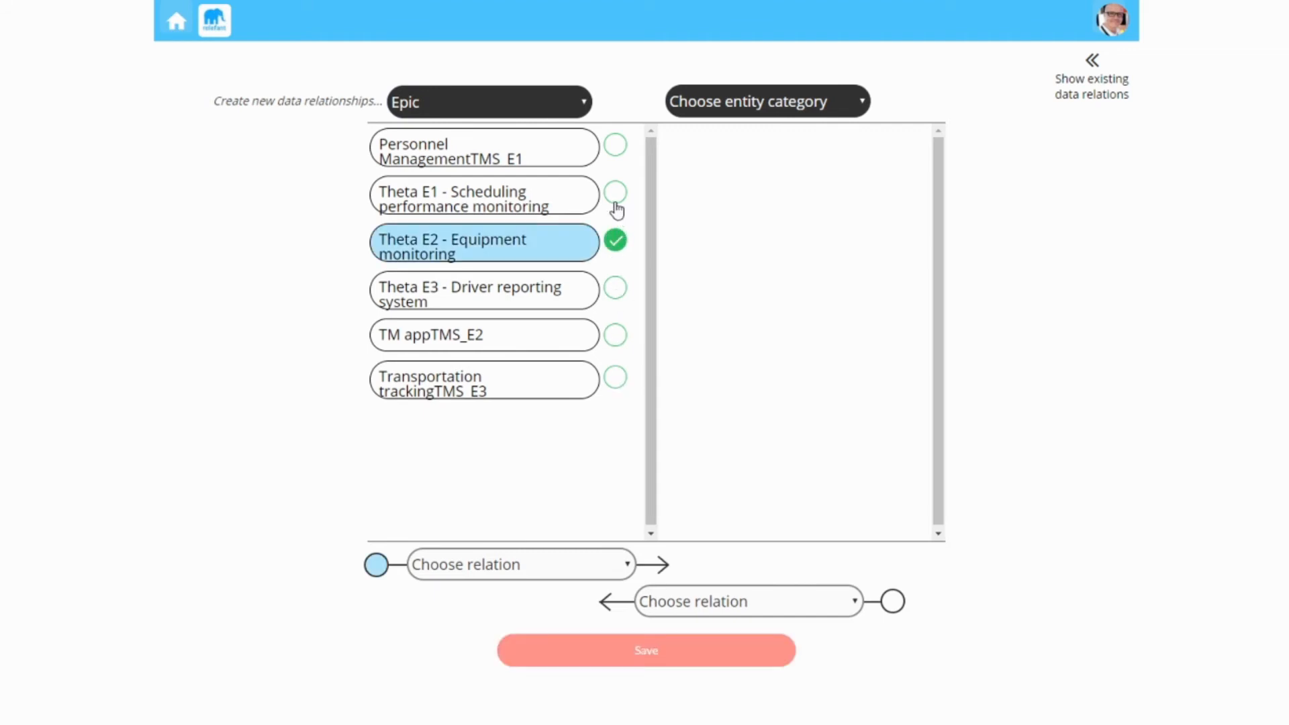
click(613, 198)
click(613, 290)
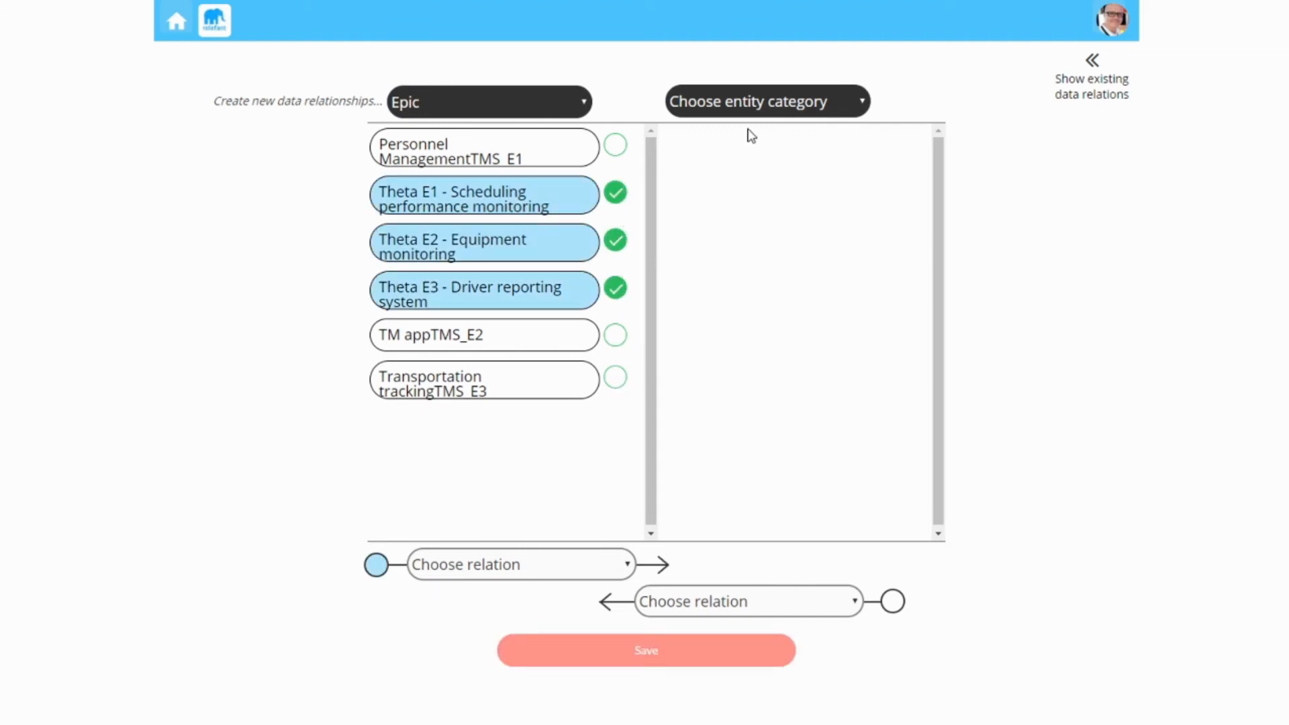
Relate the selected Epics to the project Theta Transportation System Theta_TTS as "Epic of" and save
click(752, 101)
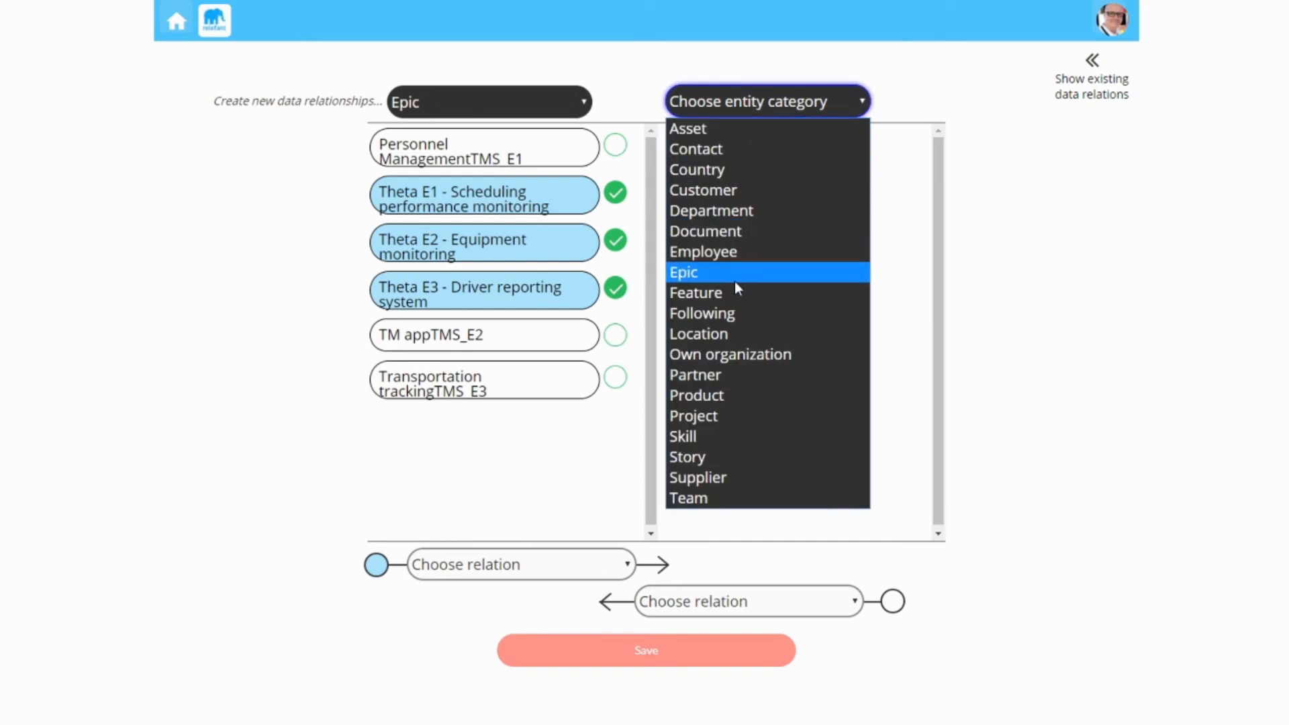
click(723, 416)
scroll(779, 403, down, 3)
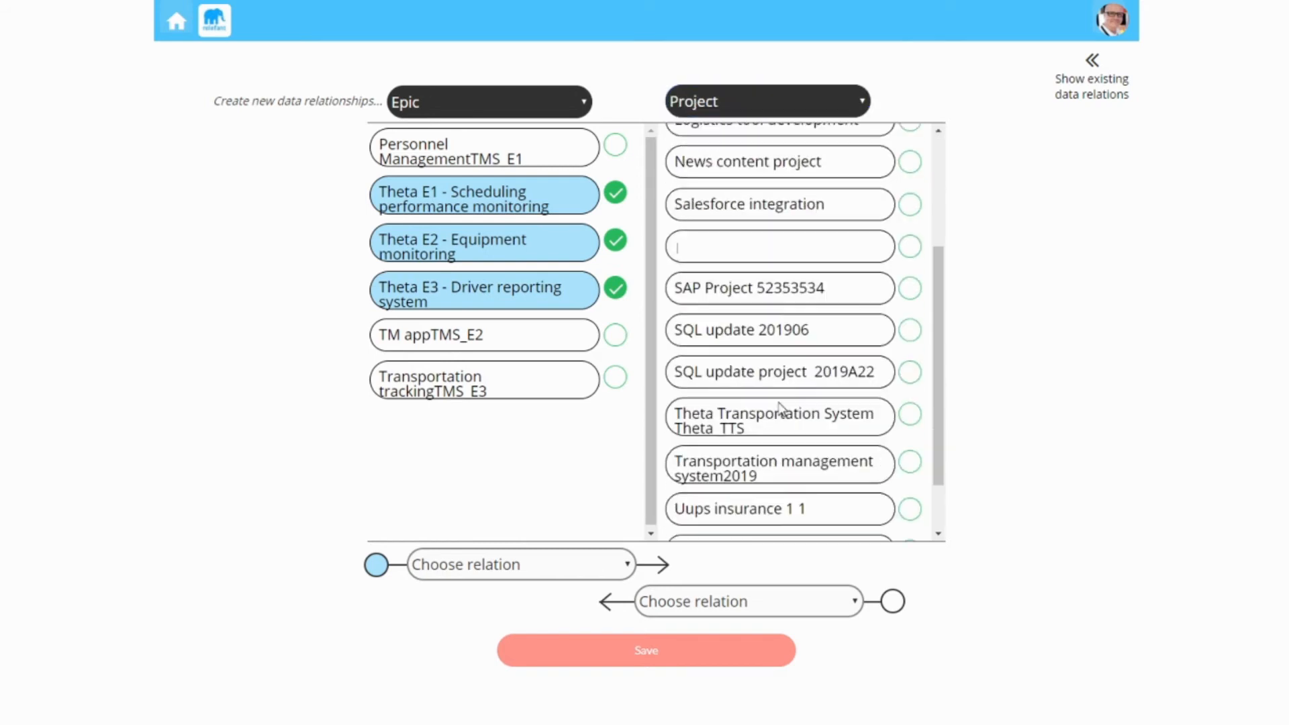
scroll(778, 410, down, 2)
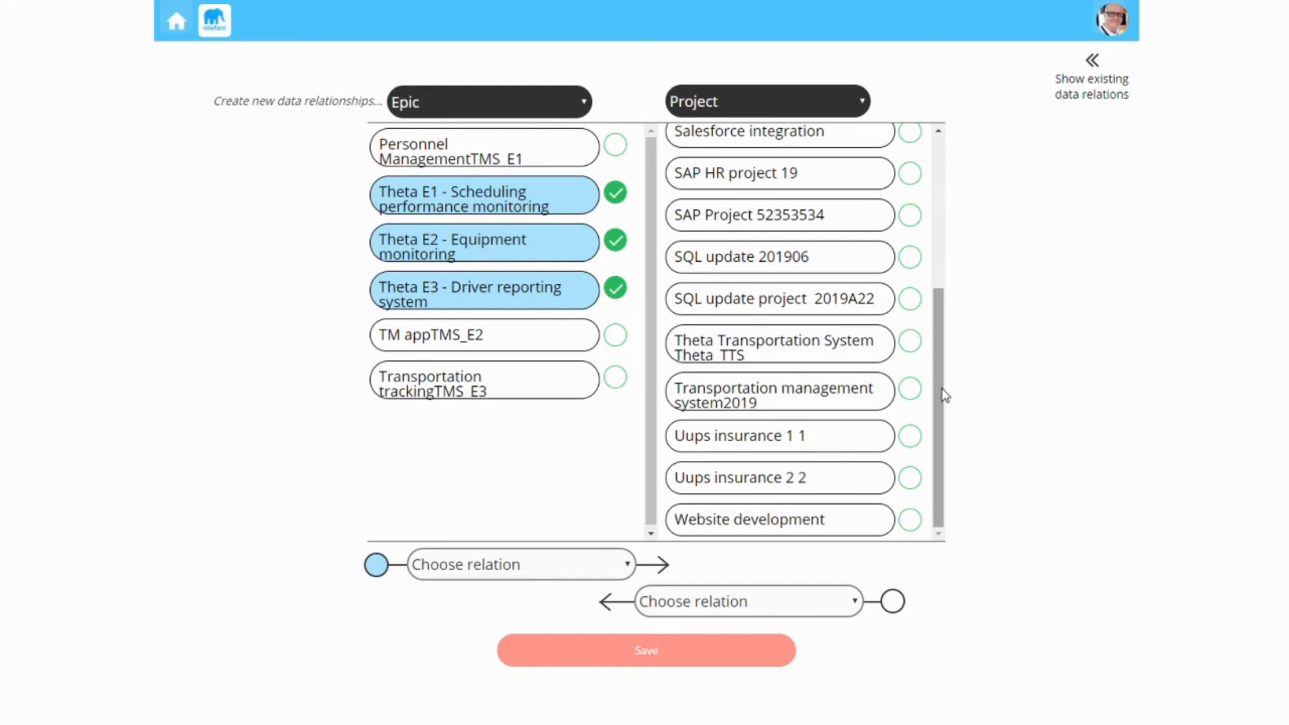
click(909, 342)
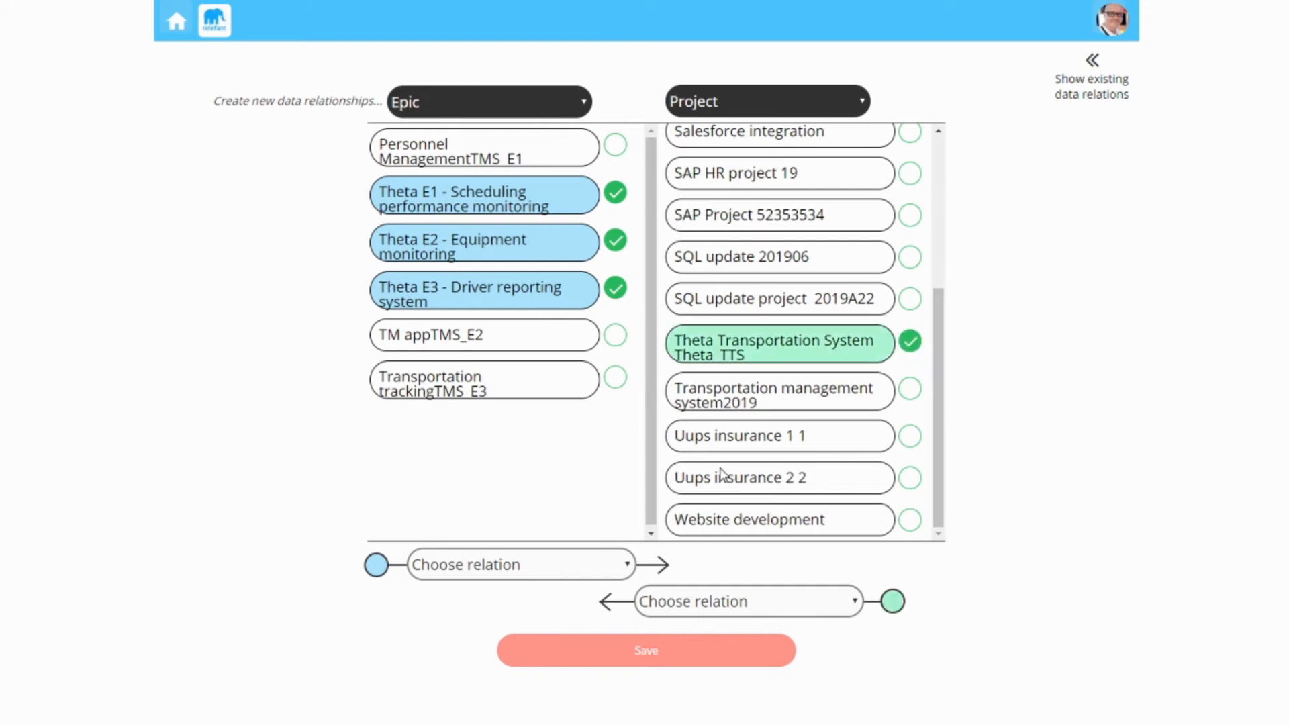
click(524, 567)
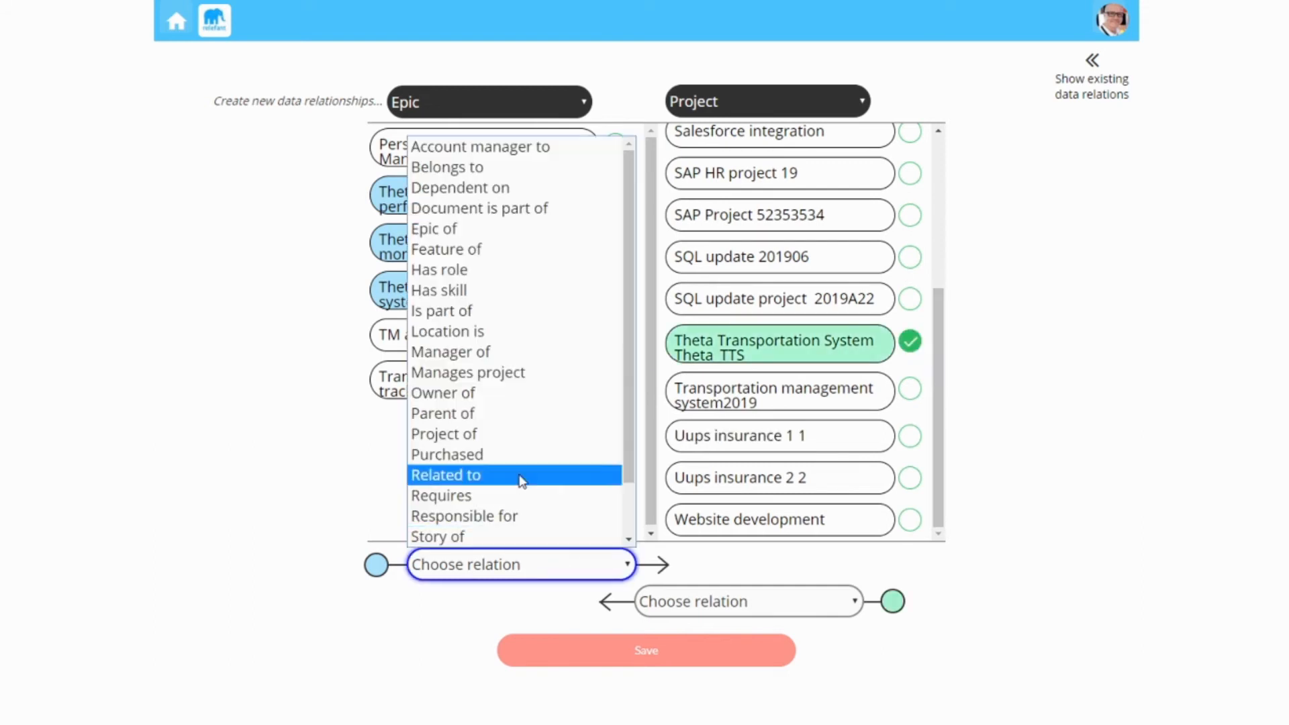
click(511, 233)
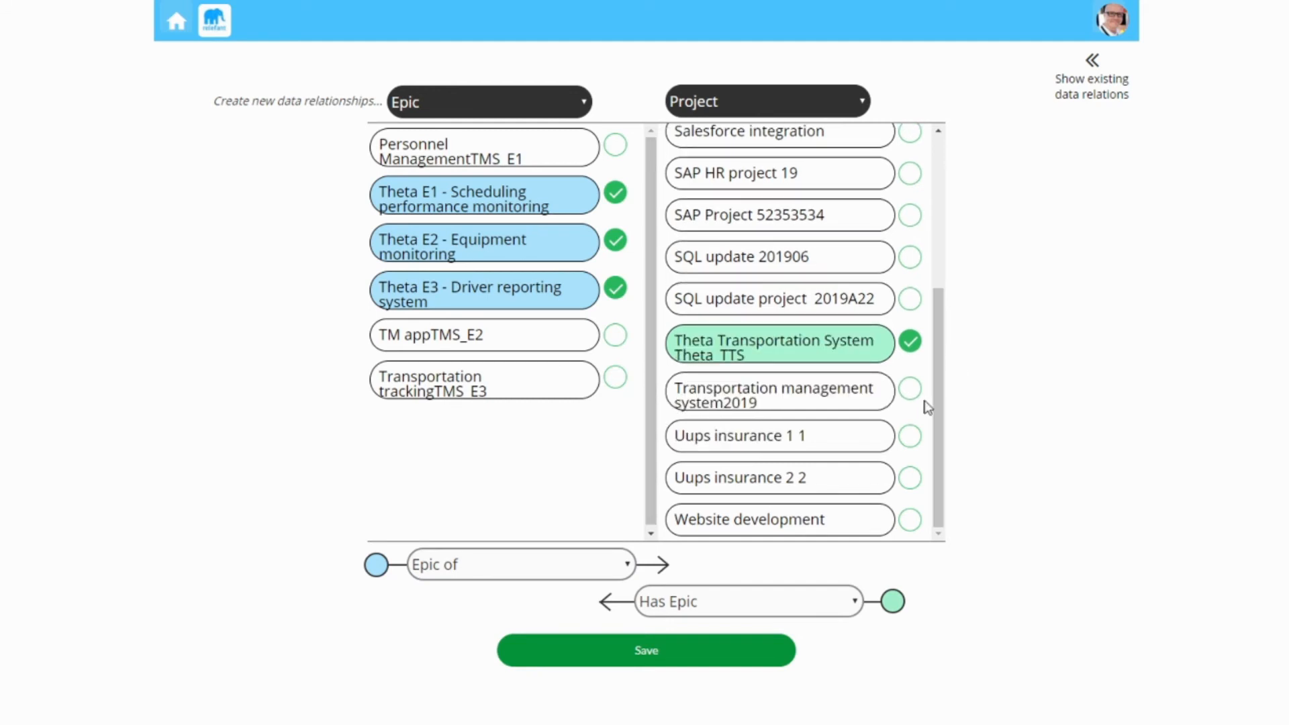
click(714, 657)
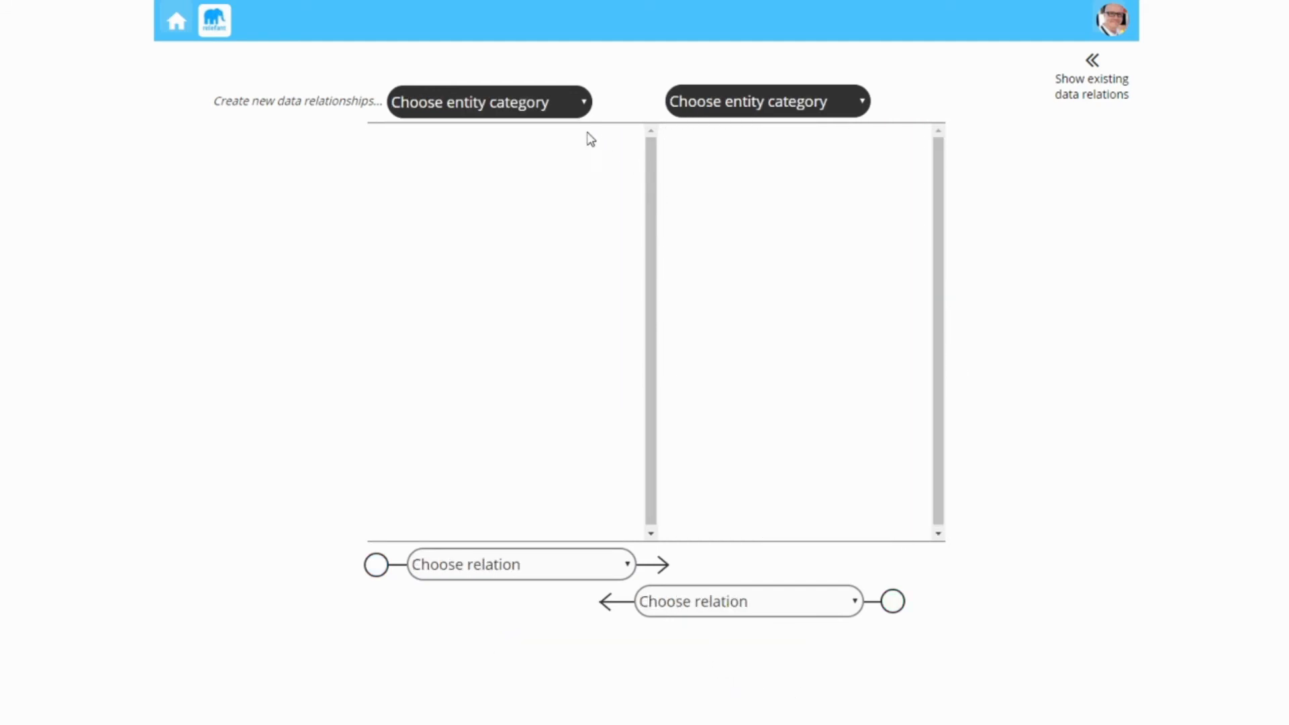
Relate the Feature Theta F1 - Scheduling performance requirements to the Epic Theta E1 - Scheduling performance monitoring as "Feature of" and save
click(541, 102)
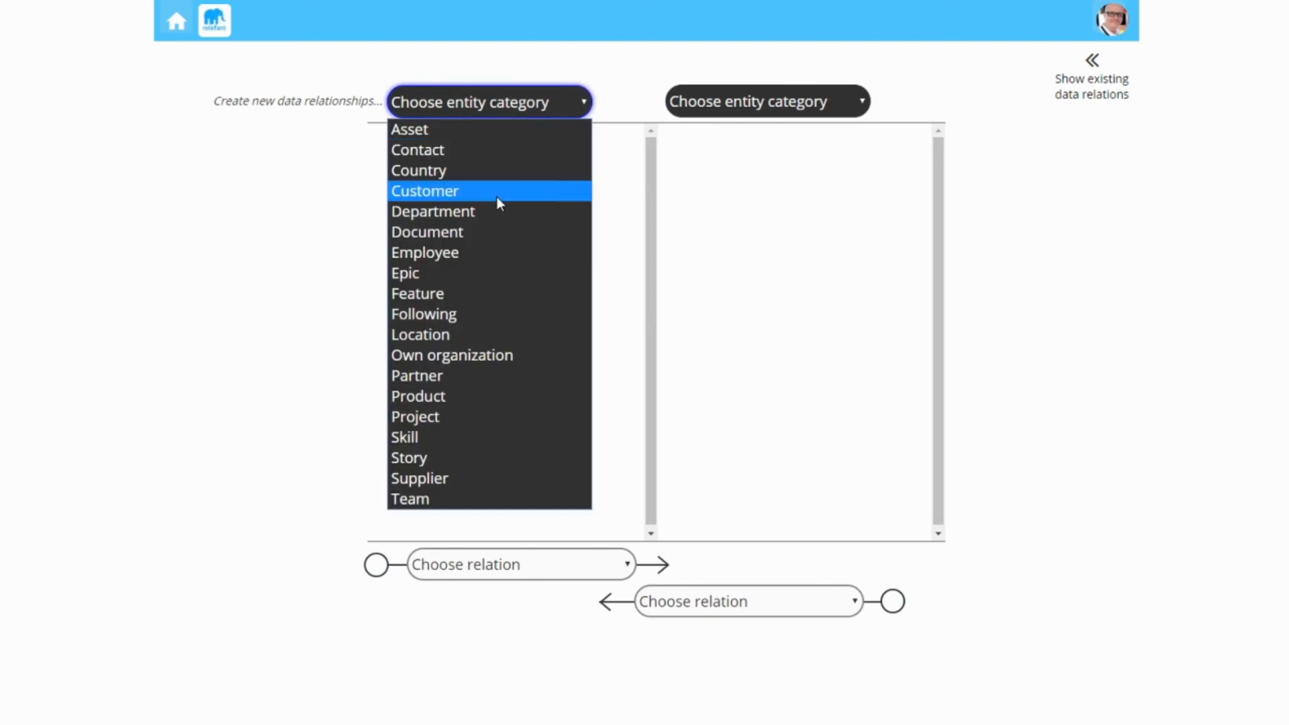
click(477, 291)
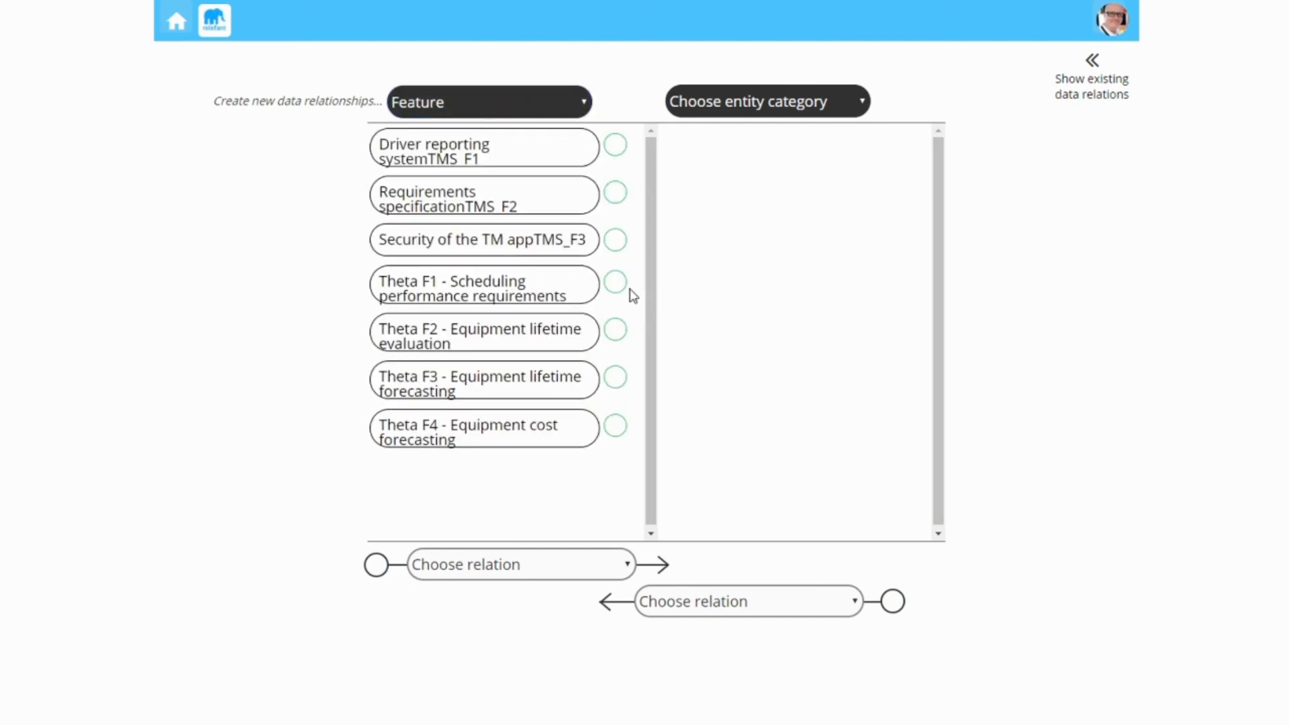
click(616, 282)
click(735, 103)
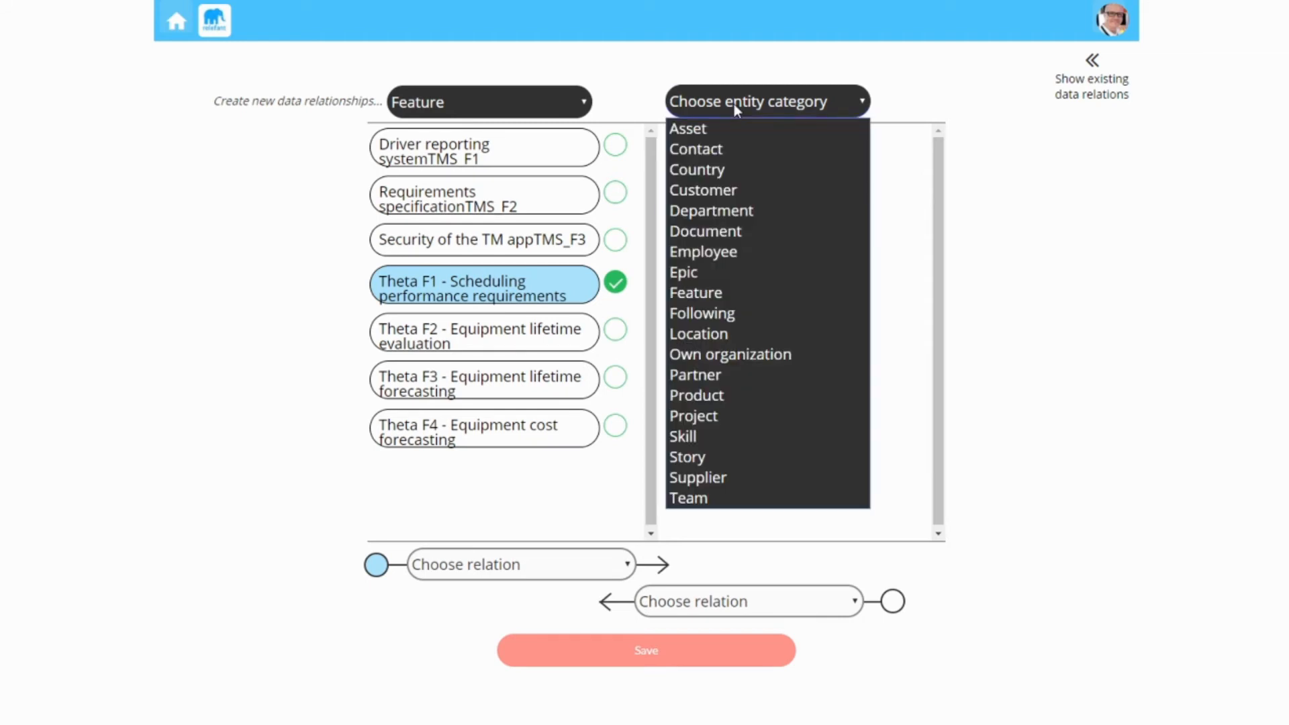
click(731, 270)
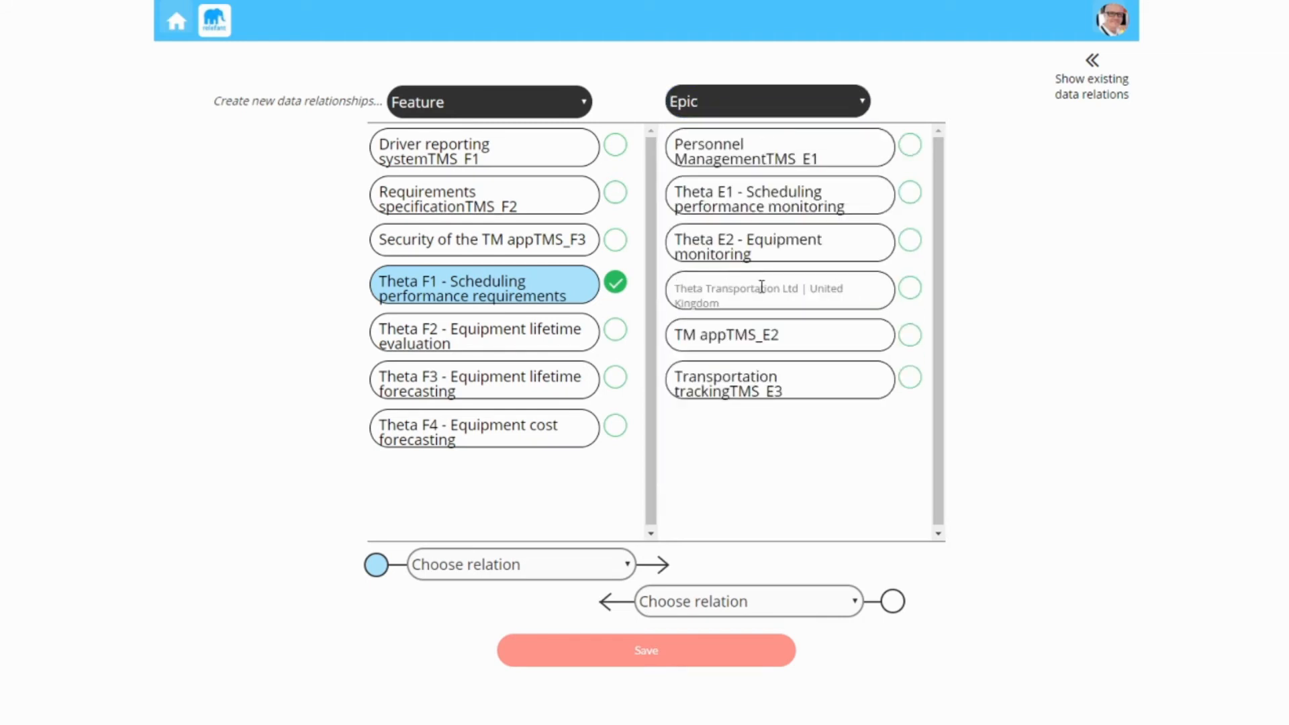
click(911, 194)
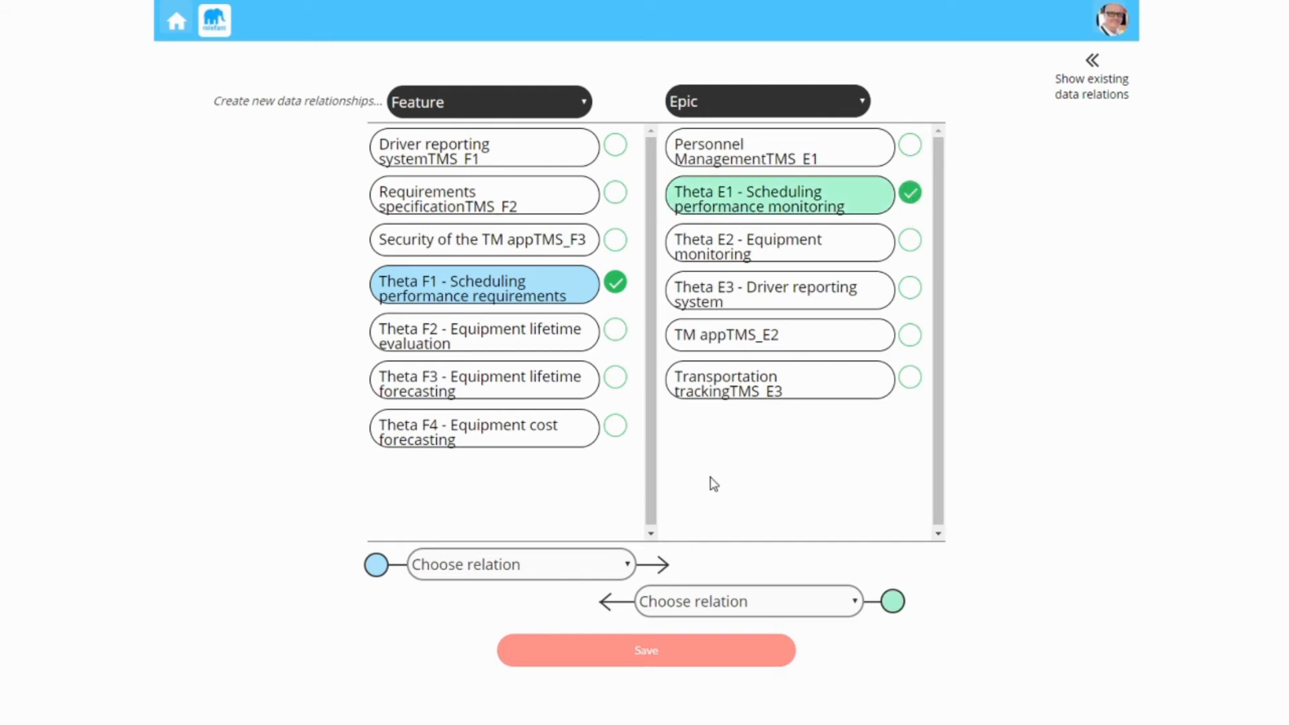
click(575, 568)
scroll(575, 549, down, 1)
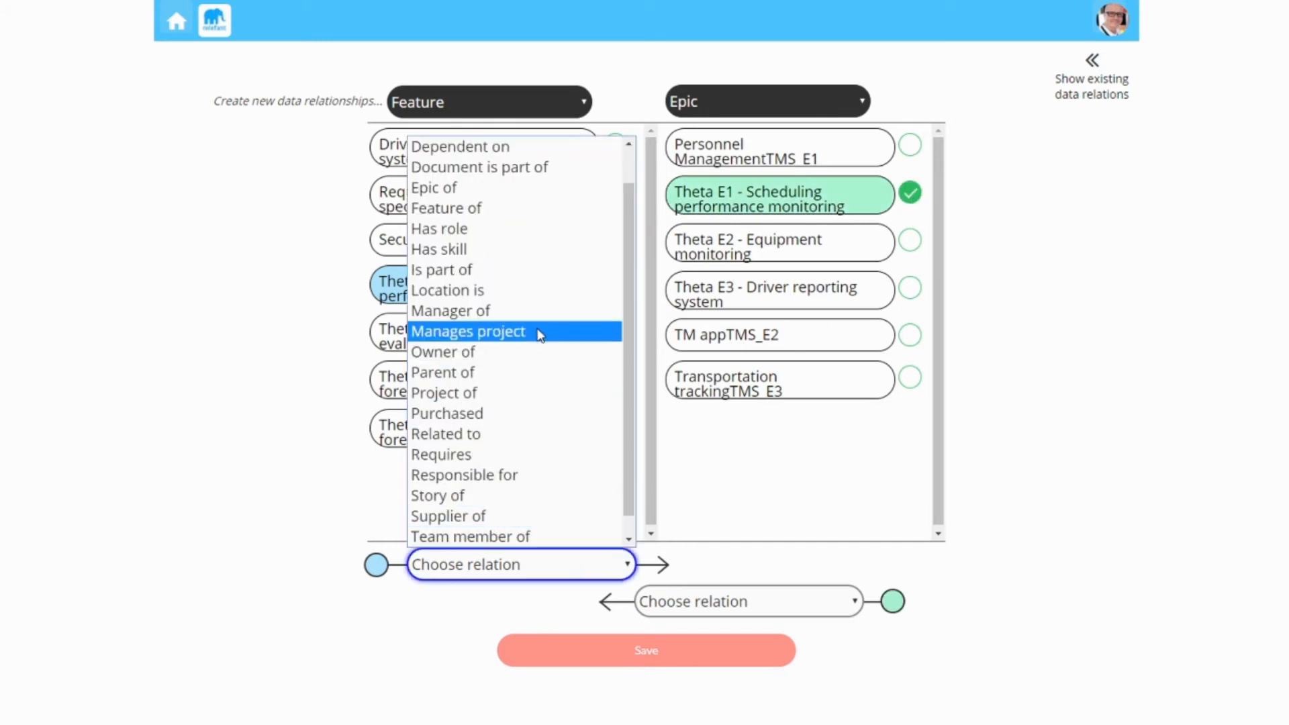
click(533, 222)
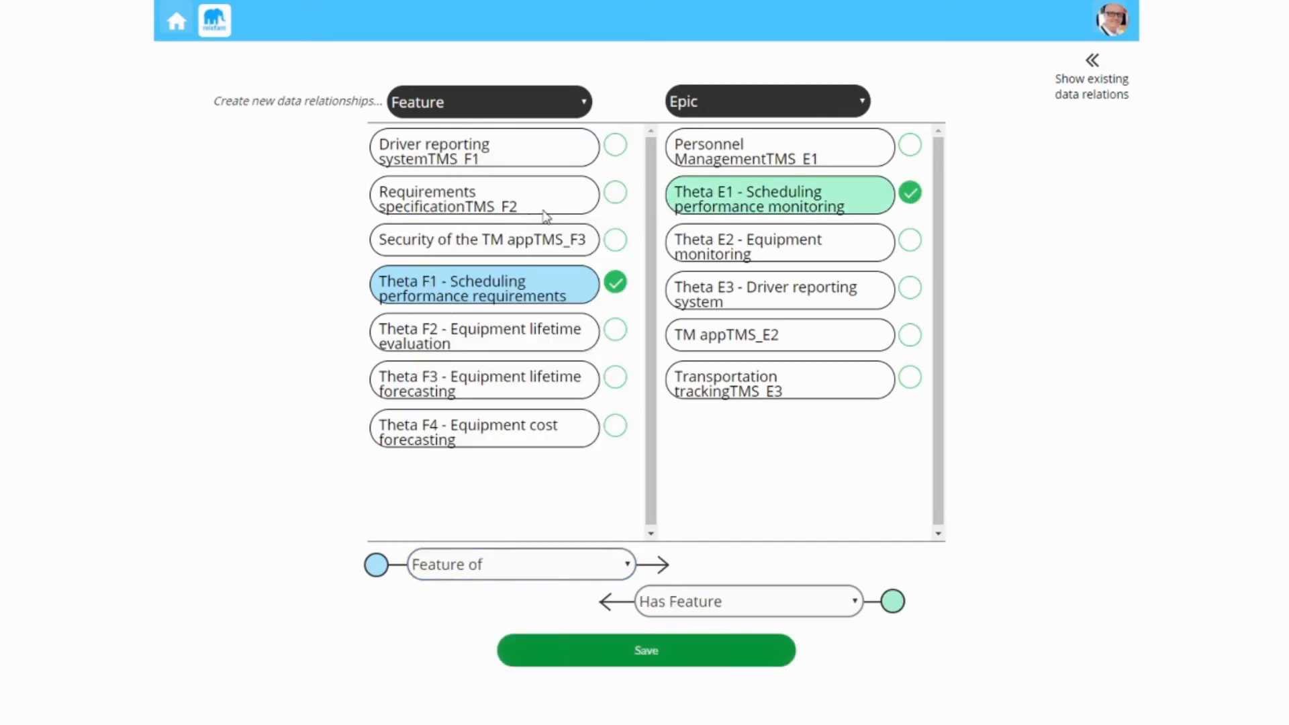
click(635, 660)
Set up a new relationship between the categories Feature and Epic, and select the Features Theta F2, Theta F3 and Theta F4
click(468, 114)
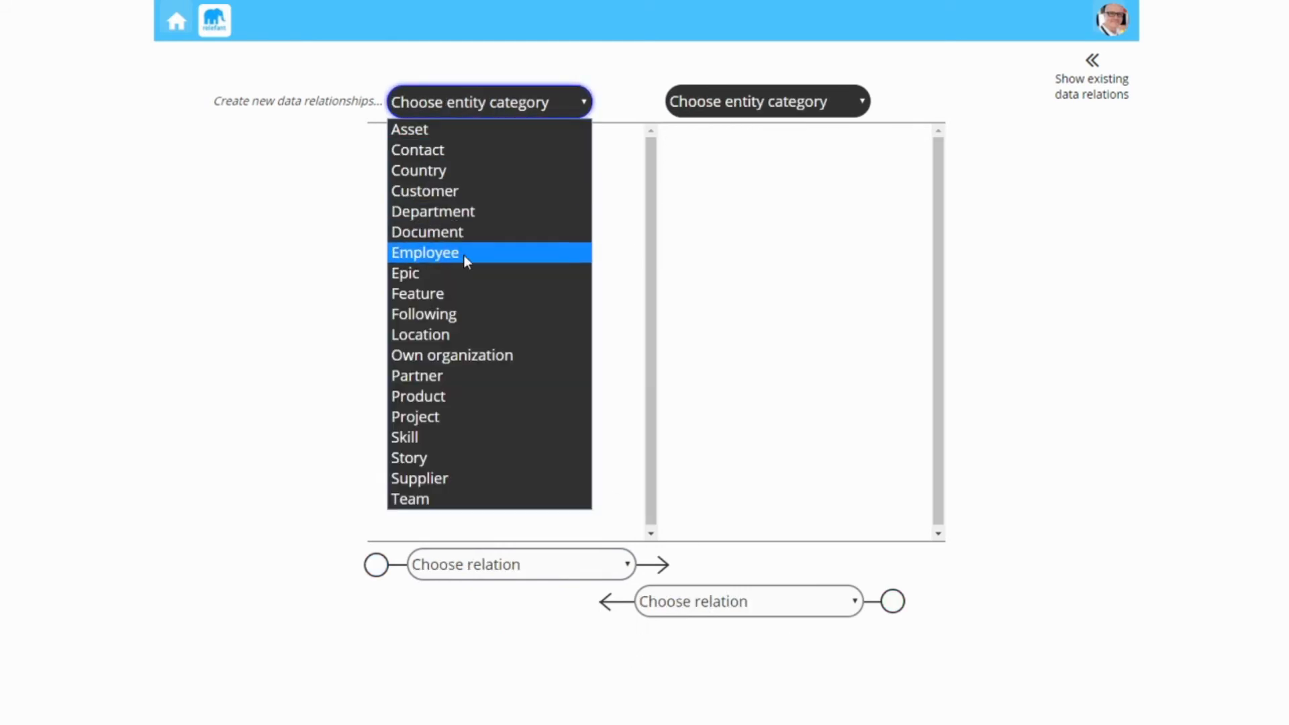
click(465, 291)
click(738, 102)
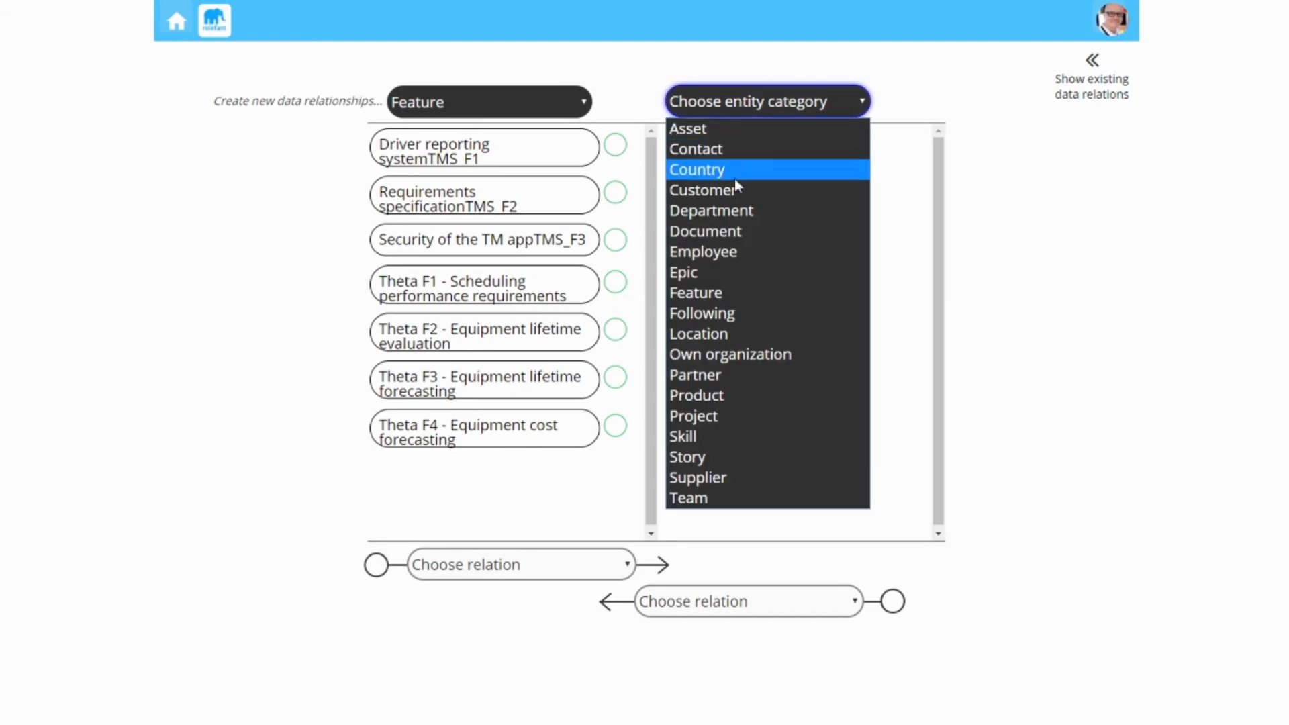
click(720, 272)
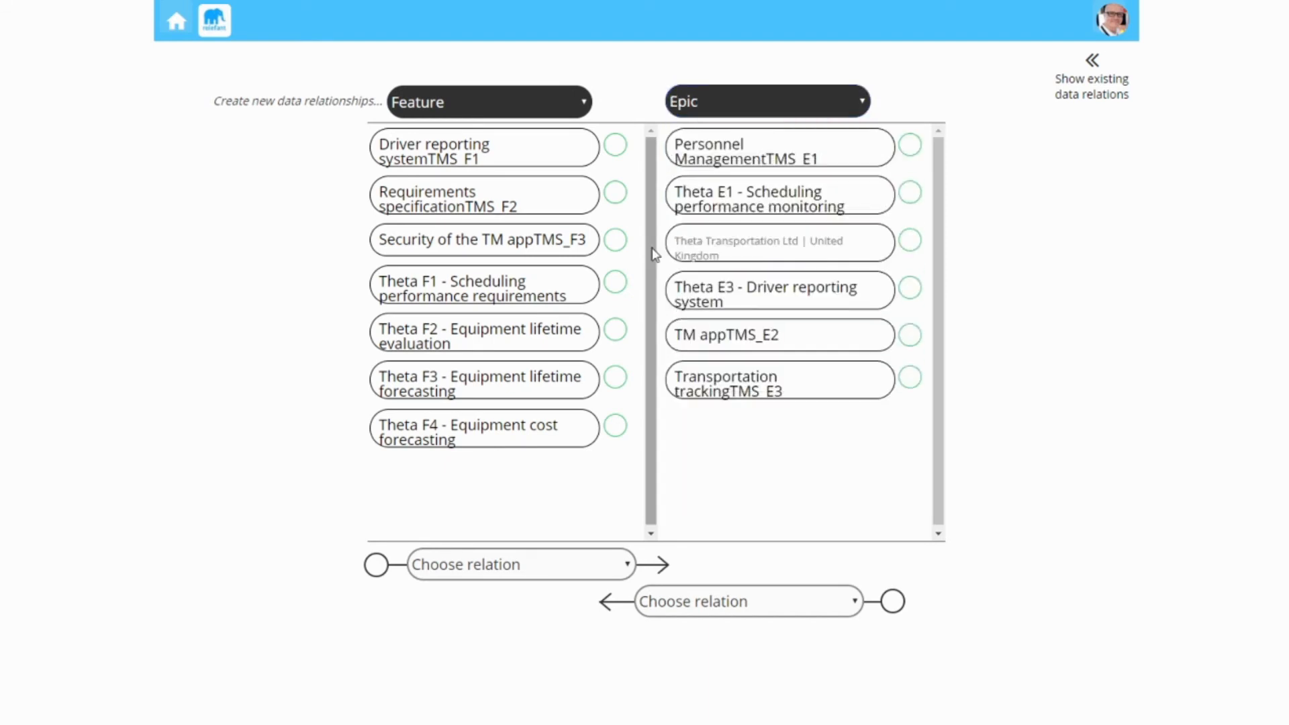
click(612, 335)
click(615, 378)
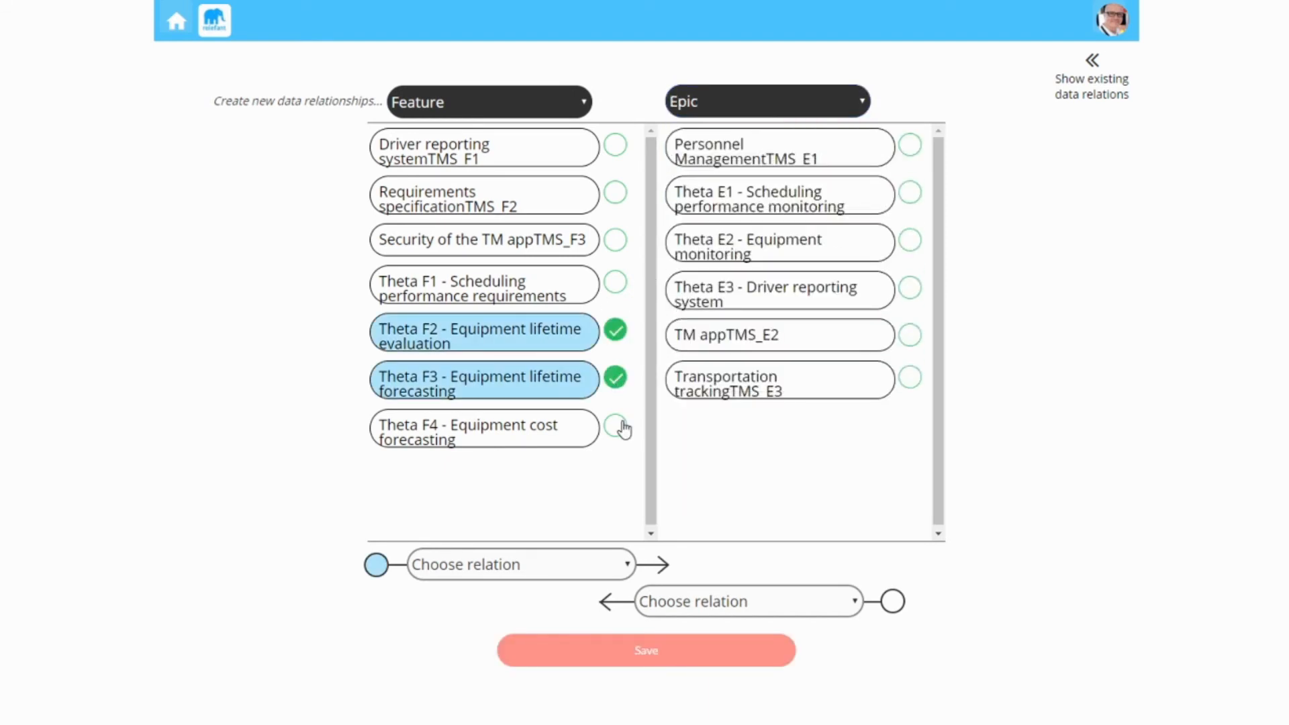
click(623, 429)
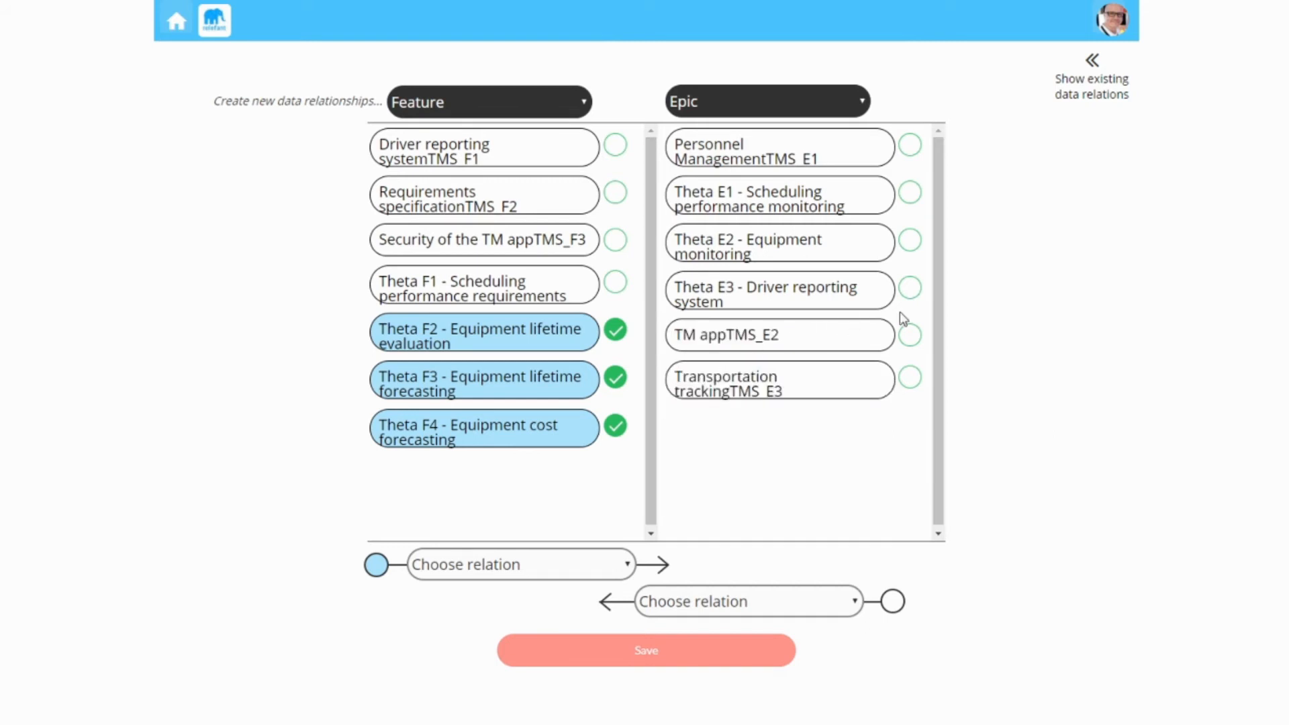
Relate the selected Features to the Epic Theta E2 - Equipment monitoring as "Feature of" and save
click(909, 241)
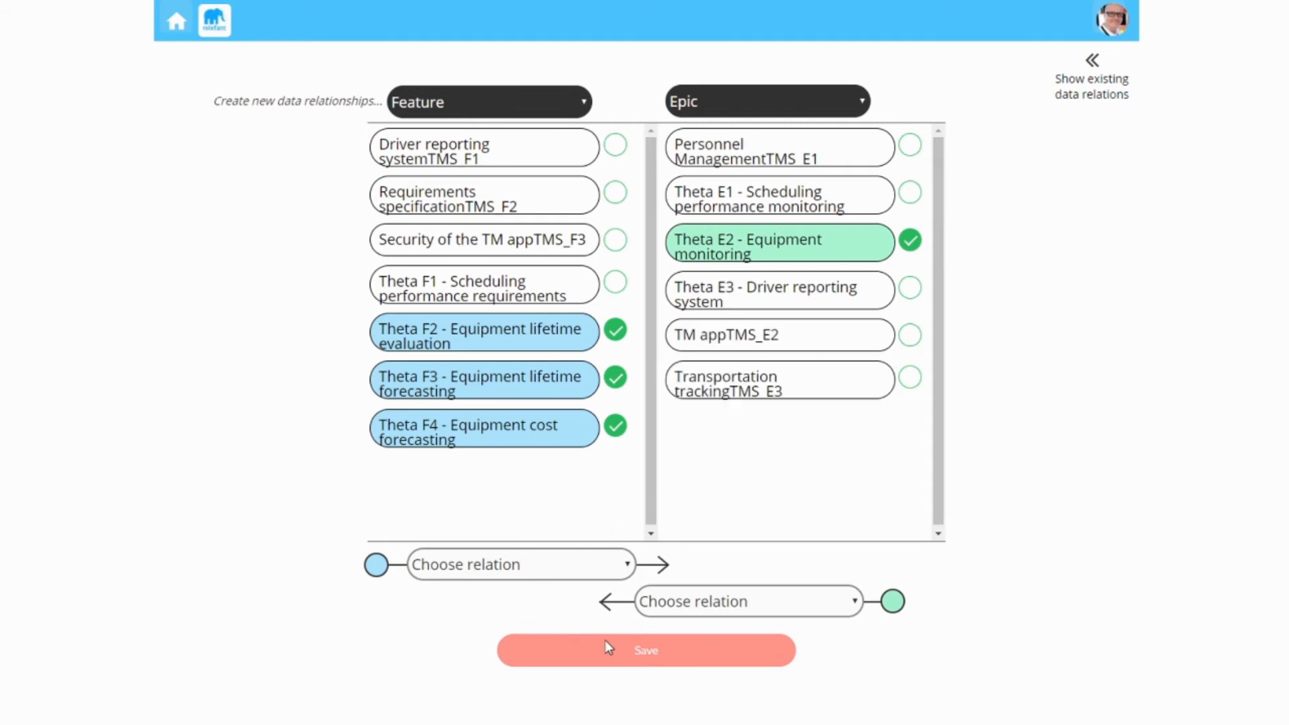
click(575, 569)
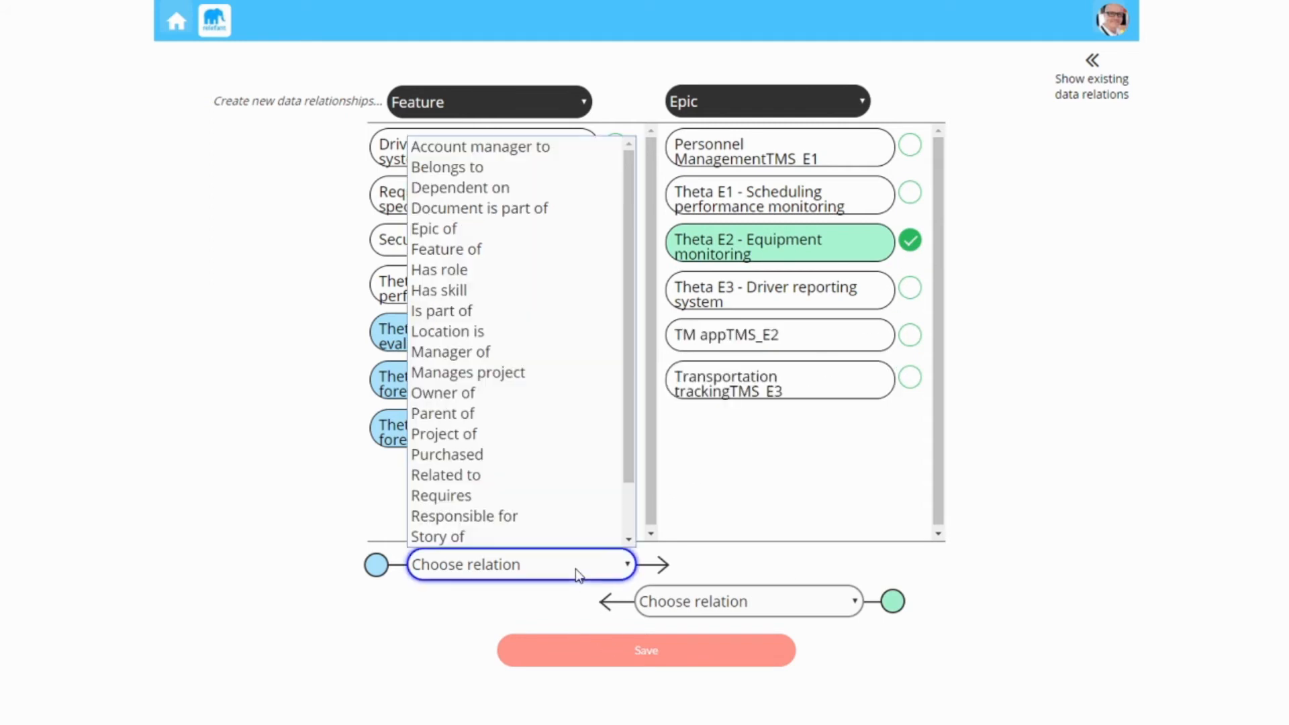
click(475, 255)
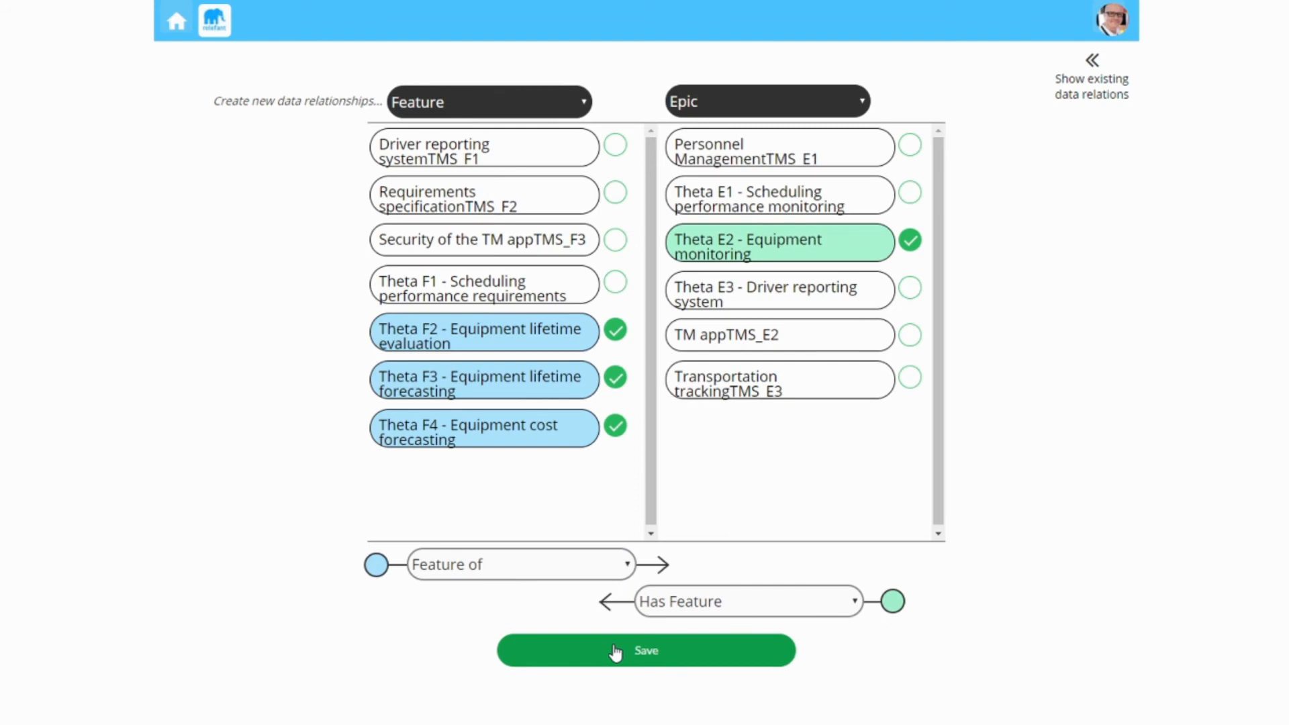
click(615, 652)
Start a new relationship from the Story category and select Theta S4 - Forecasting tool and Theta S4 - Forecasting interface
click(537, 102)
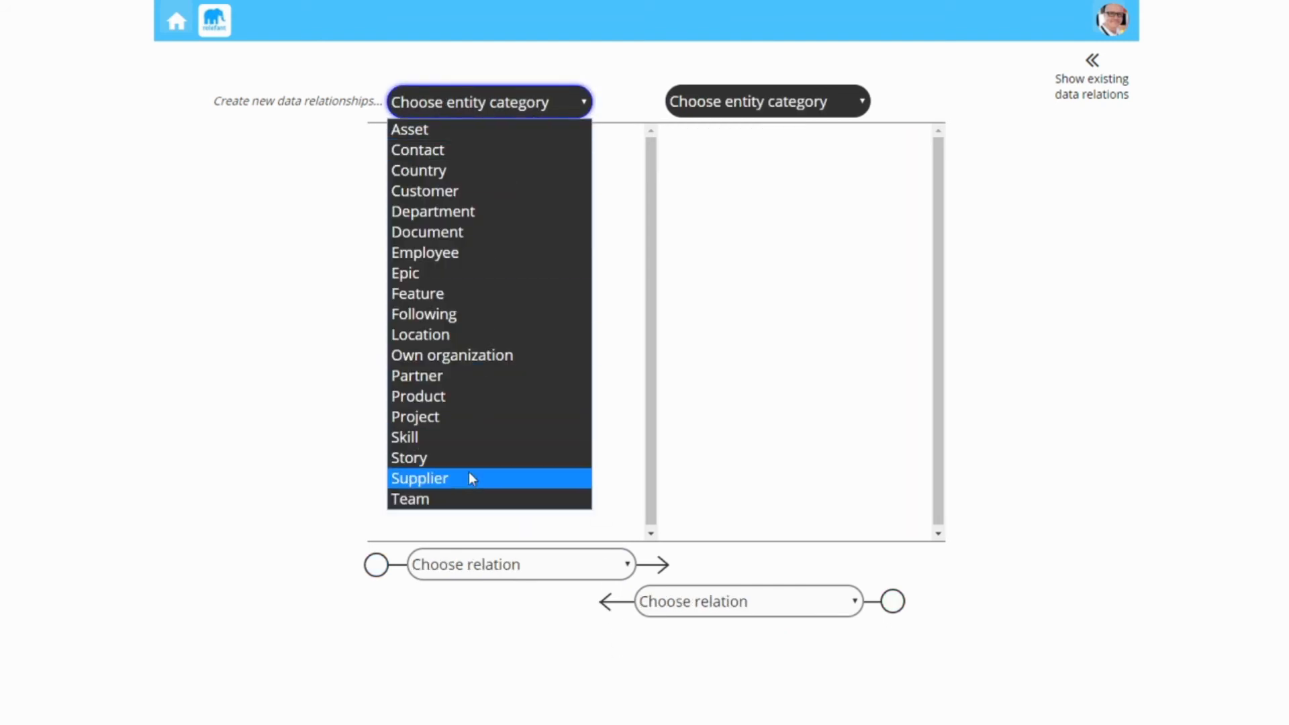
click(462, 456)
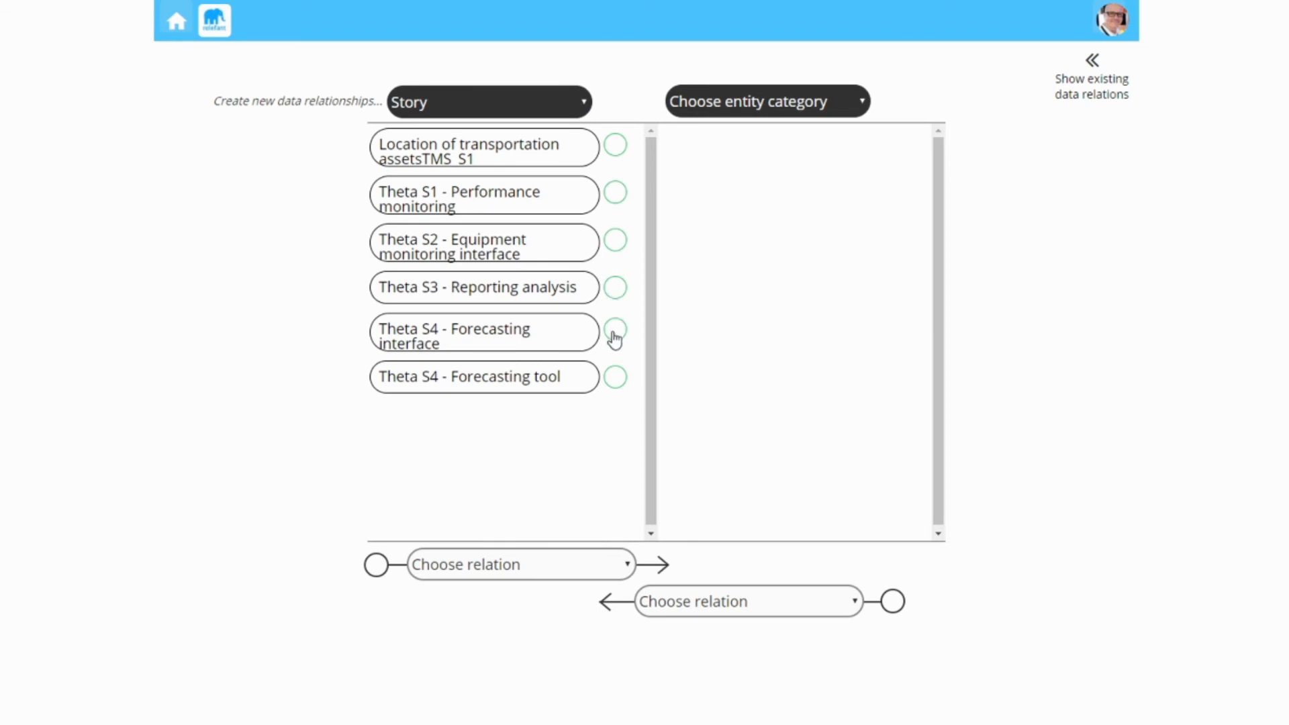
click(614, 378)
click(614, 331)
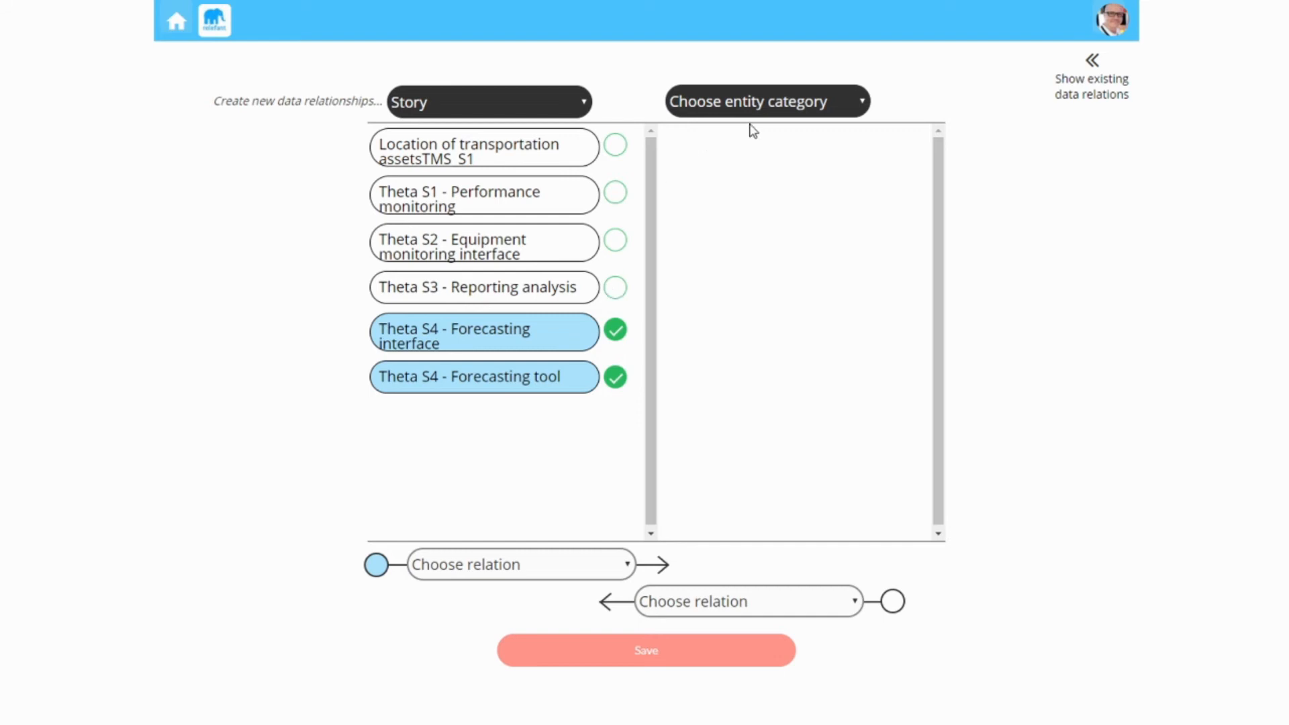
Choose the Features Theta F4 - Equipment cost forecasting and Theta F3 - Equipment lifetime forecasting as targets, and add the Story Theta S3 - Reporting analysis
click(755, 99)
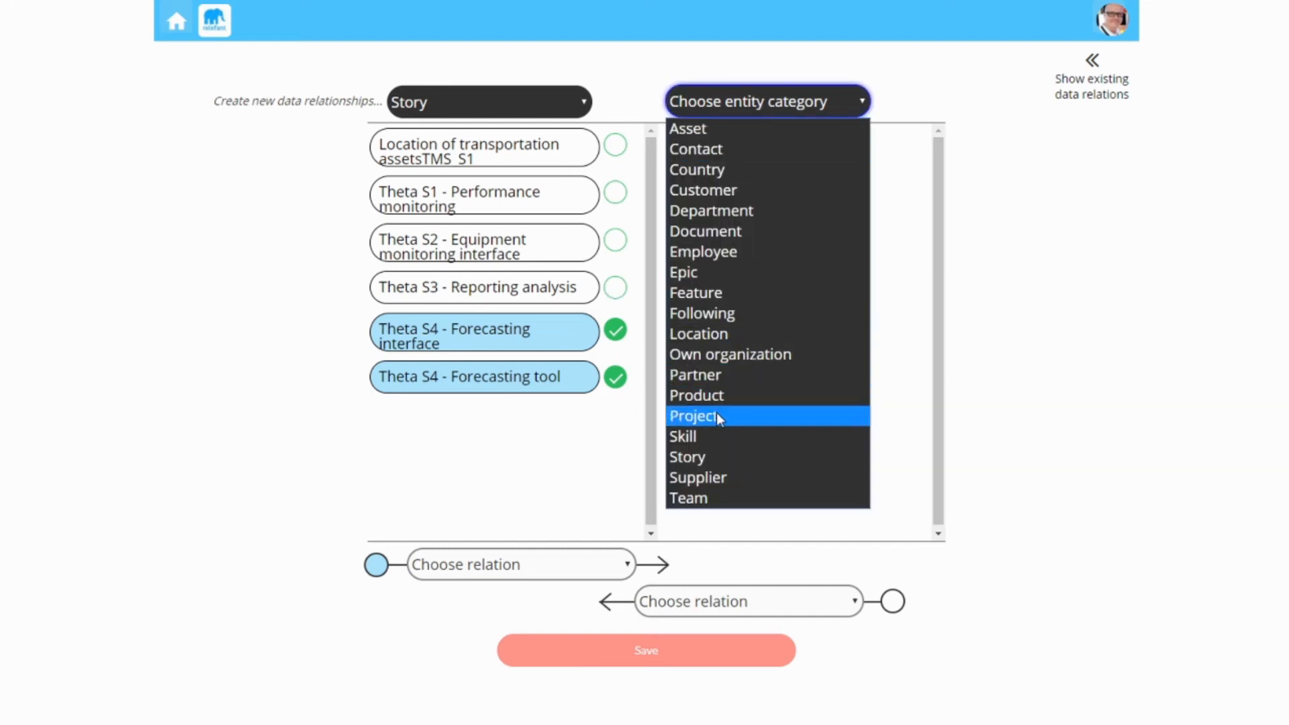
click(715, 292)
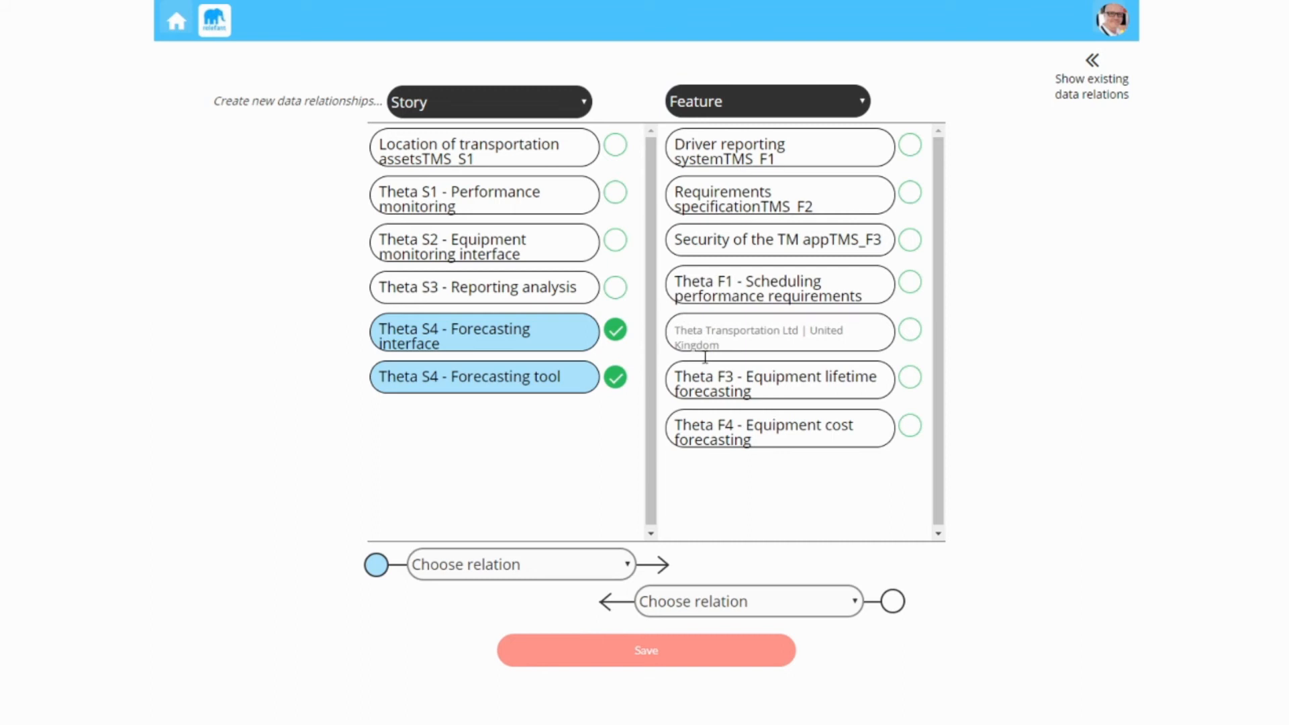
click(910, 427)
click(615, 290)
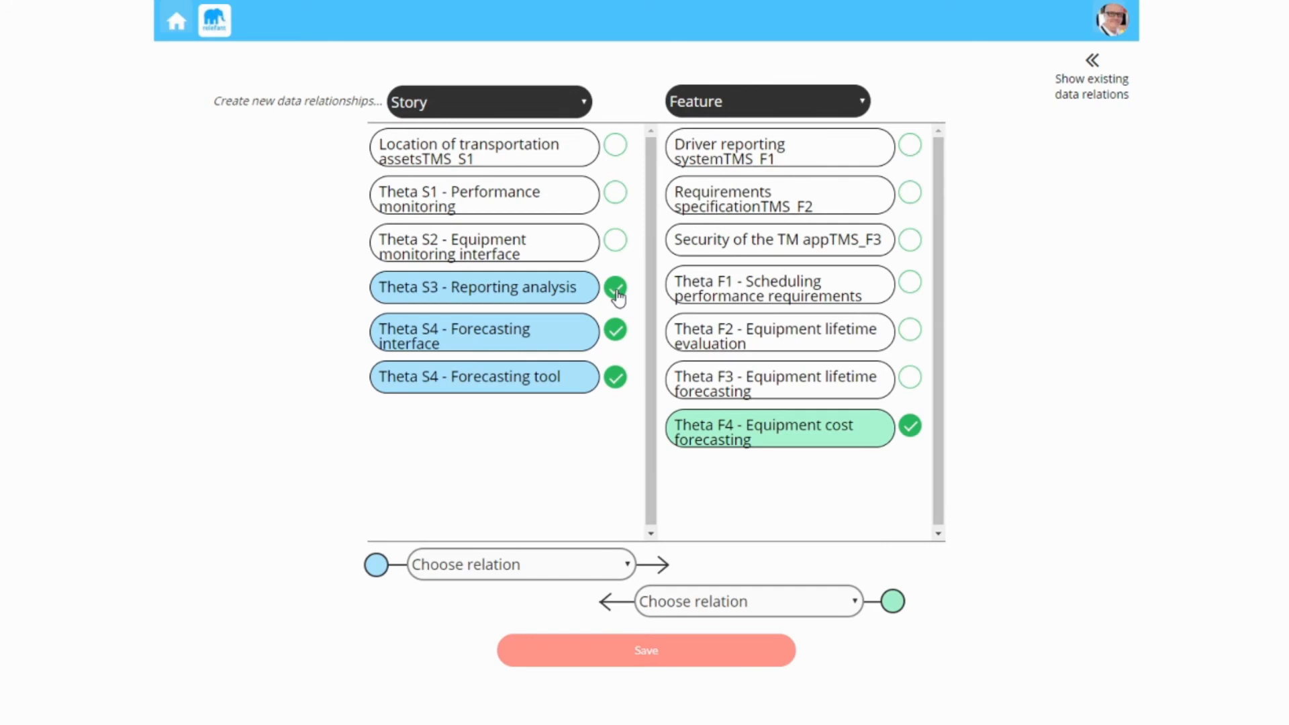
click(912, 382)
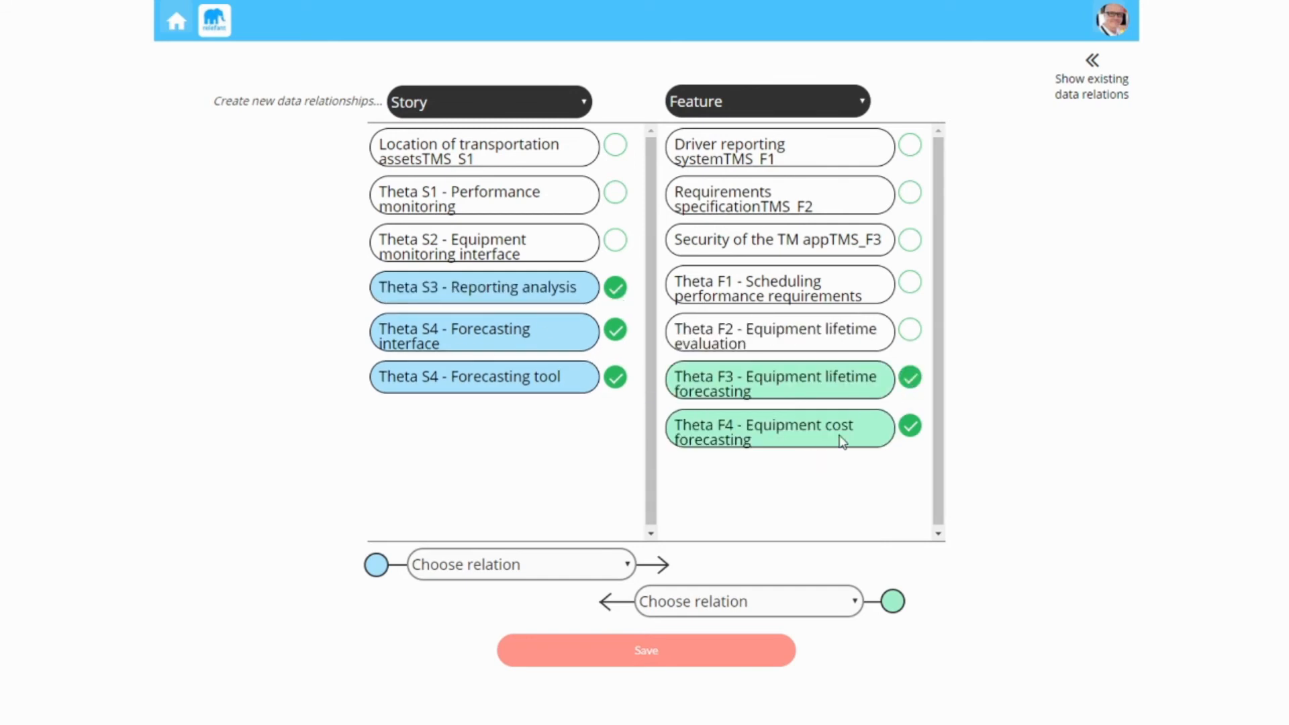
Relate the selected Stories to the selected Features as "Story of" and save
click(524, 572)
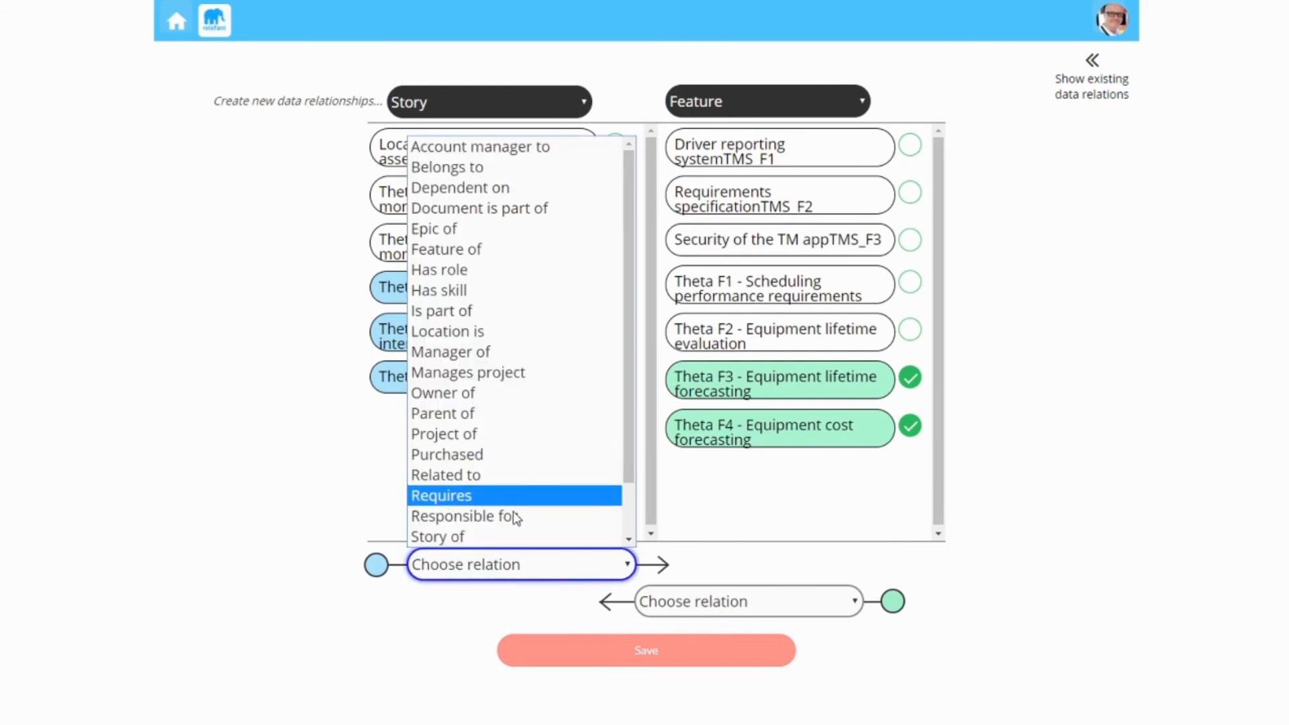
click(516, 537)
click(648, 652)
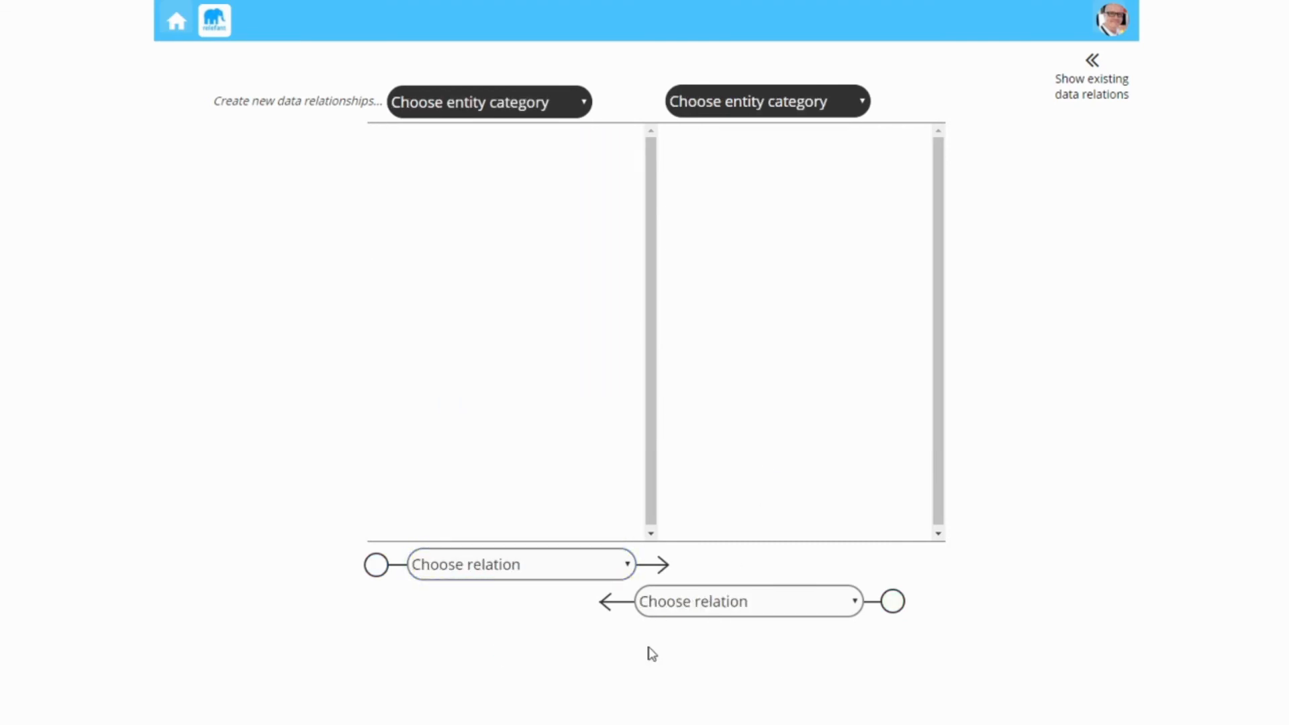
Start a new data relationship between the Customer and Country categories and select the customer Theta Transportation Ltd
click(178, 23)
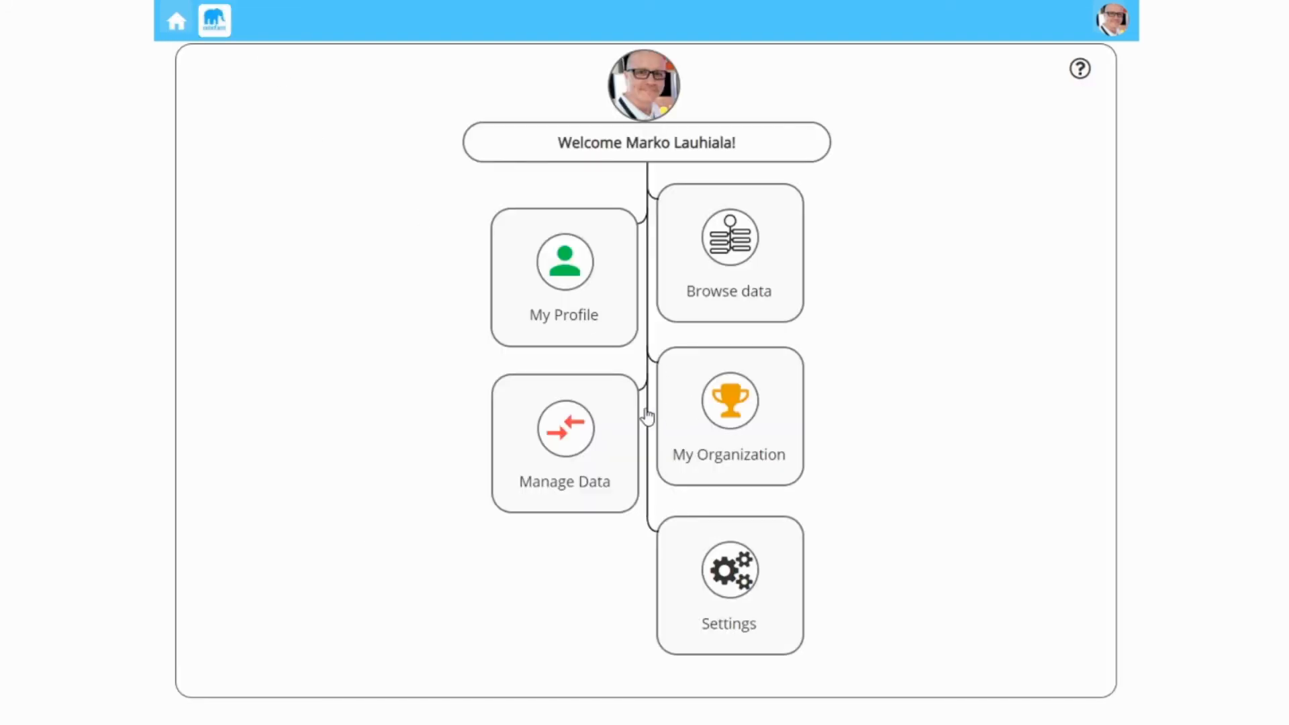
click(631, 348)
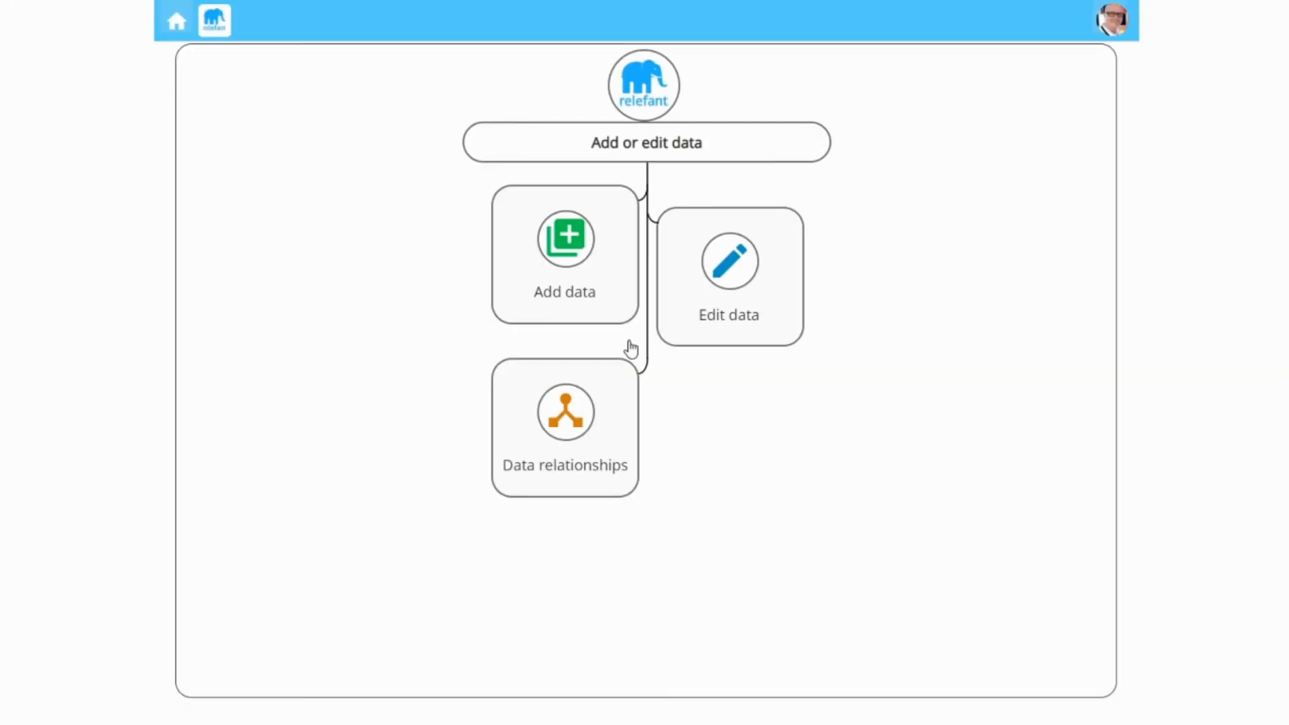
click(566, 400)
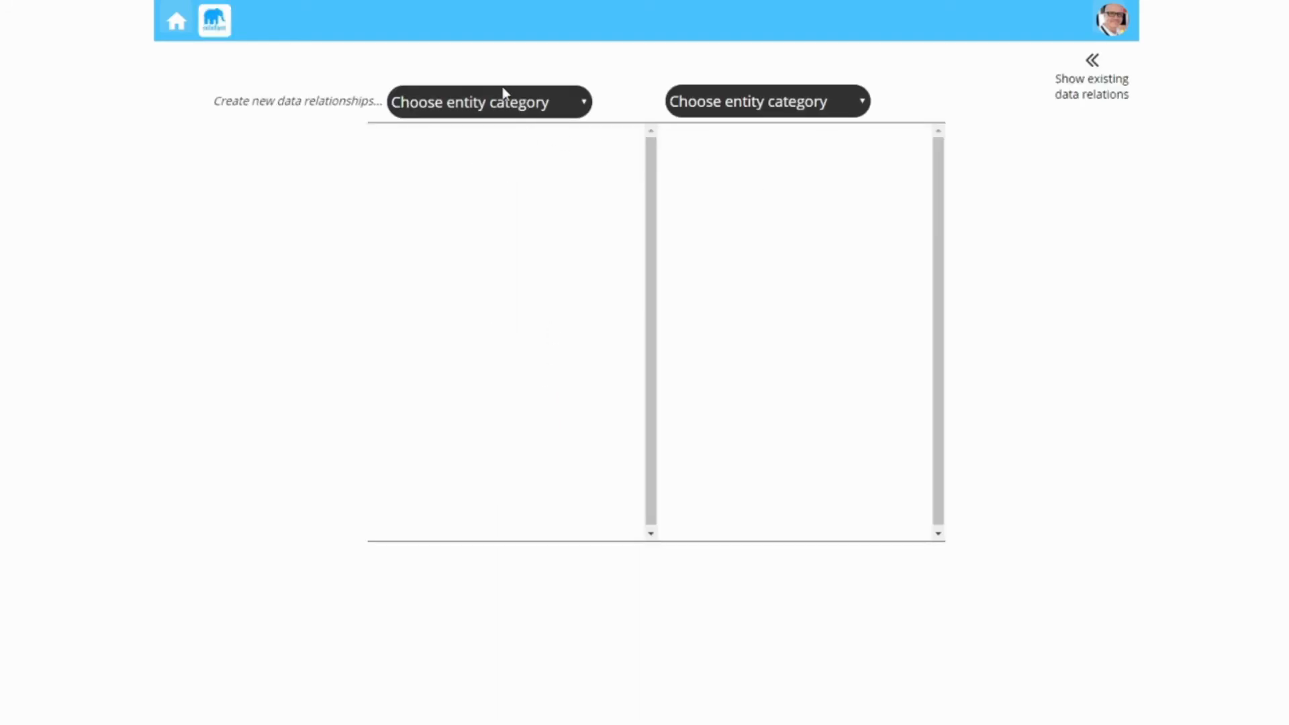
click(509, 102)
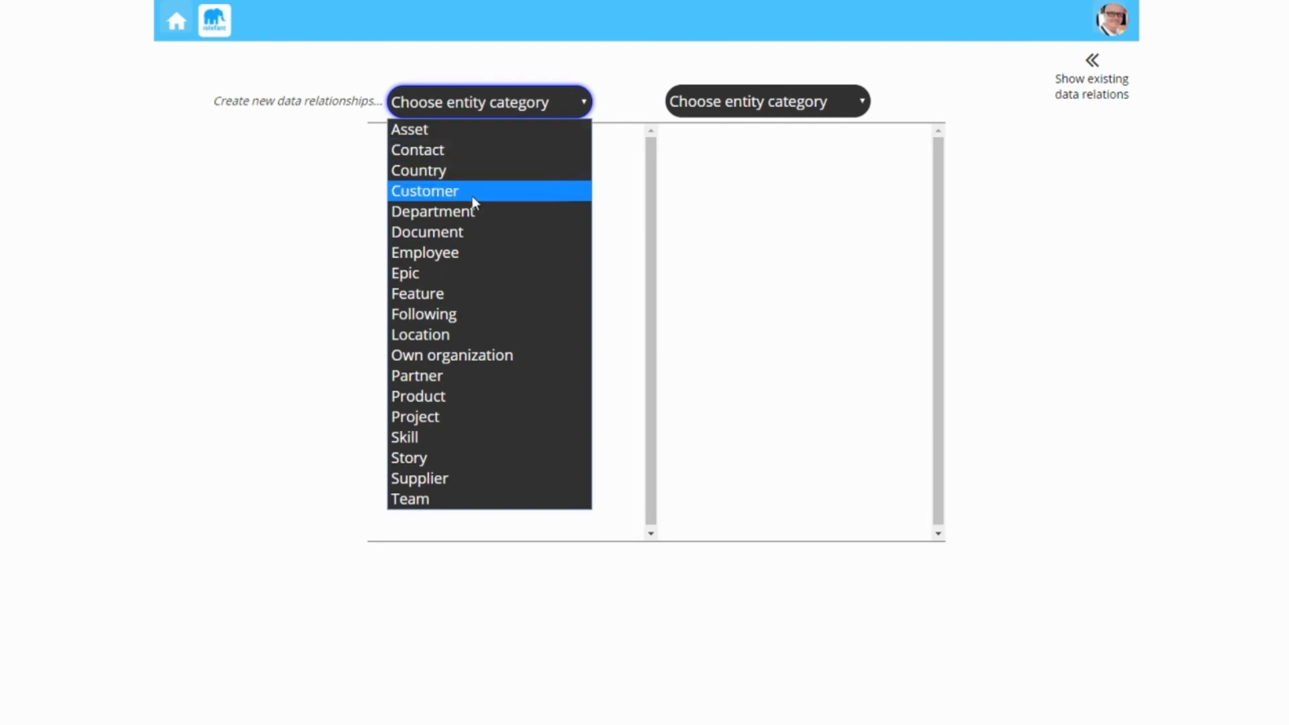
click(421, 192)
click(802, 102)
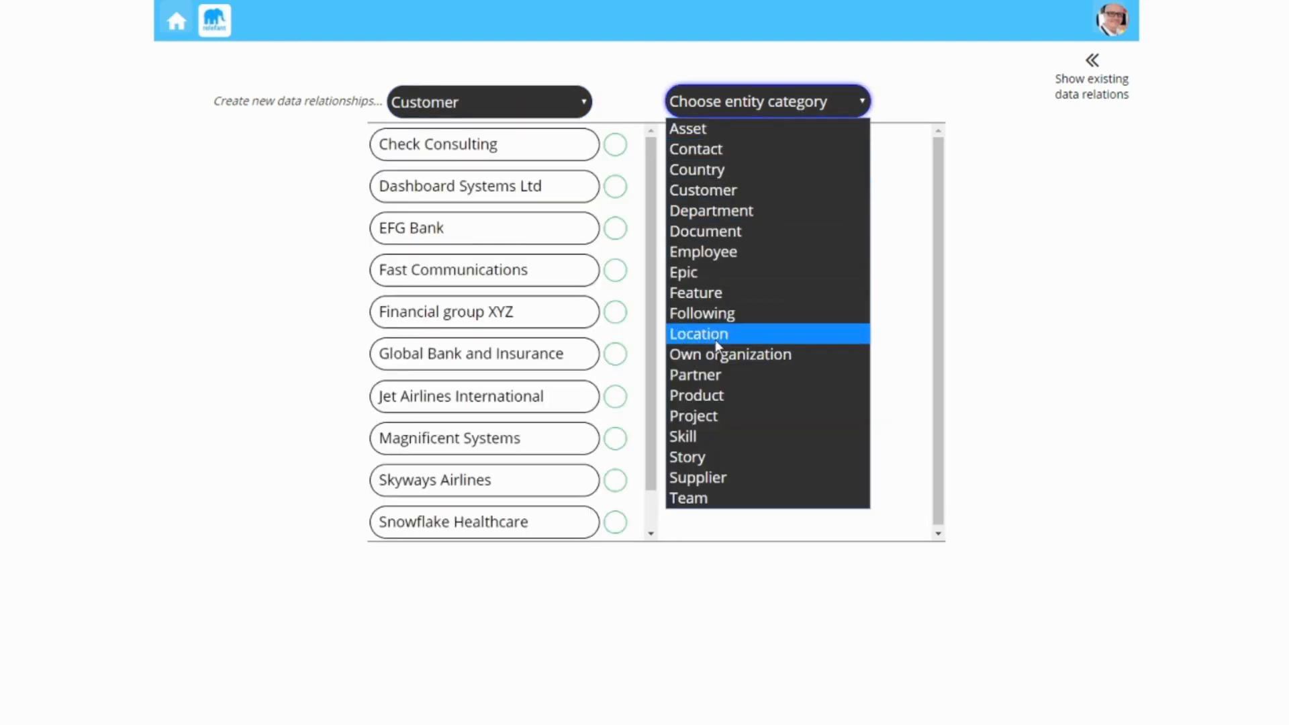
click(698, 176)
scroll(591, 390, down, 1)
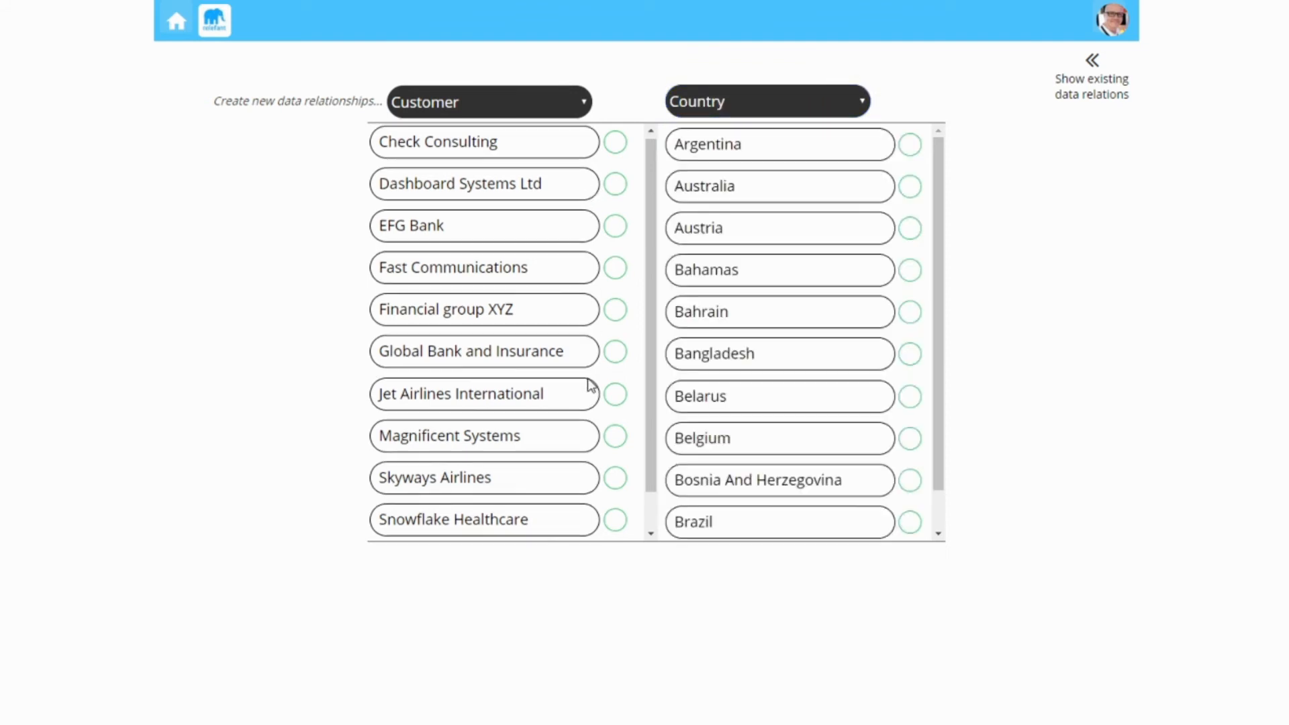
scroll(594, 413, down, 2)
click(613, 437)
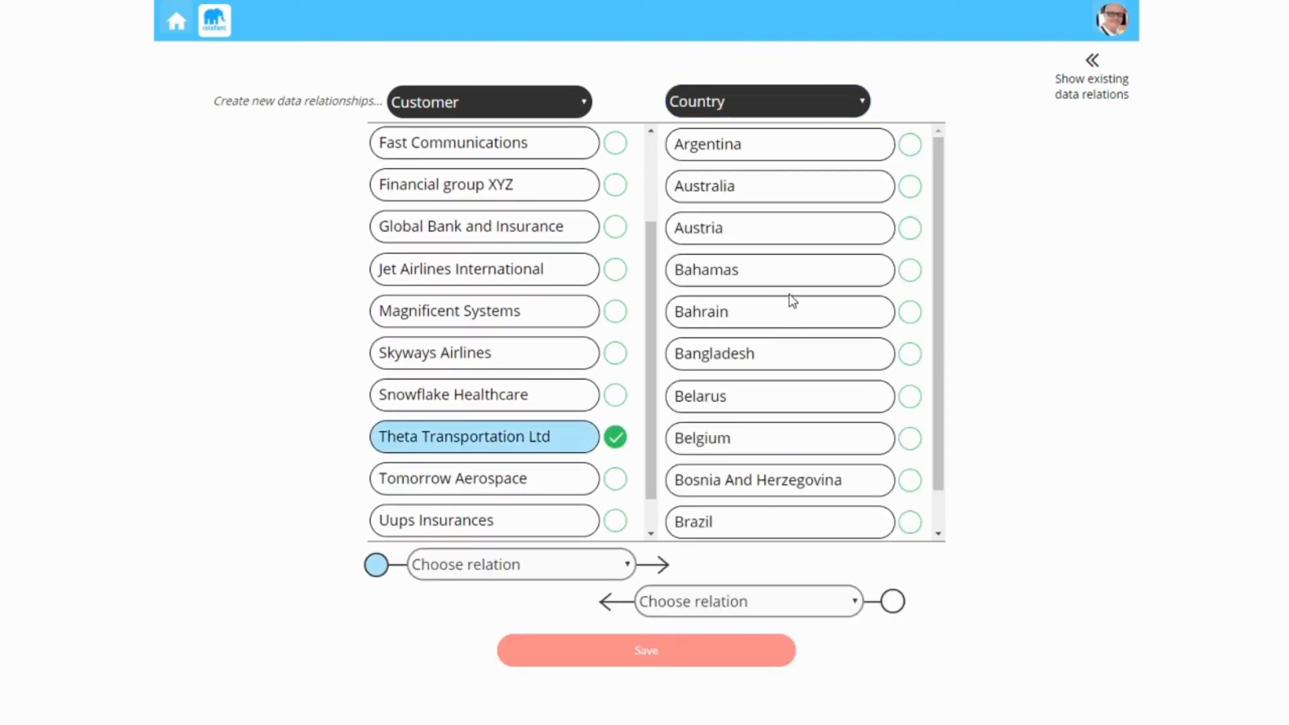
Select Netherlands as a country for the Theta Transportation Ltd relationship
scroll(792, 300, down, 1)
scroll(792, 300, up, 1)
scroll(792, 300, down, 3)
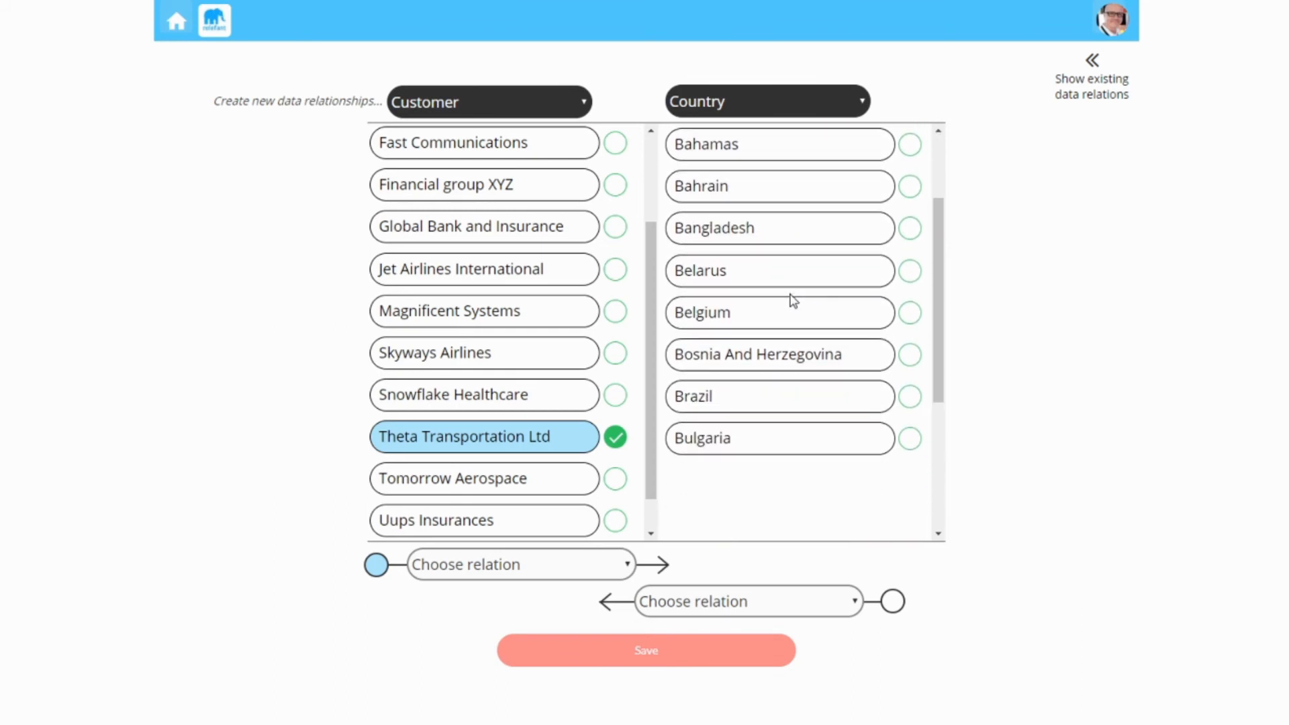
scroll(793, 300, down, 1)
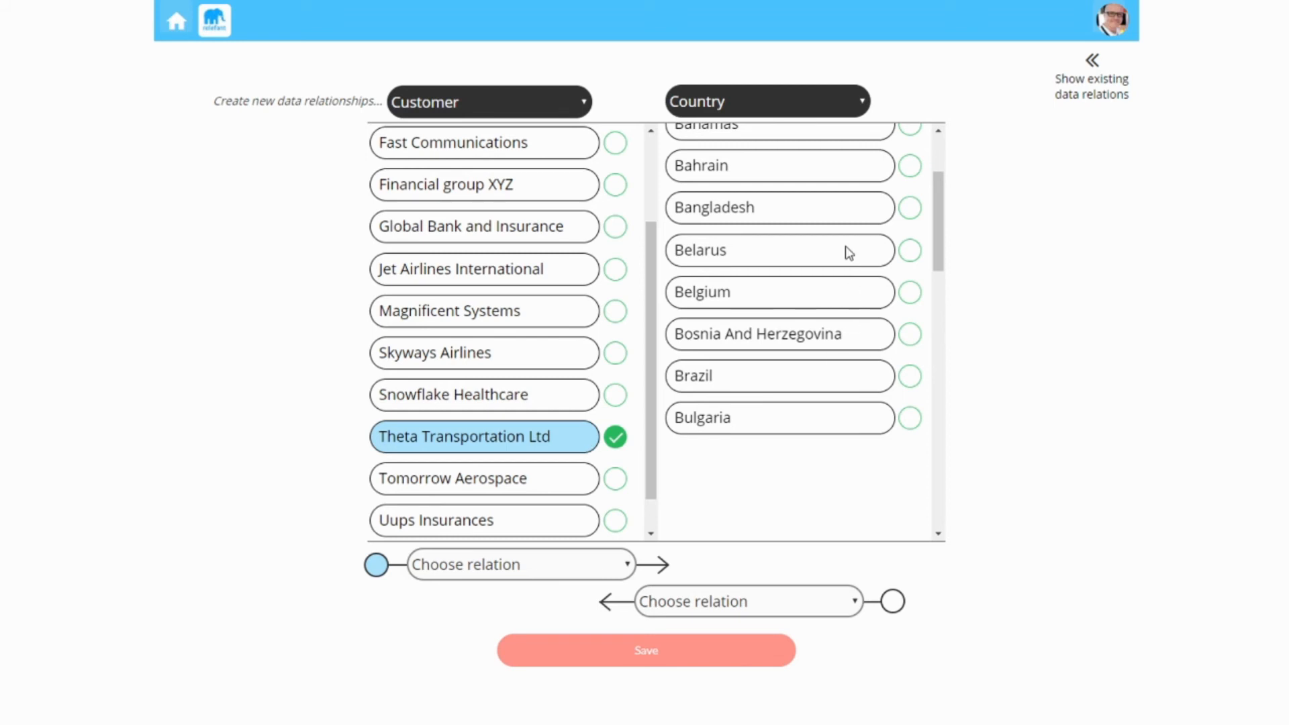
scroll(811, 201, up, 2)
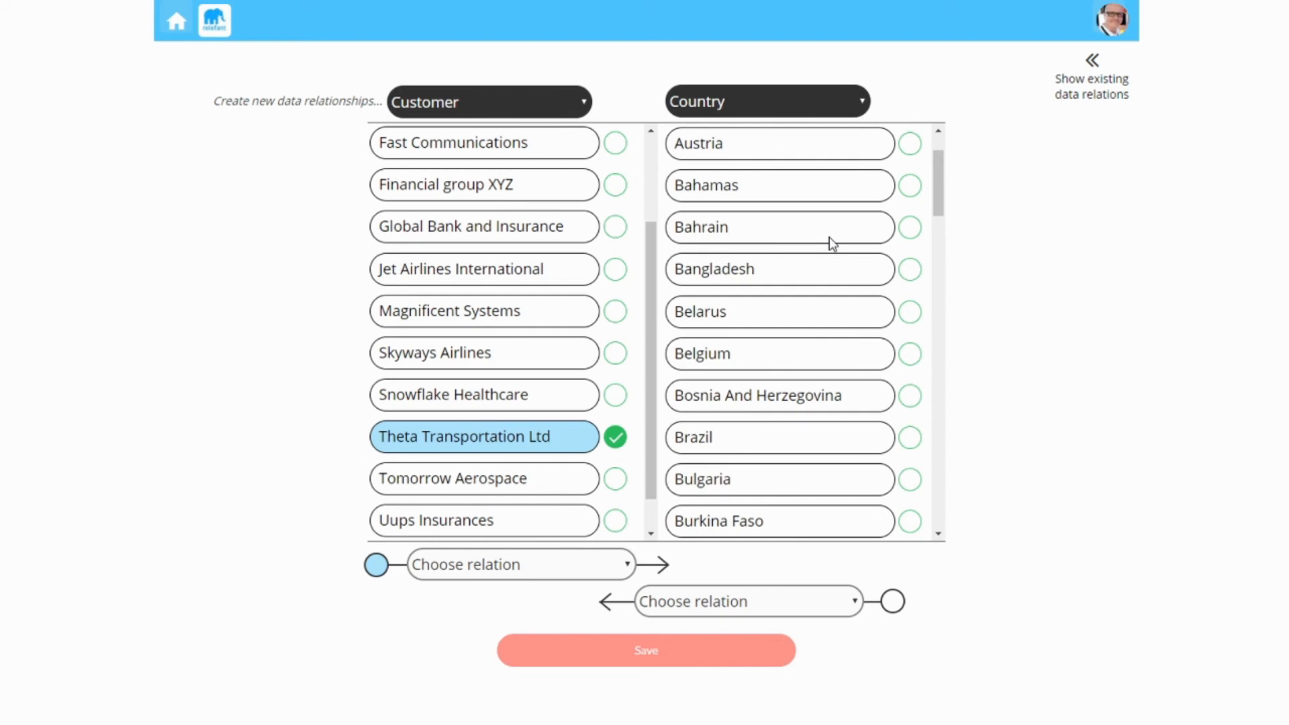
scroll(828, 237, down, 5)
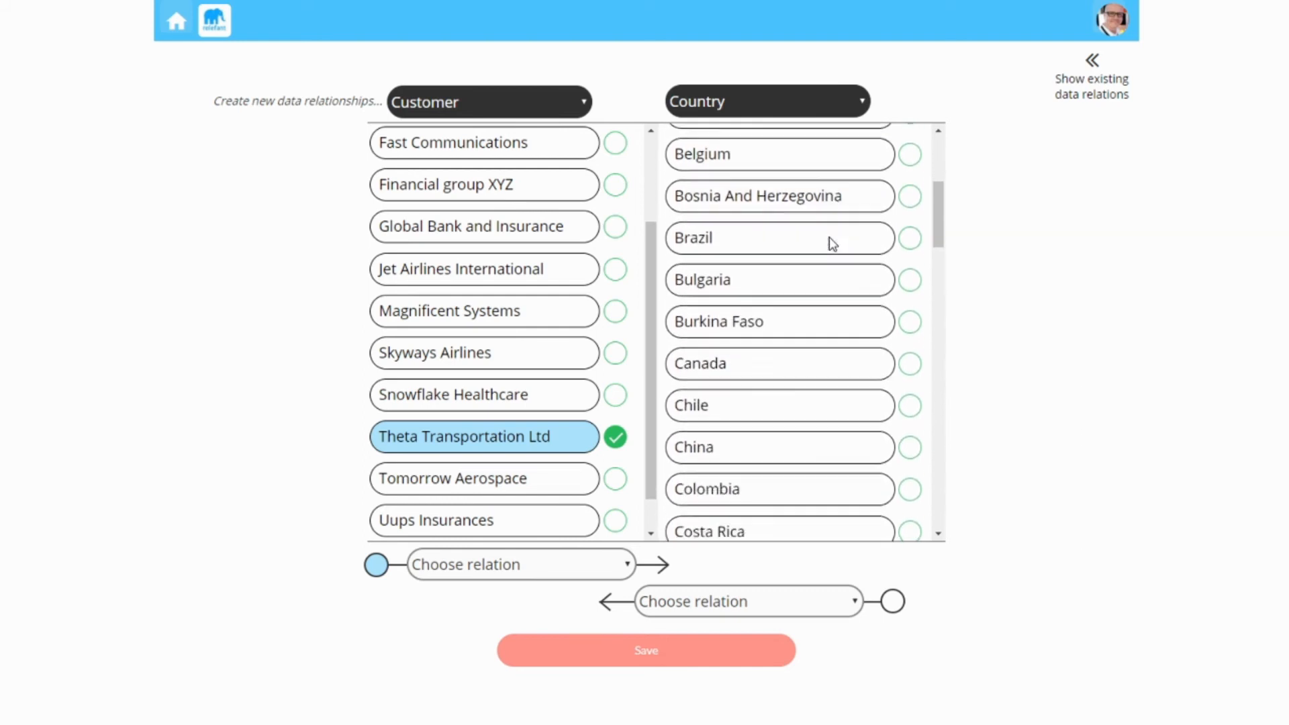
scroll(829, 238, down, 10)
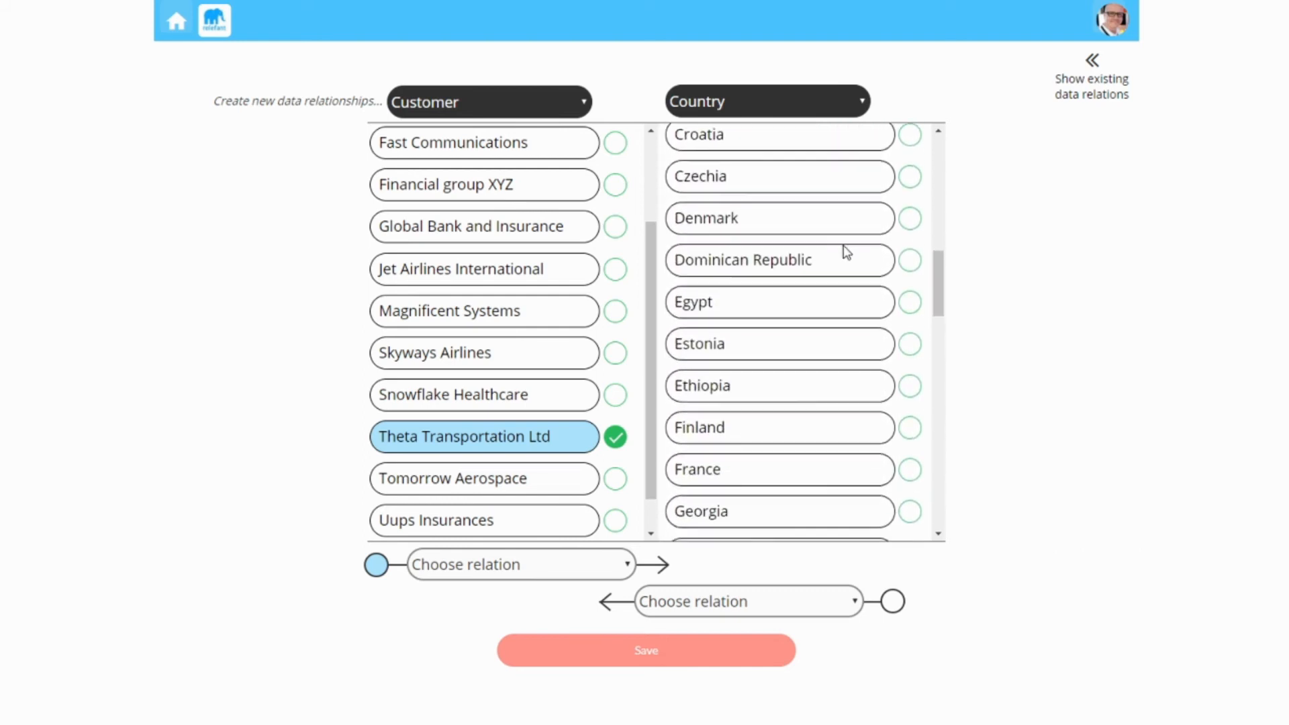
scroll(852, 262, down, 4)
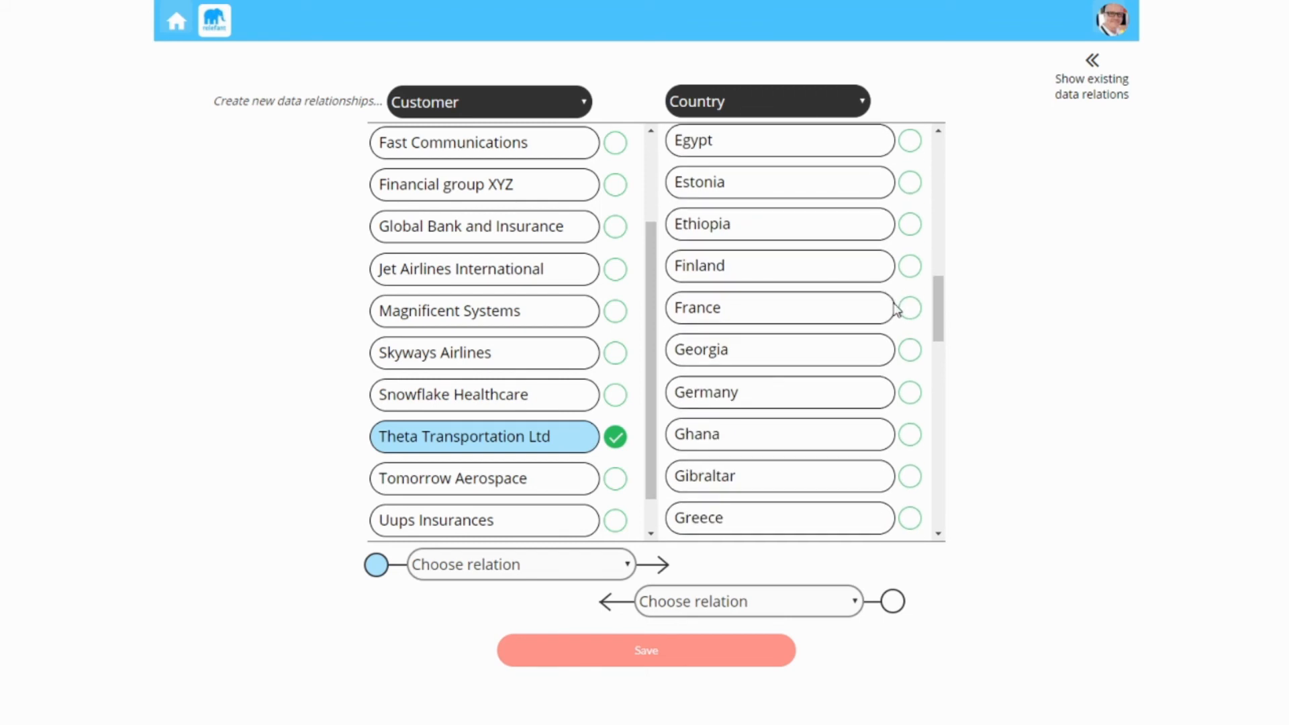
scroll(897, 309, down, 15)
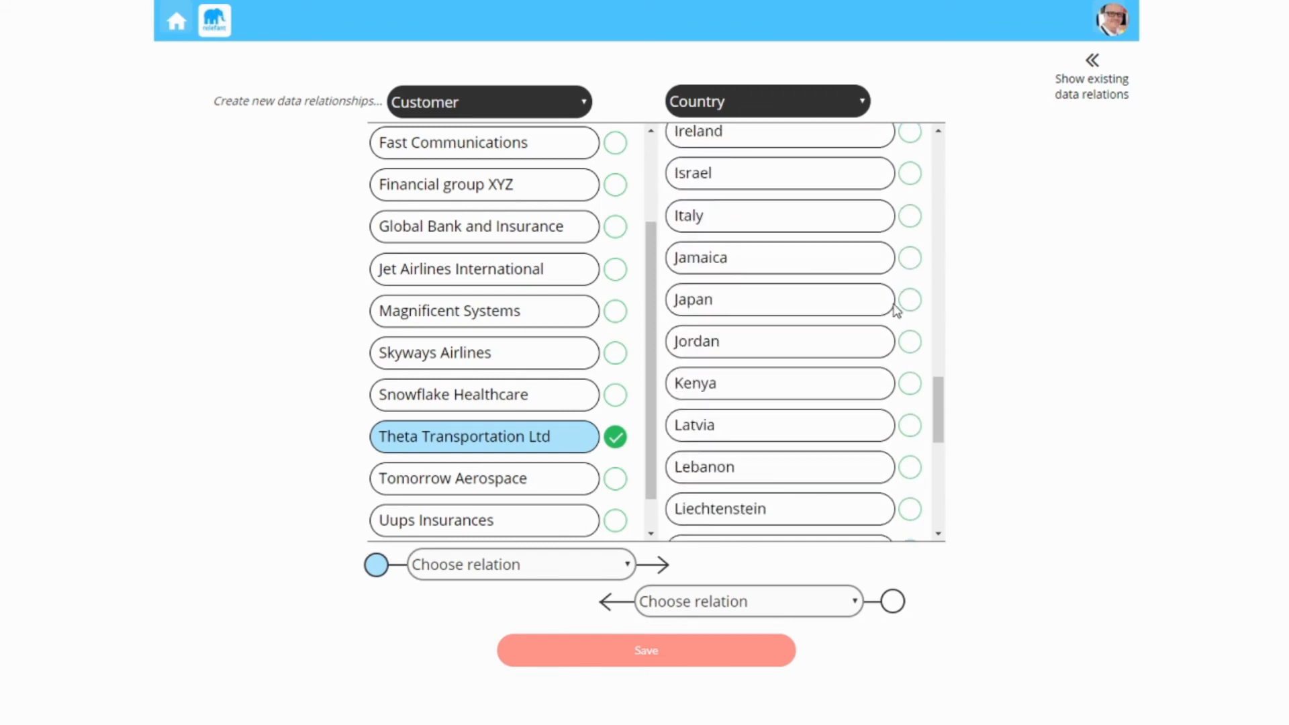
scroll(897, 309, down, 14)
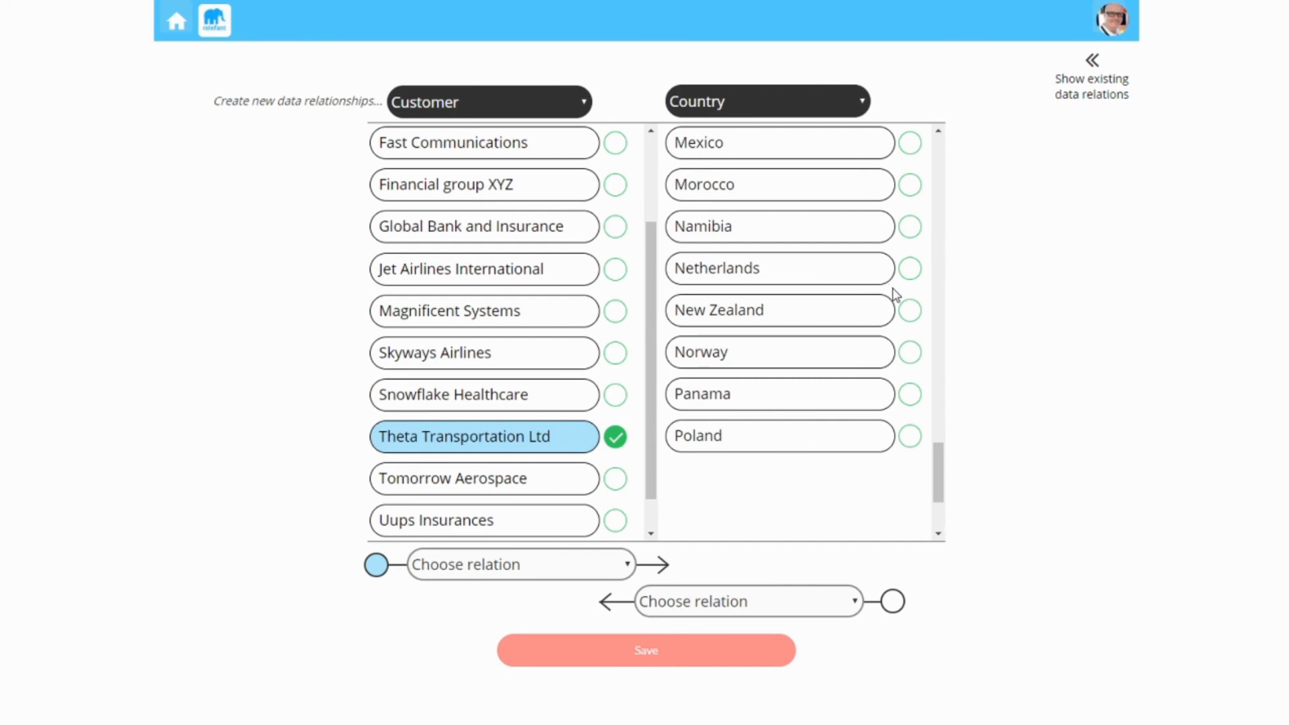
click(910, 269)
Add Ireland, Germany and United Kingdom to the selected countries
scroll(777, 279, up, 10)
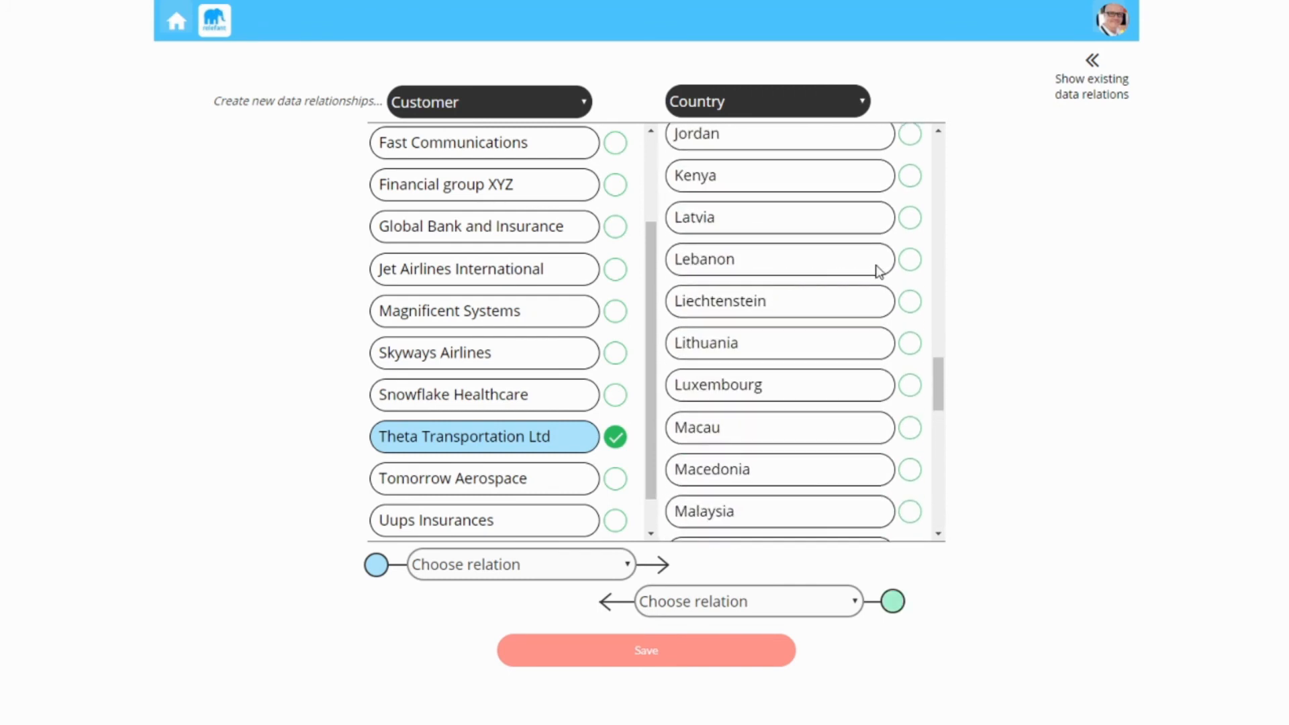
scroll(892, 300, up, 10)
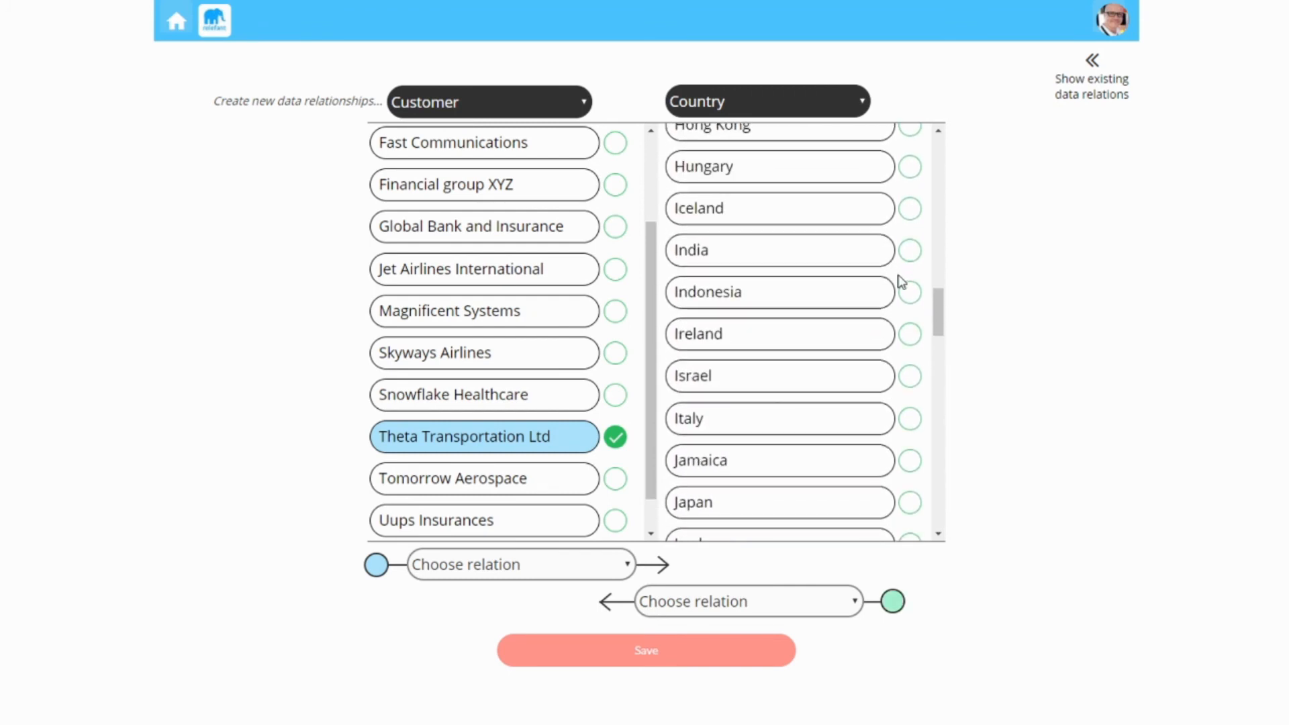
click(910, 334)
scroll(900, 309, up, 2)
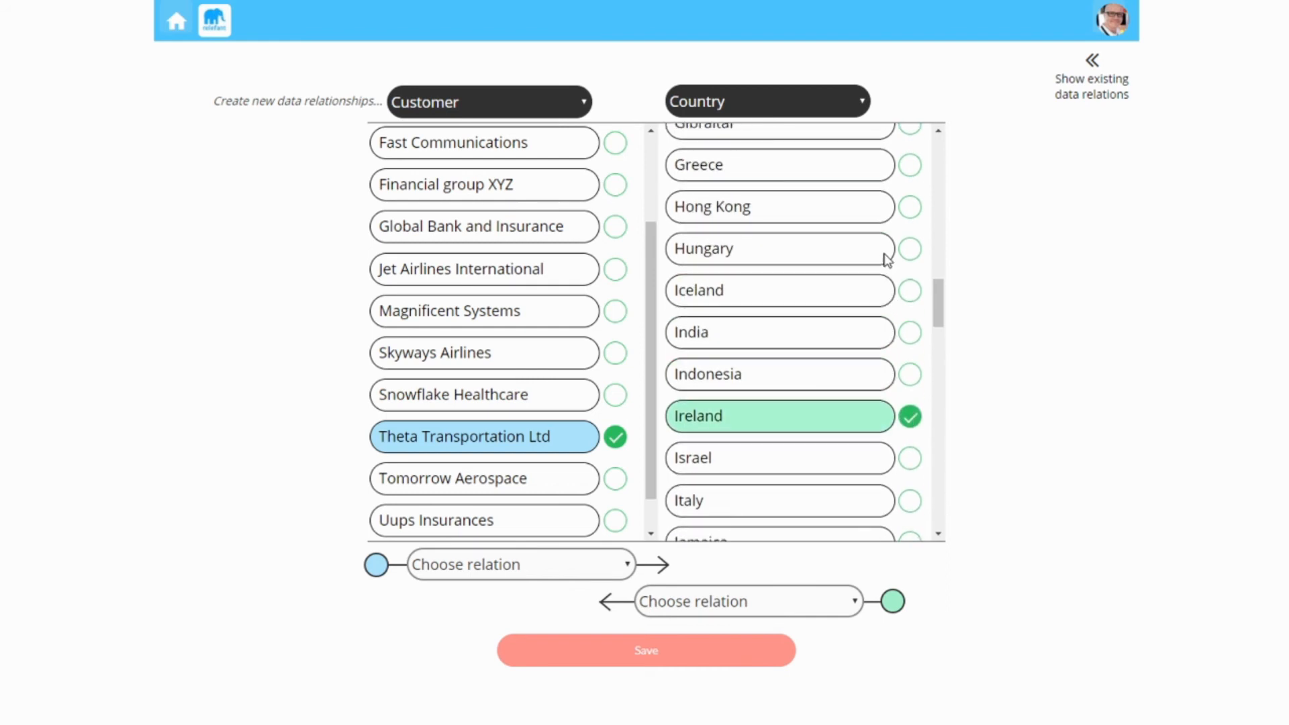
scroll(868, 250, up, 5)
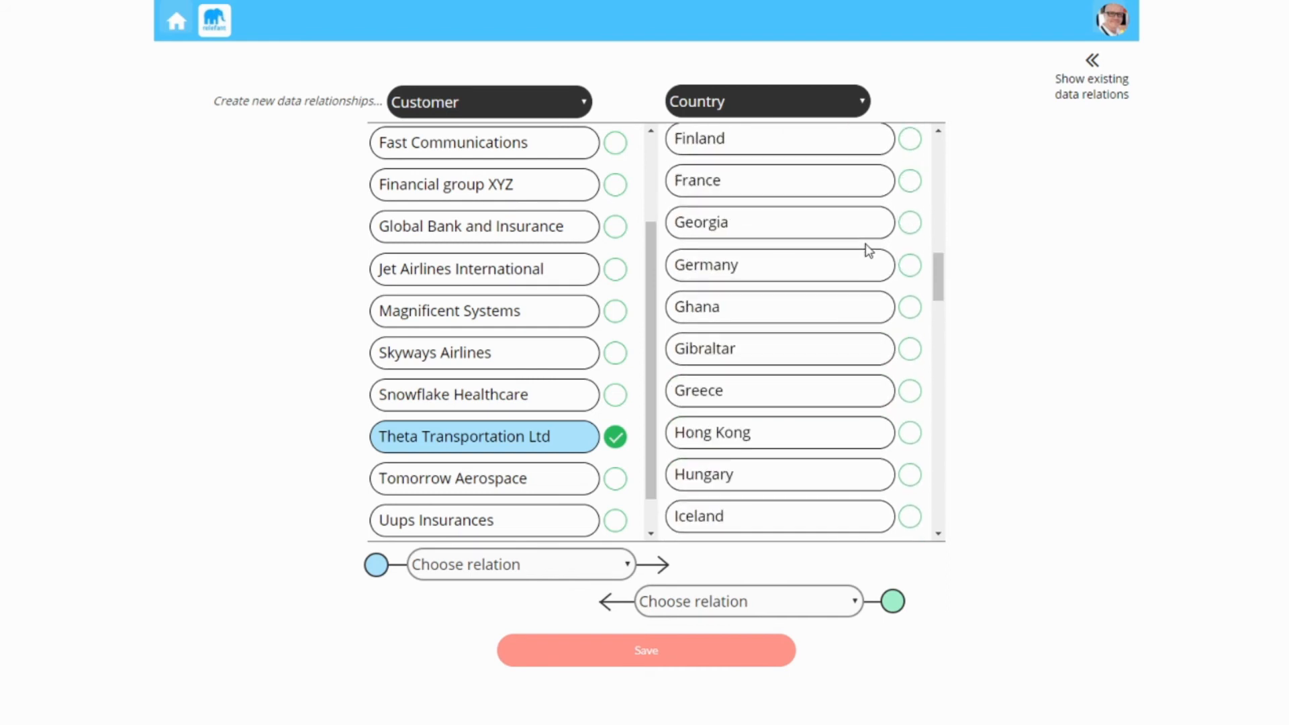
scroll(834, 354, down, 20)
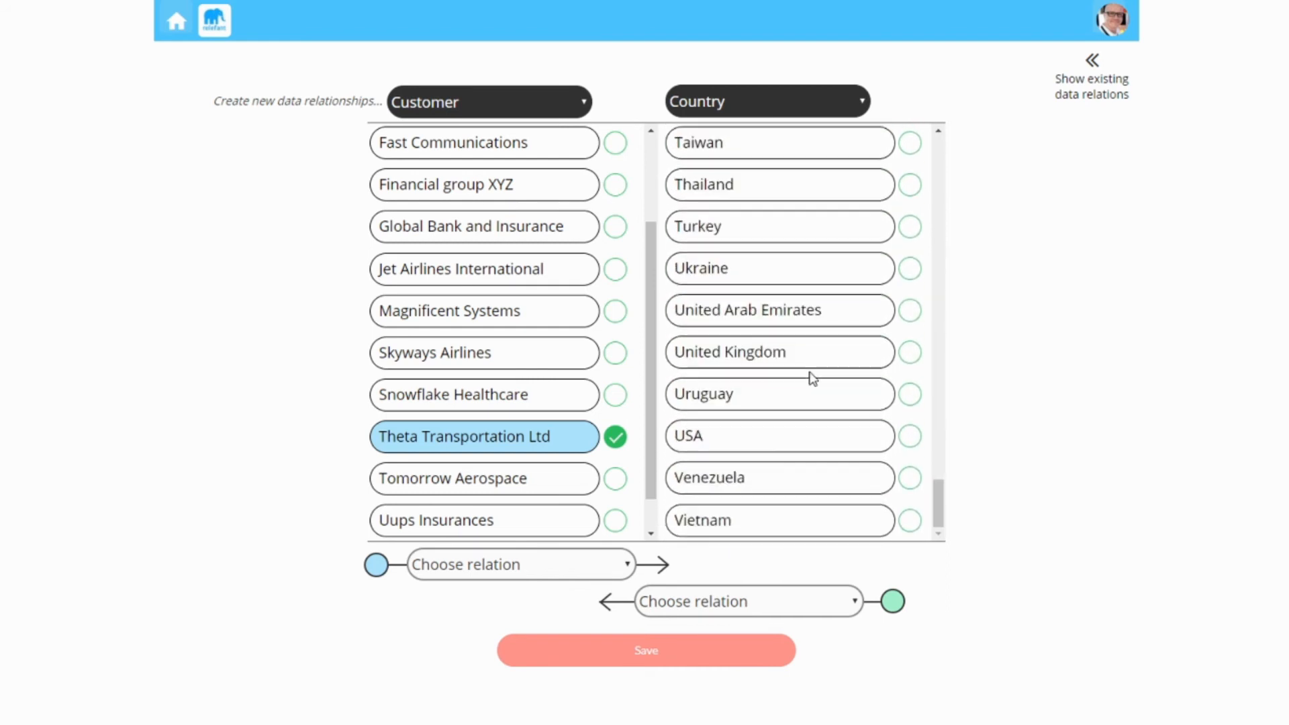
click(909, 353)
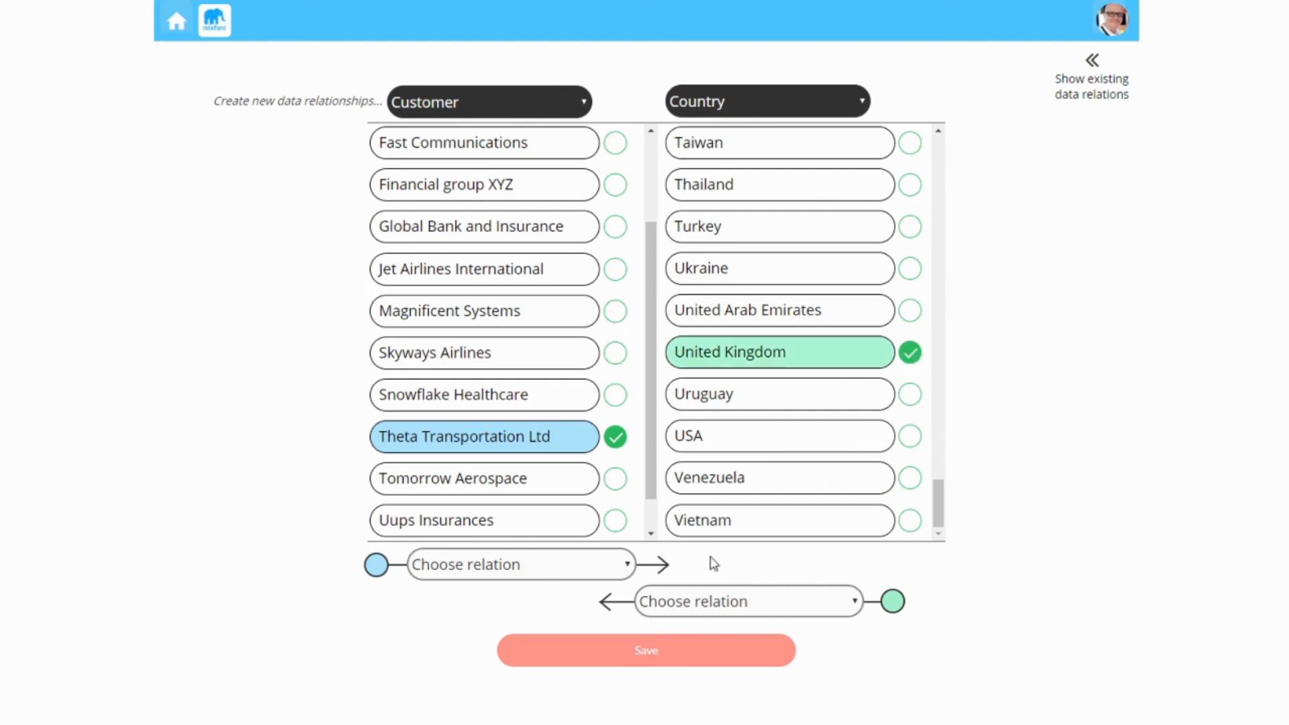
Relate Theta Transportation Ltd to the selected countries with the "Location is" relation and save
click(544, 566)
click(527, 333)
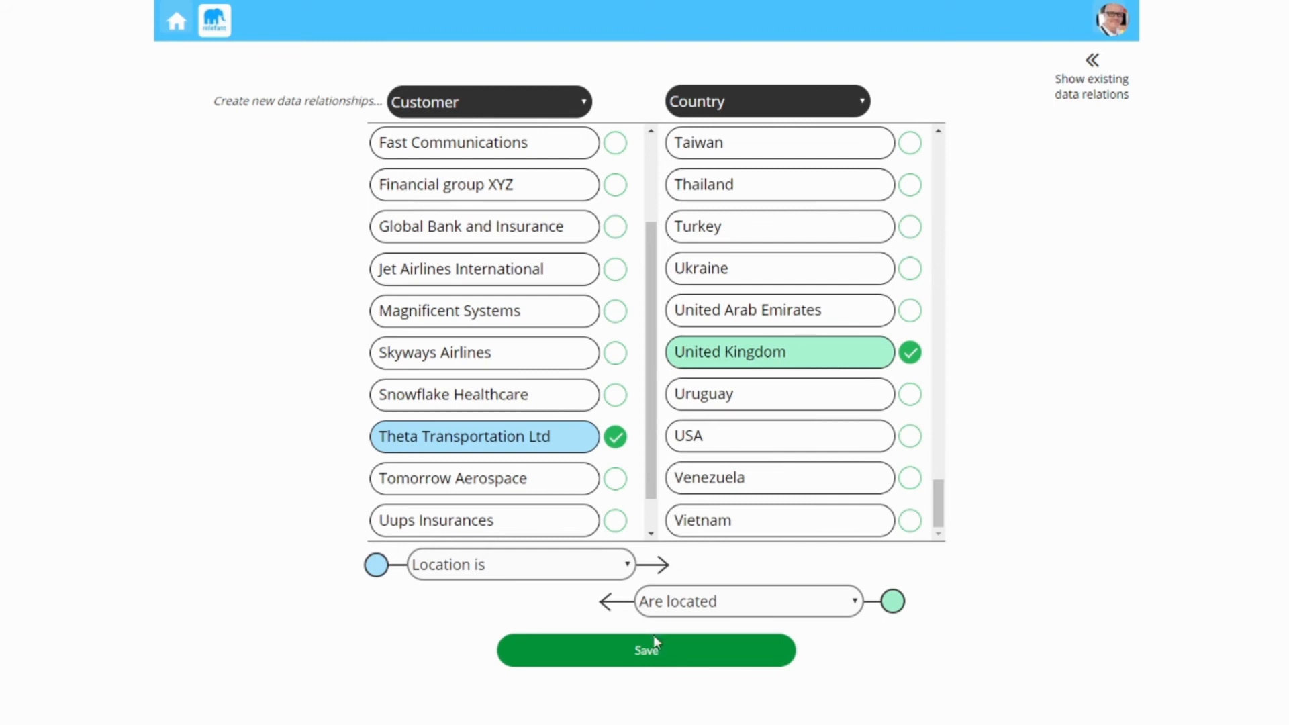
scroll(806, 466, up, 10)
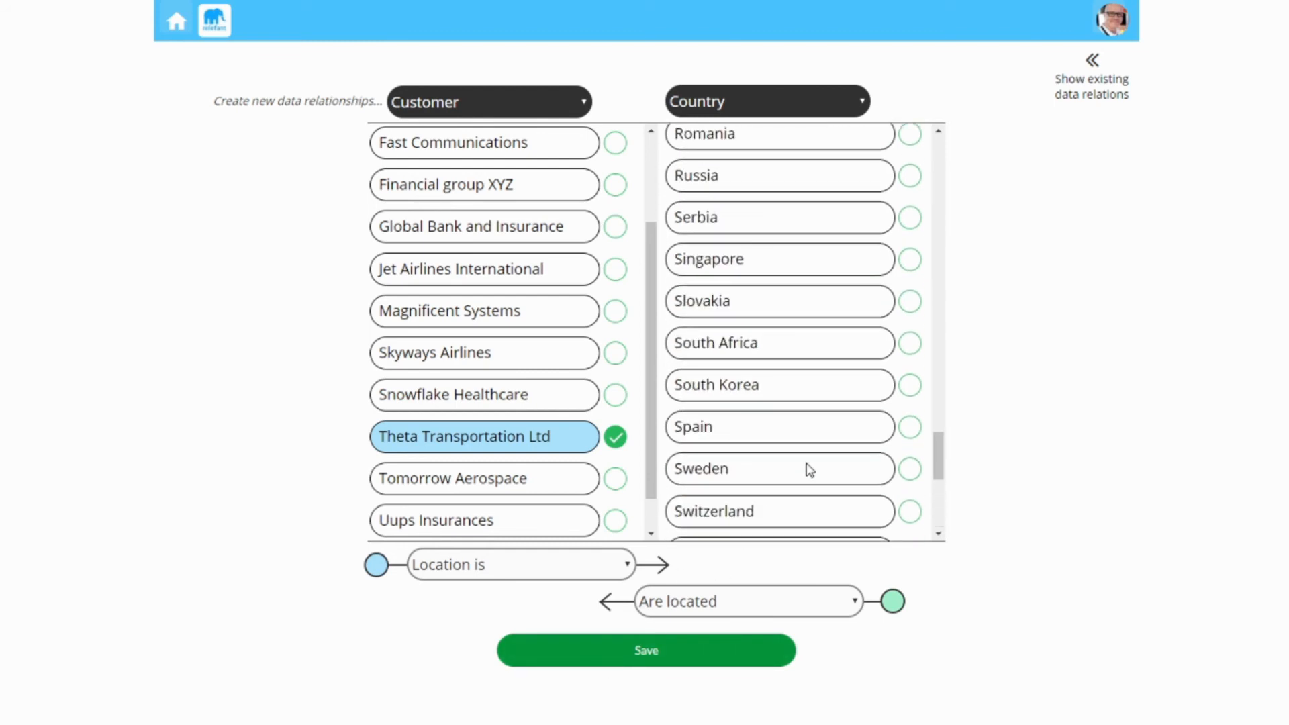
click(644, 654)
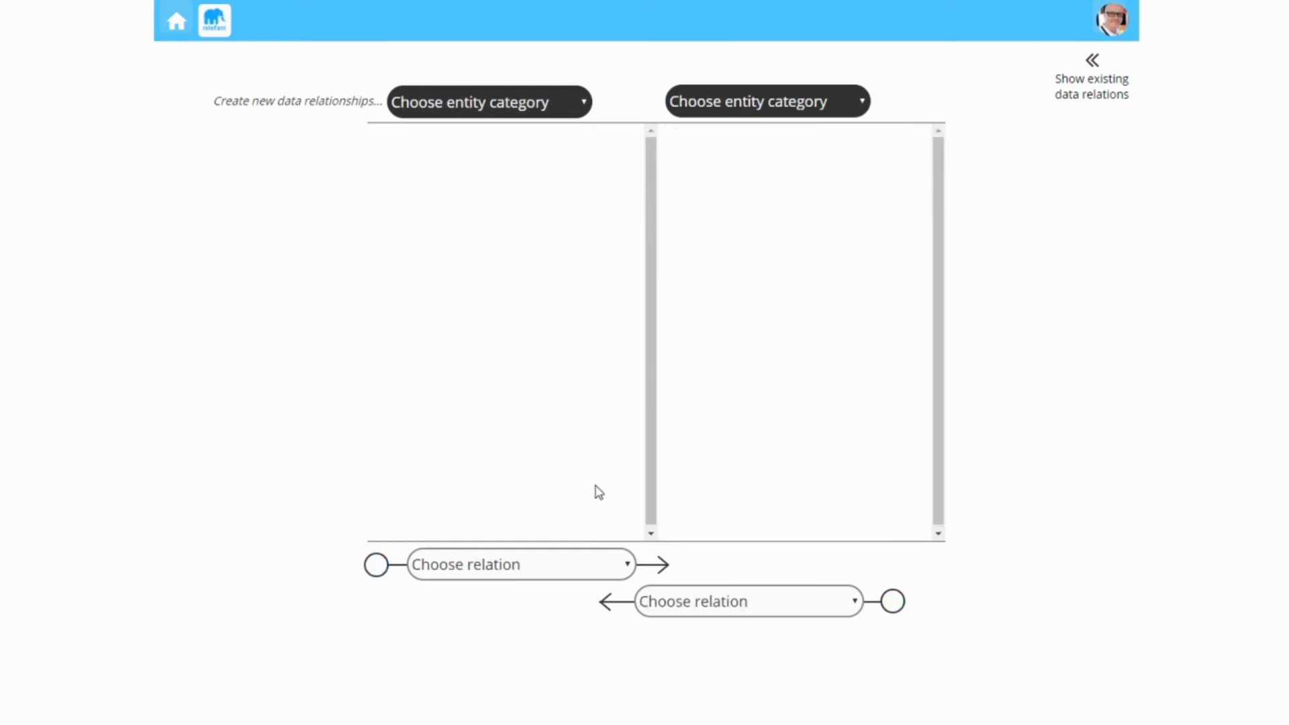
Go to data browsing from the home page and search for "theta"
click(177, 38)
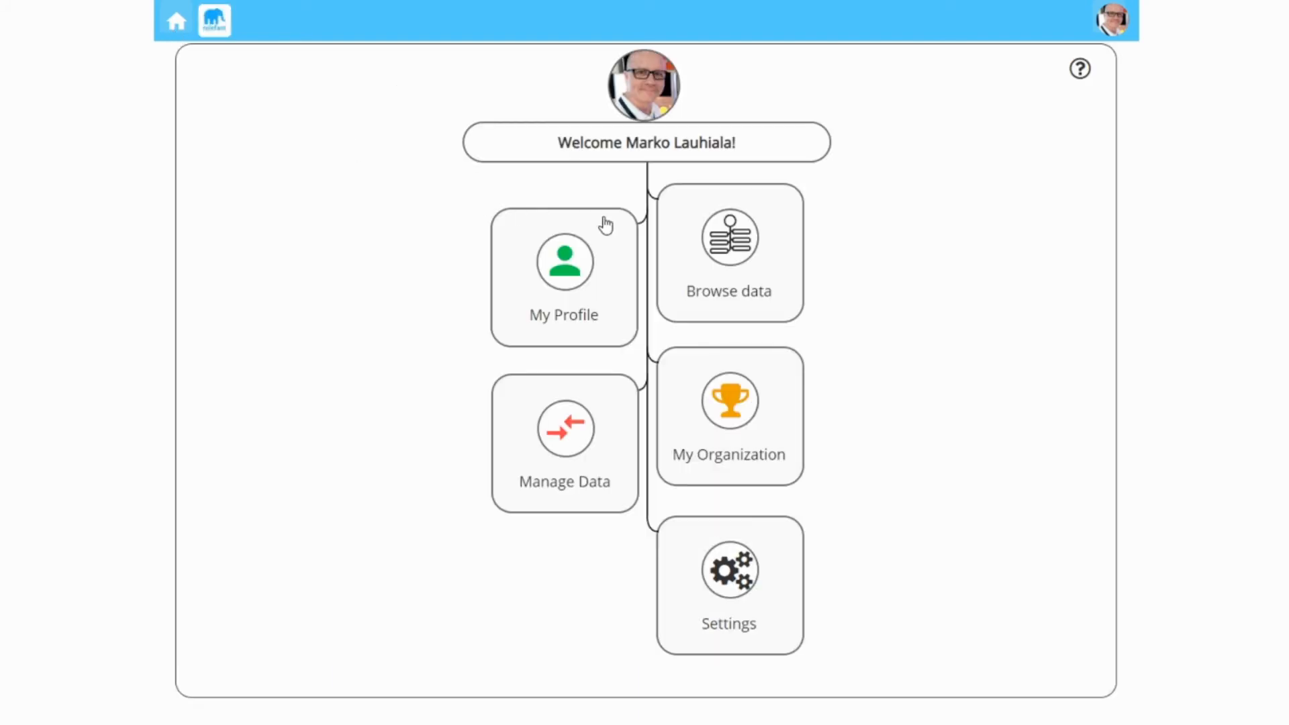
click(722, 255)
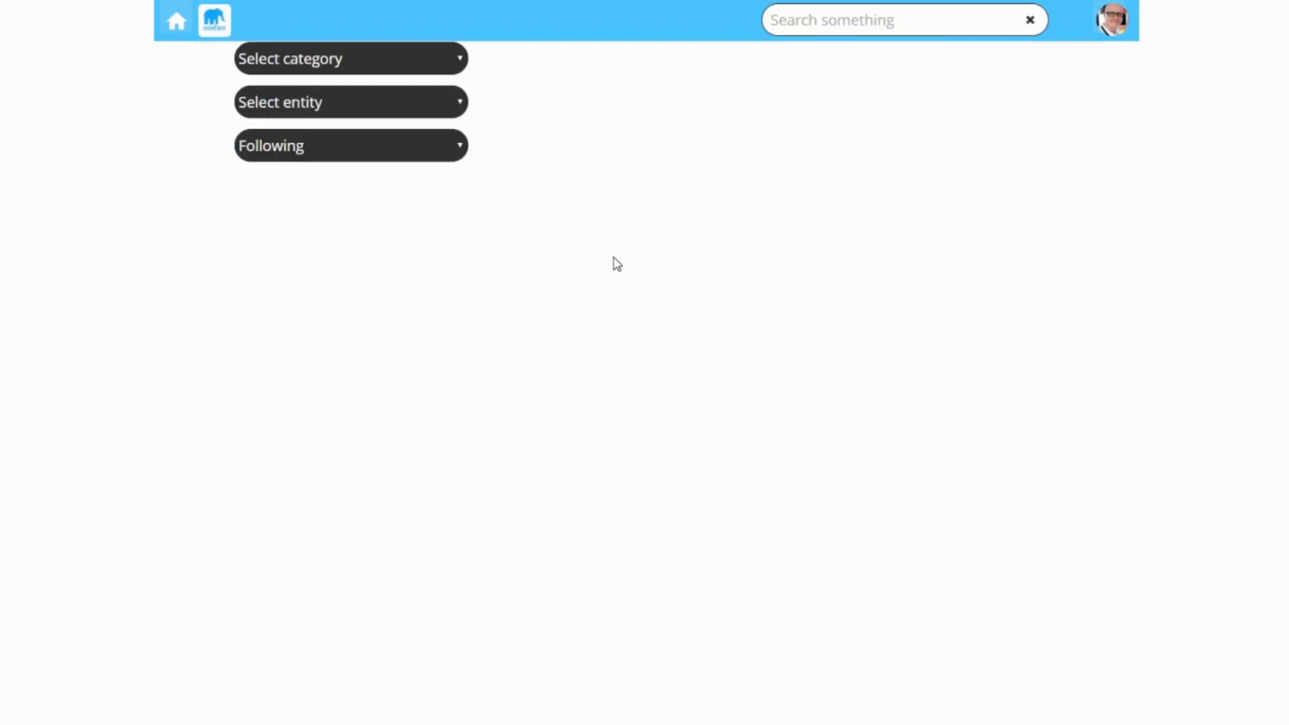
click(869, 29)
text(thet)
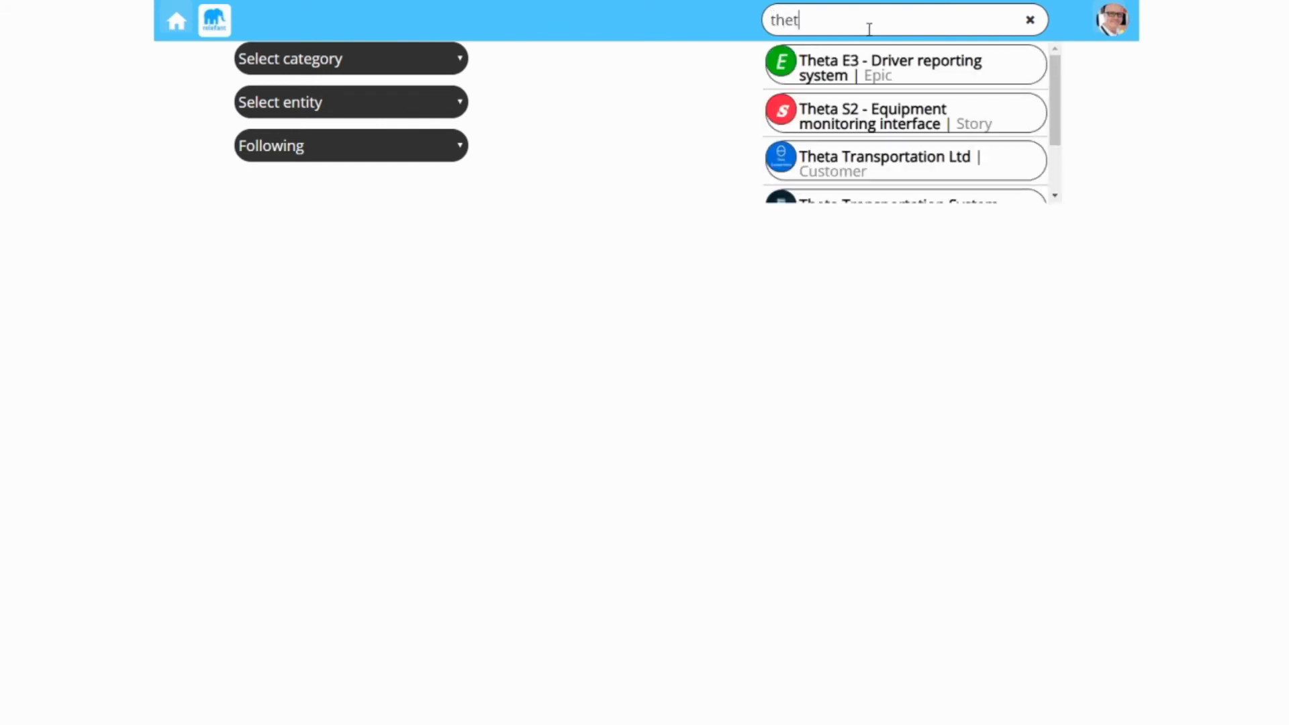
text(a)
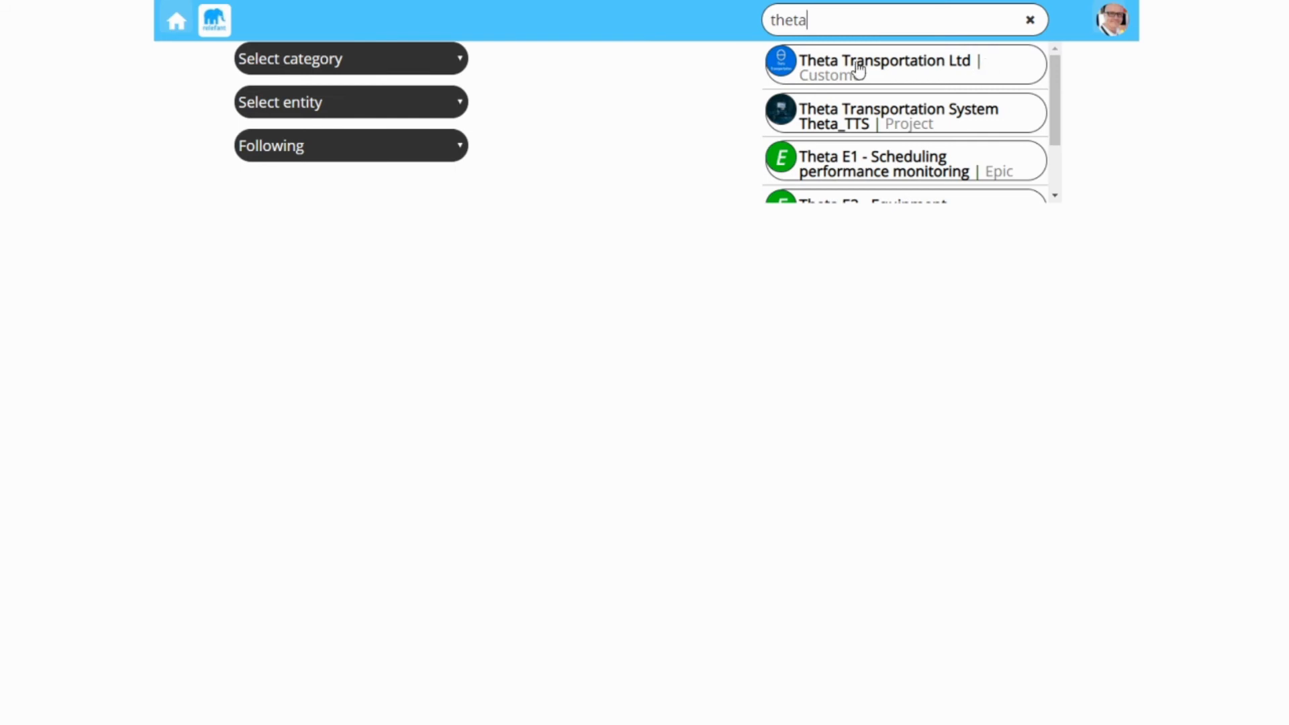
Display the relationship tree of the customer Theta Transportation Ltd by choosing its category and entity
click(388, 70)
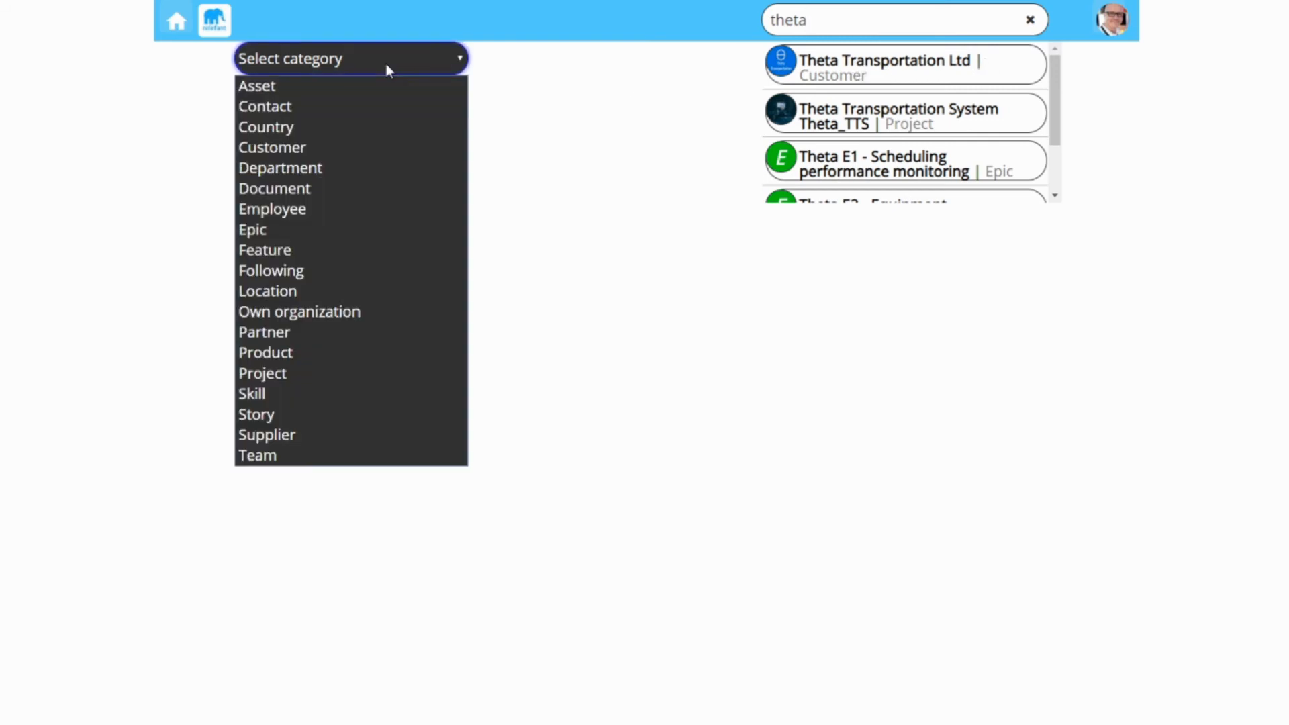
click(329, 147)
click(346, 103)
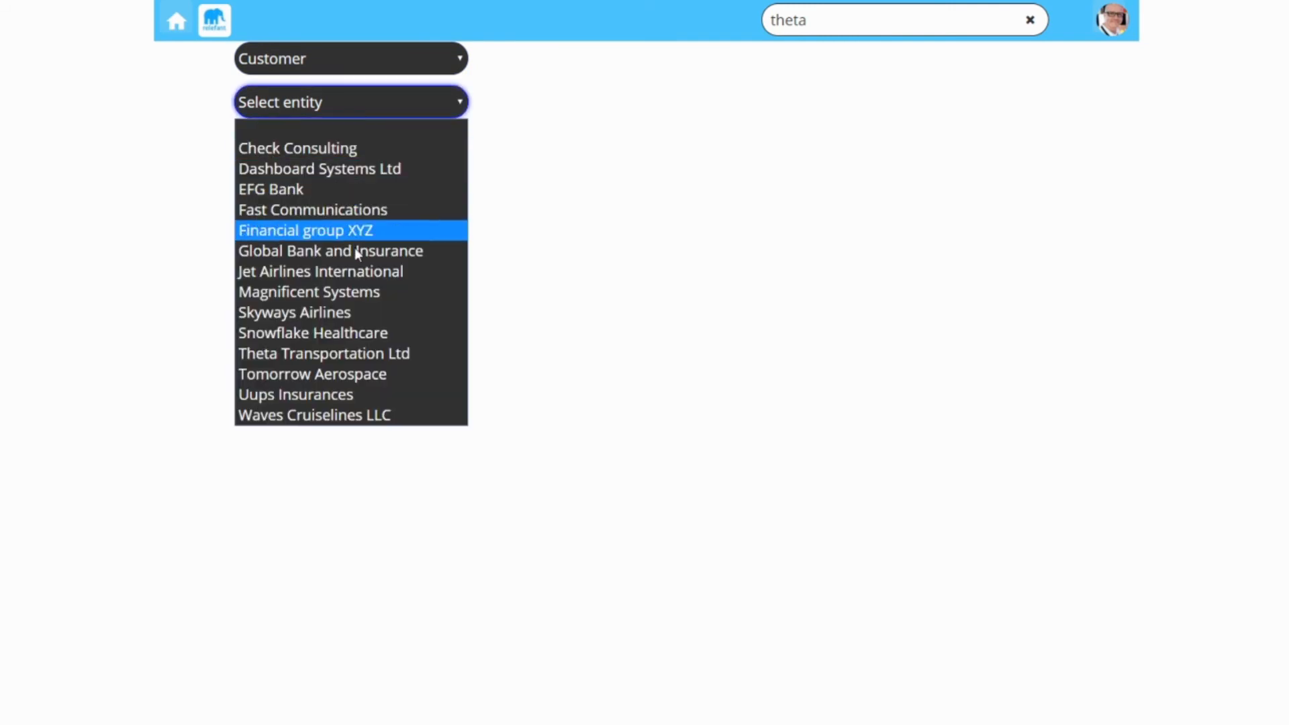
click(350, 357)
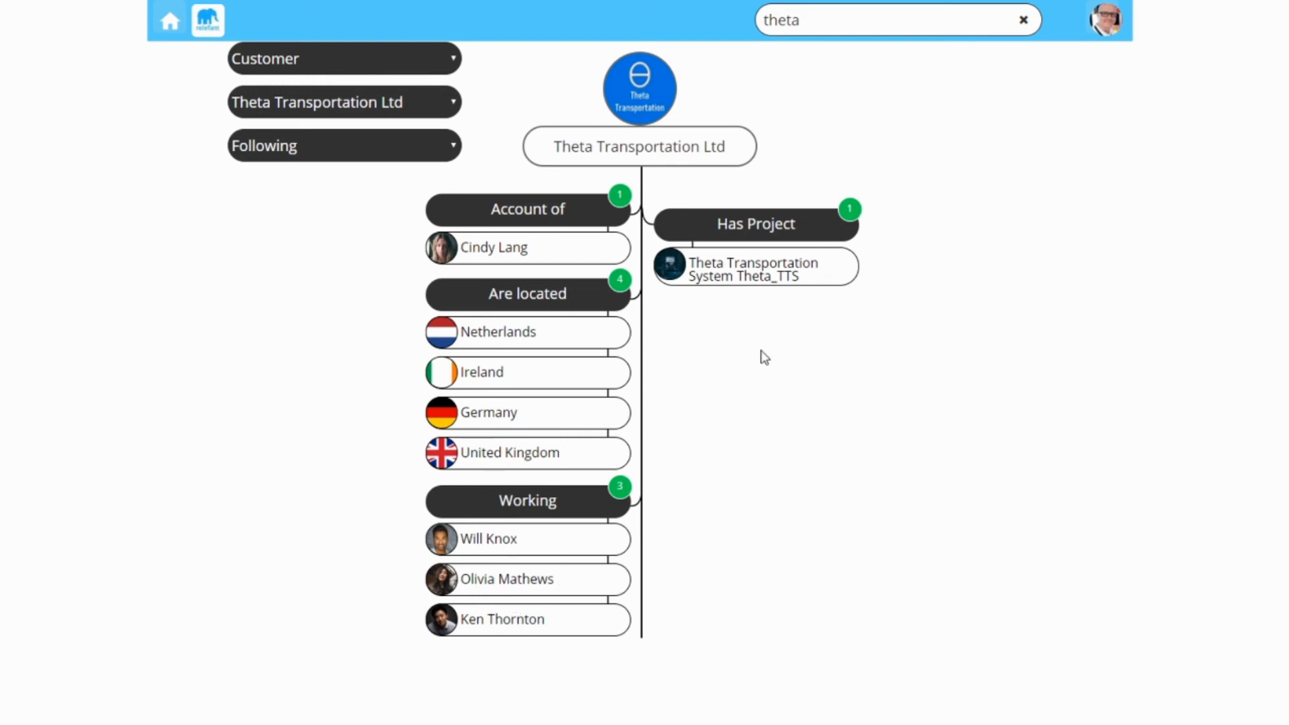
Open the details card of the related project Theta Transportation System Theta_TTS and follow the project
click(750, 280)
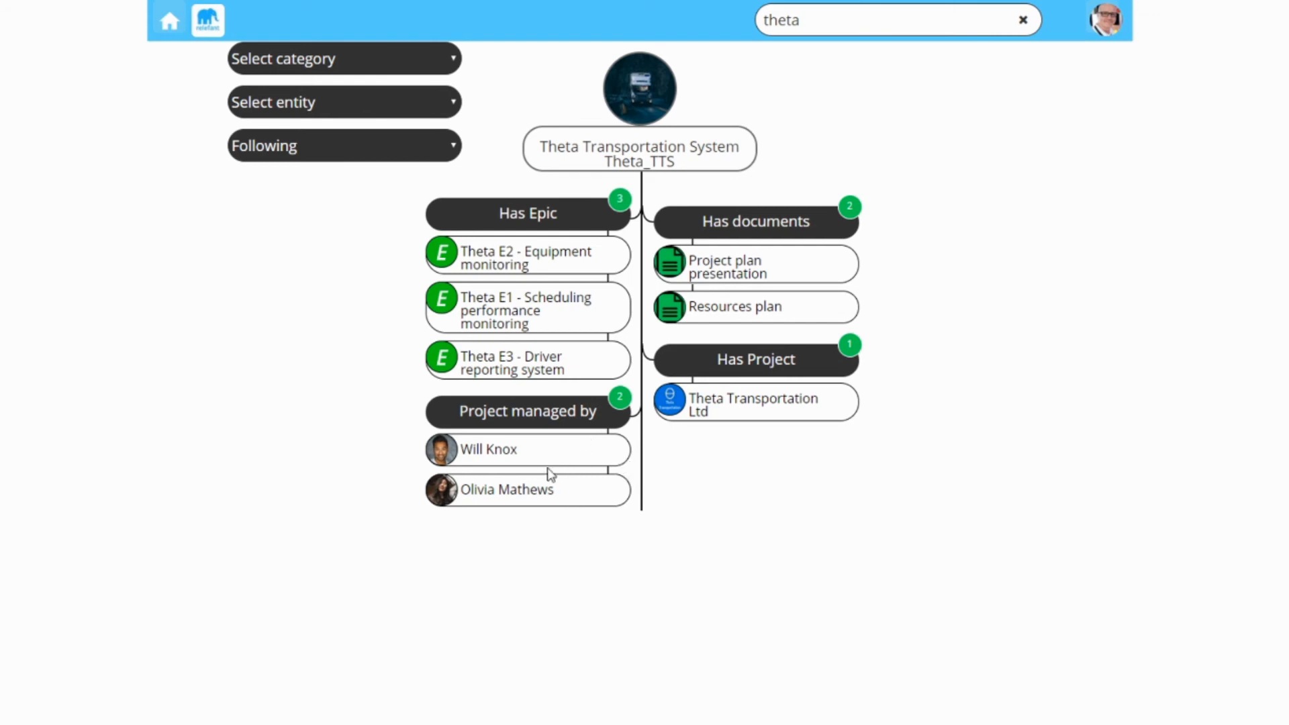
click(645, 92)
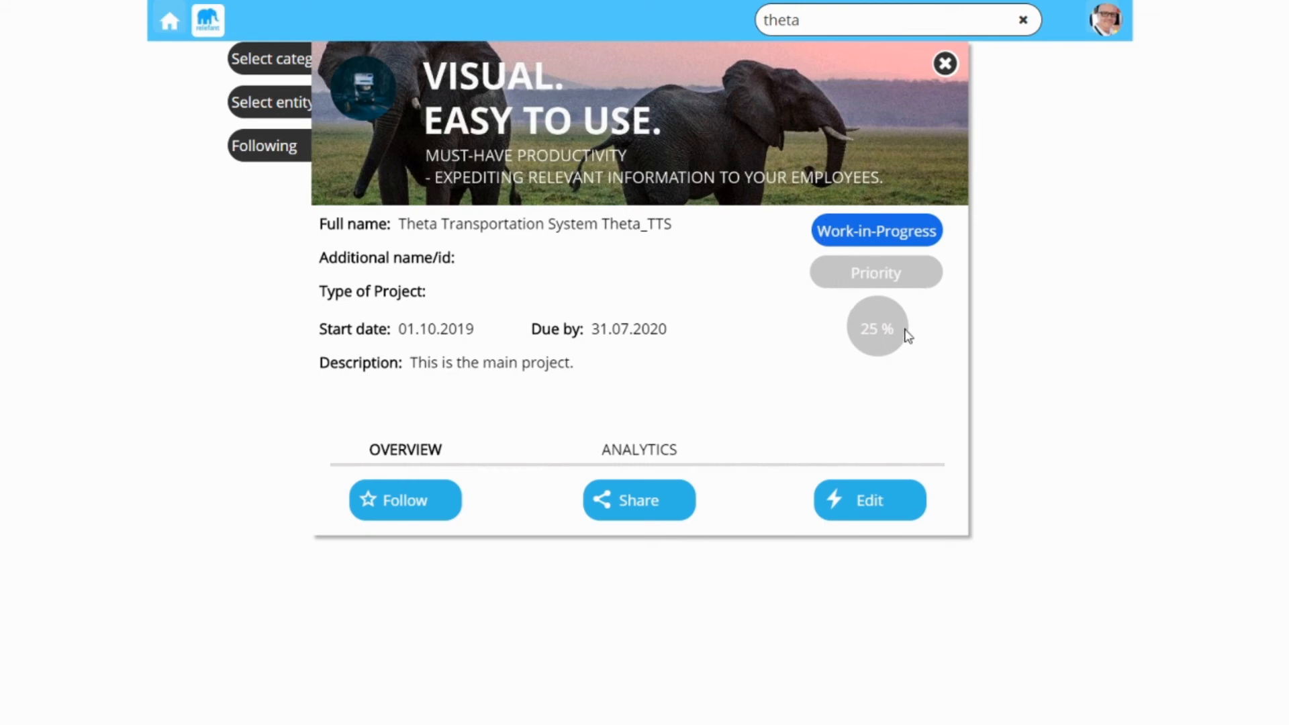
click(419, 519)
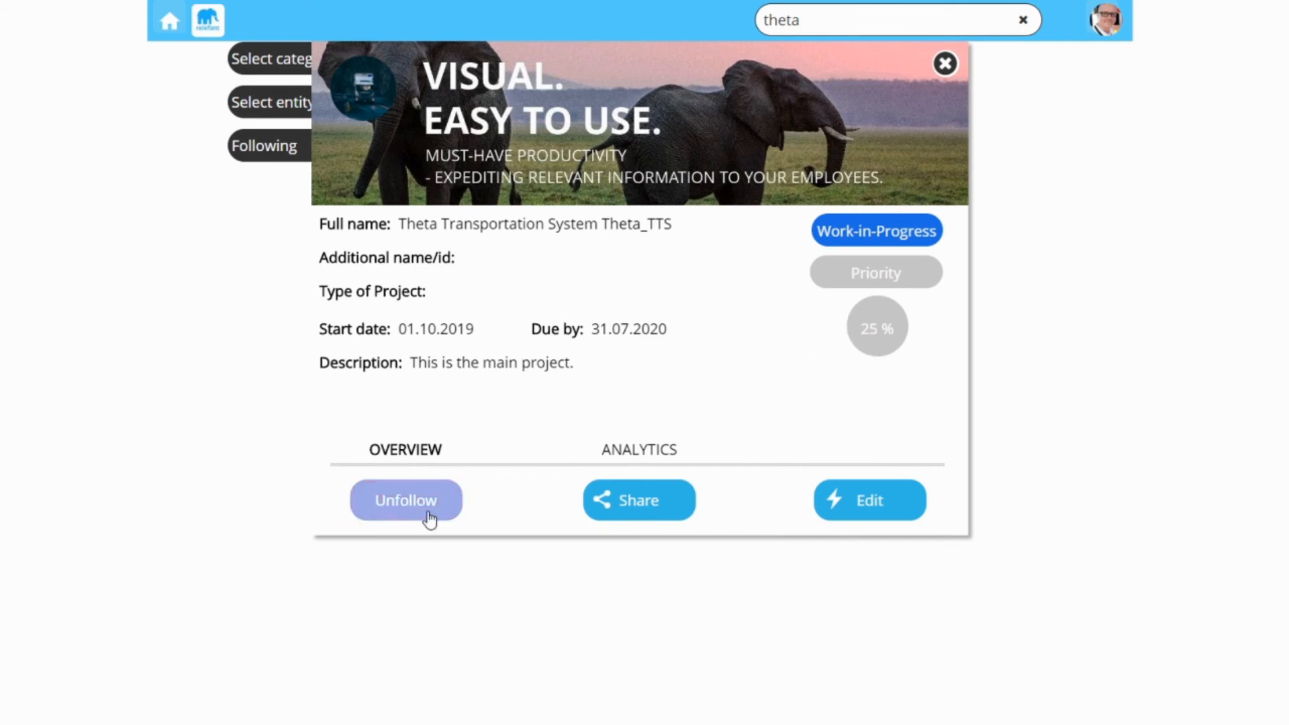
Edit the Theta_TTS project's details, setting its completion percentage to 36, save the changes and close the card
click(870, 501)
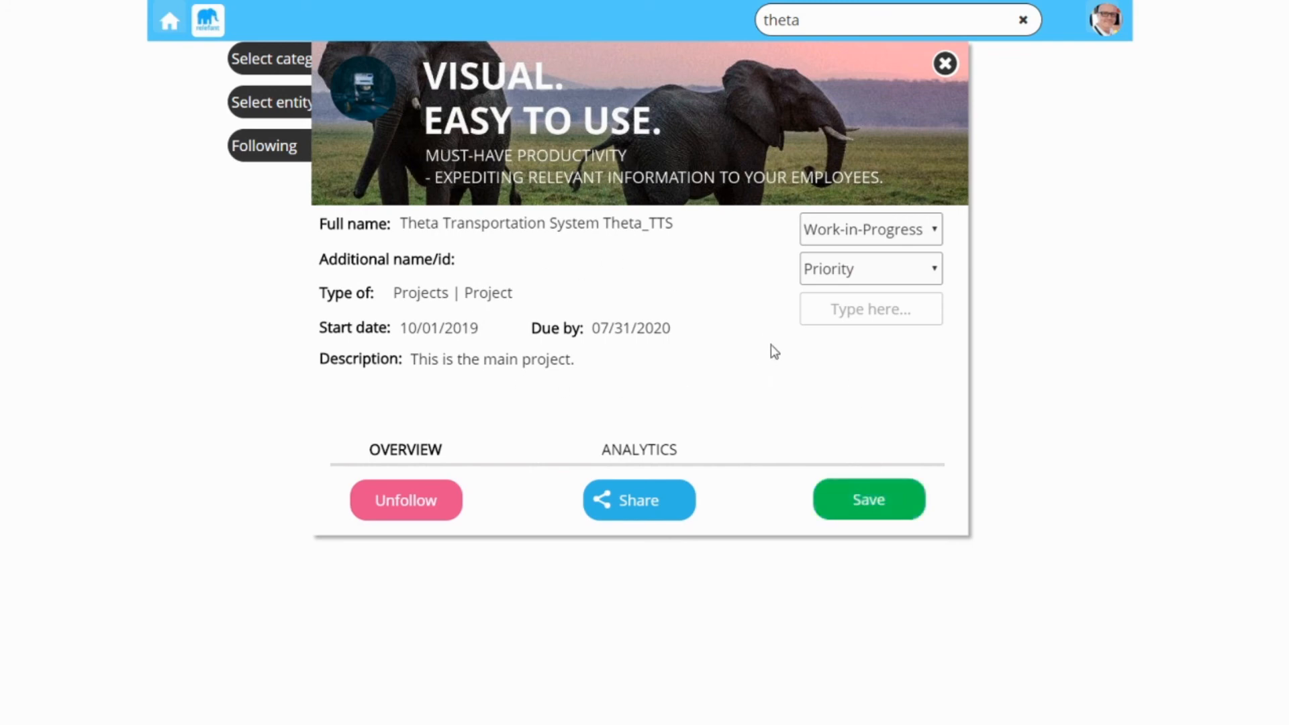
click(858, 280)
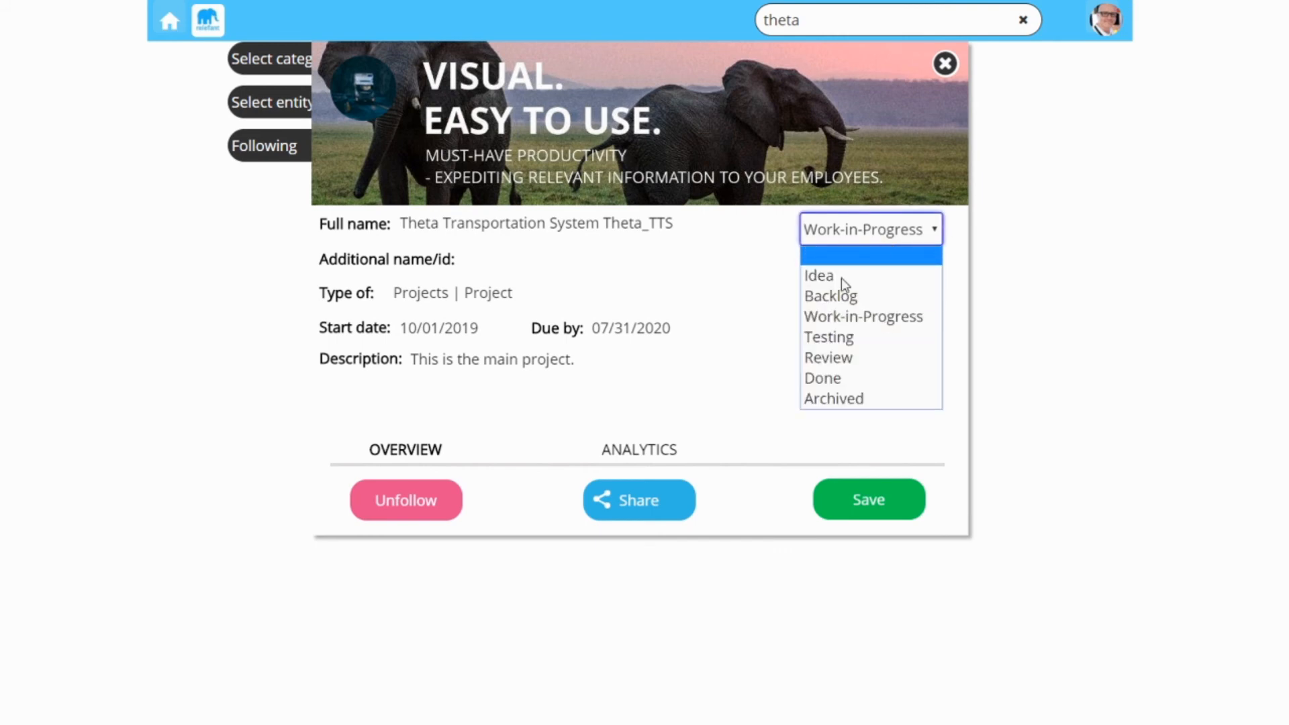
click(557, 411)
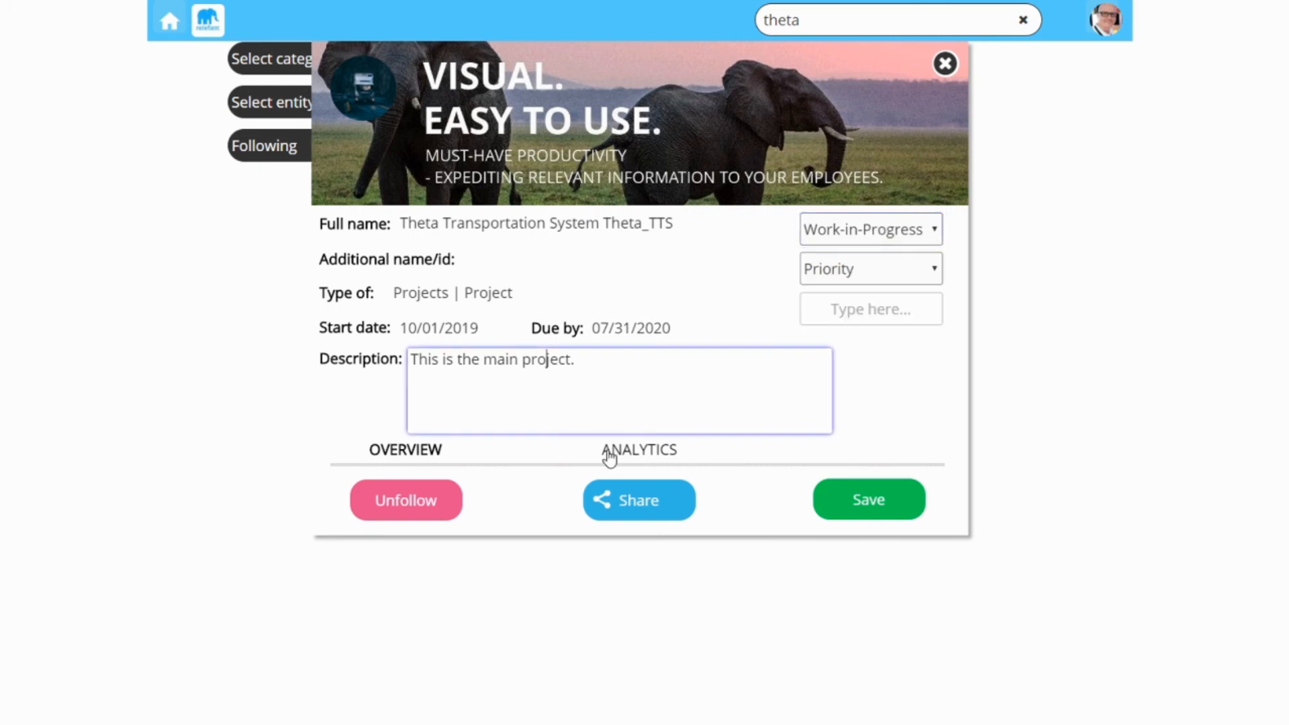
click(898, 317)
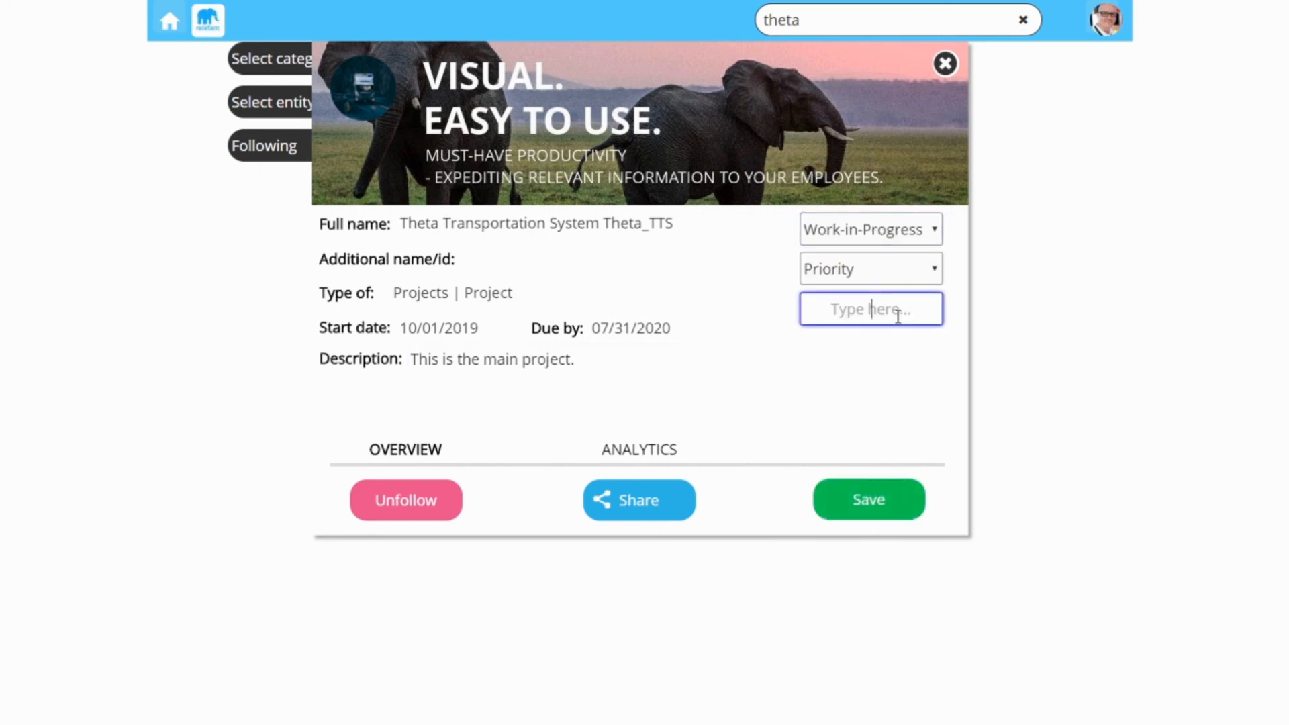
text(36)
click(871, 498)
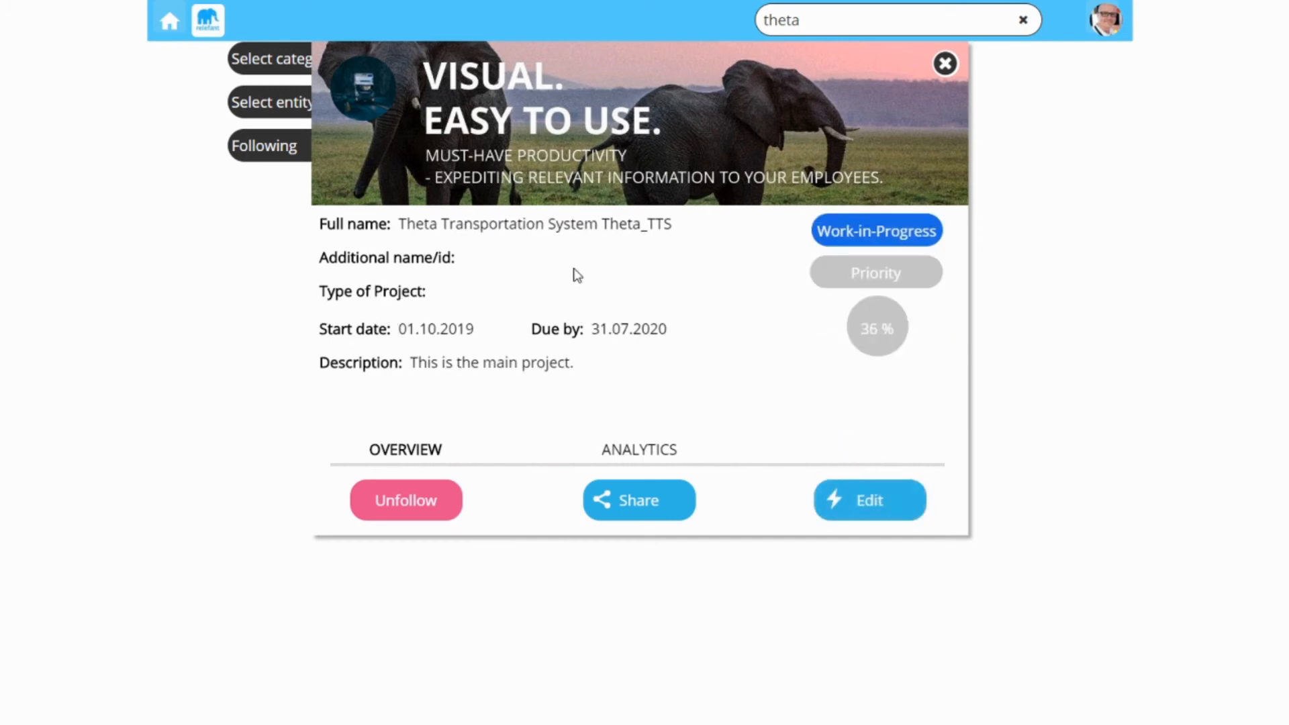
click(947, 65)
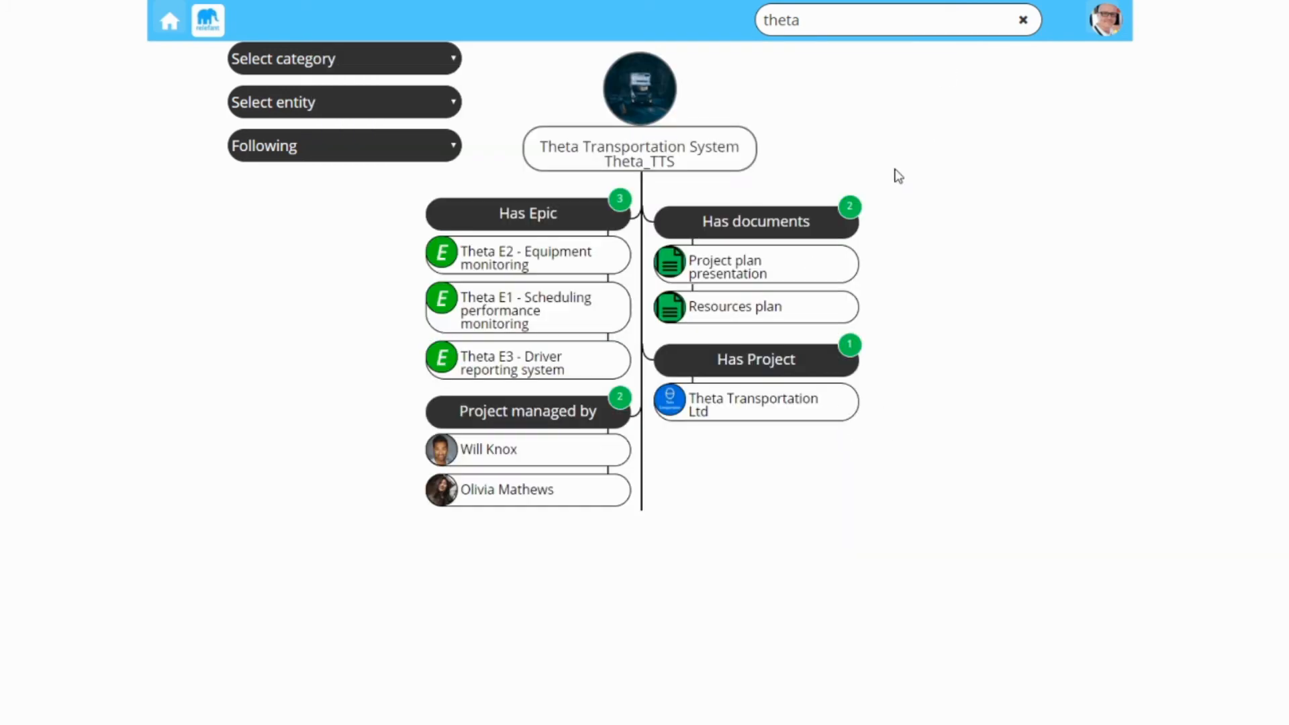
Display the relationships of the epic Theta E2 - Equipment monitoring and examine its details card
click(500, 262)
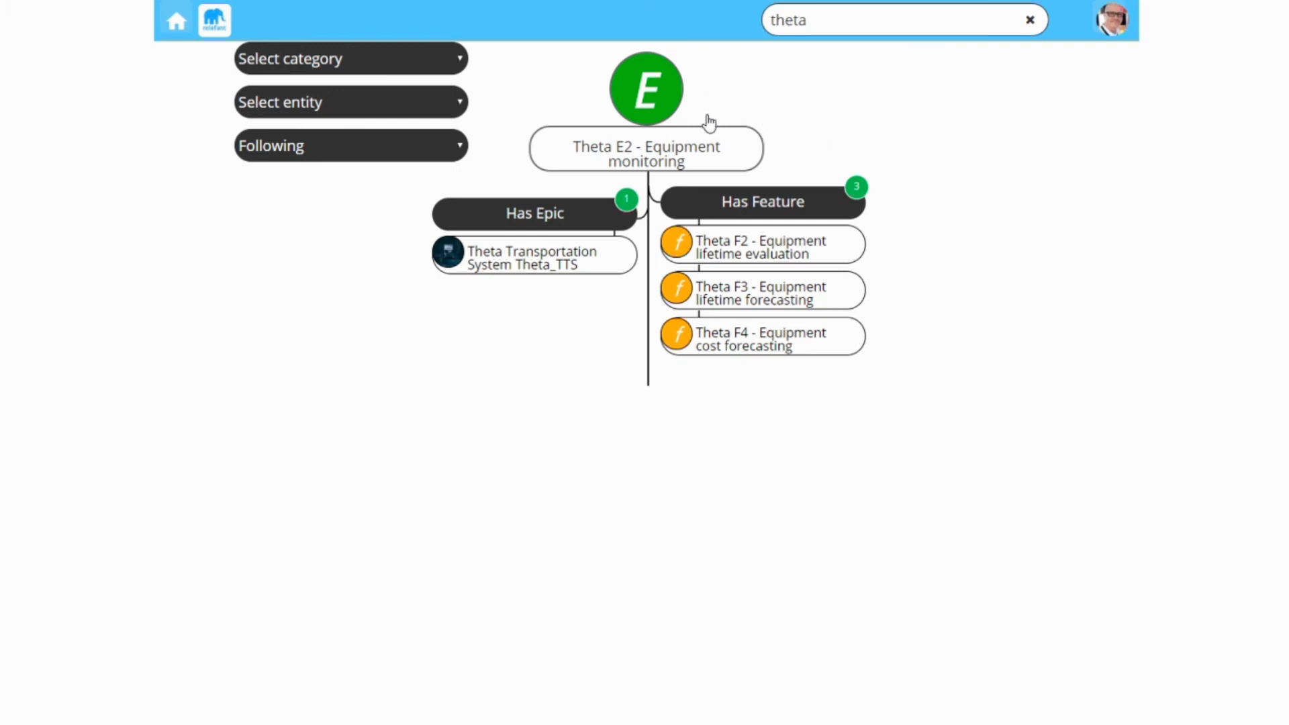
click(661, 104)
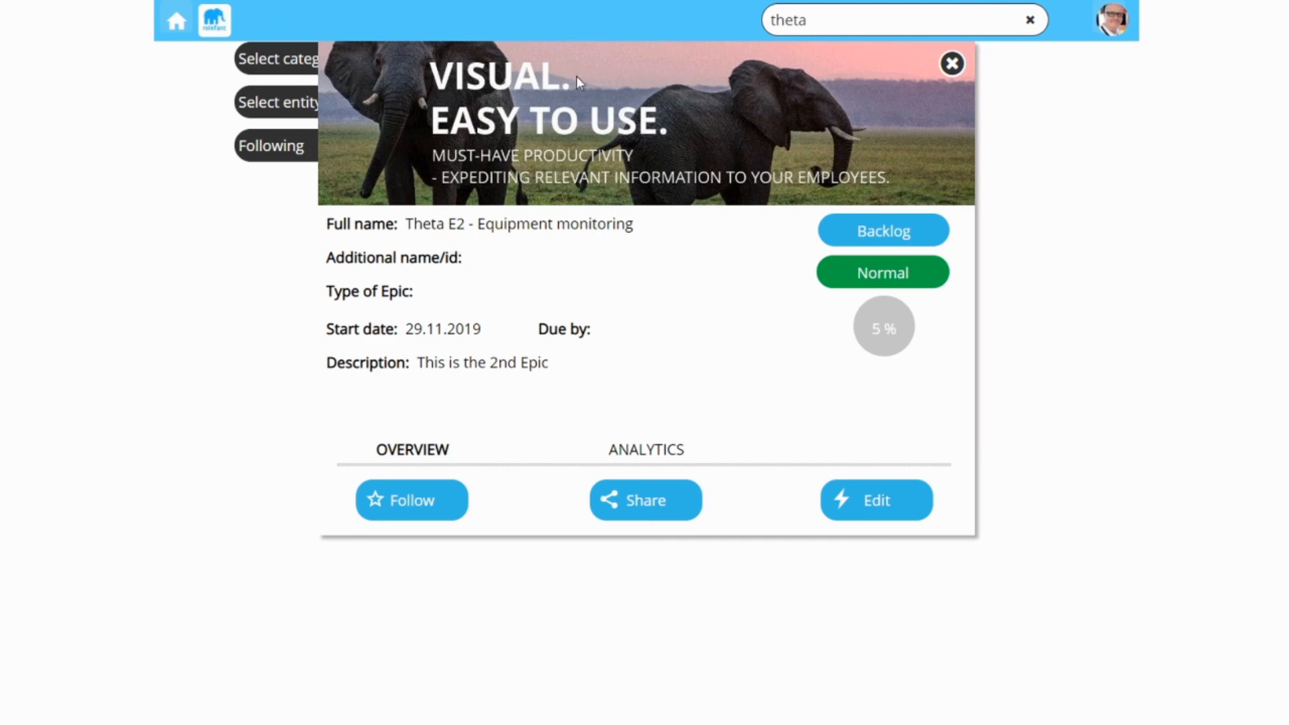
click(952, 65)
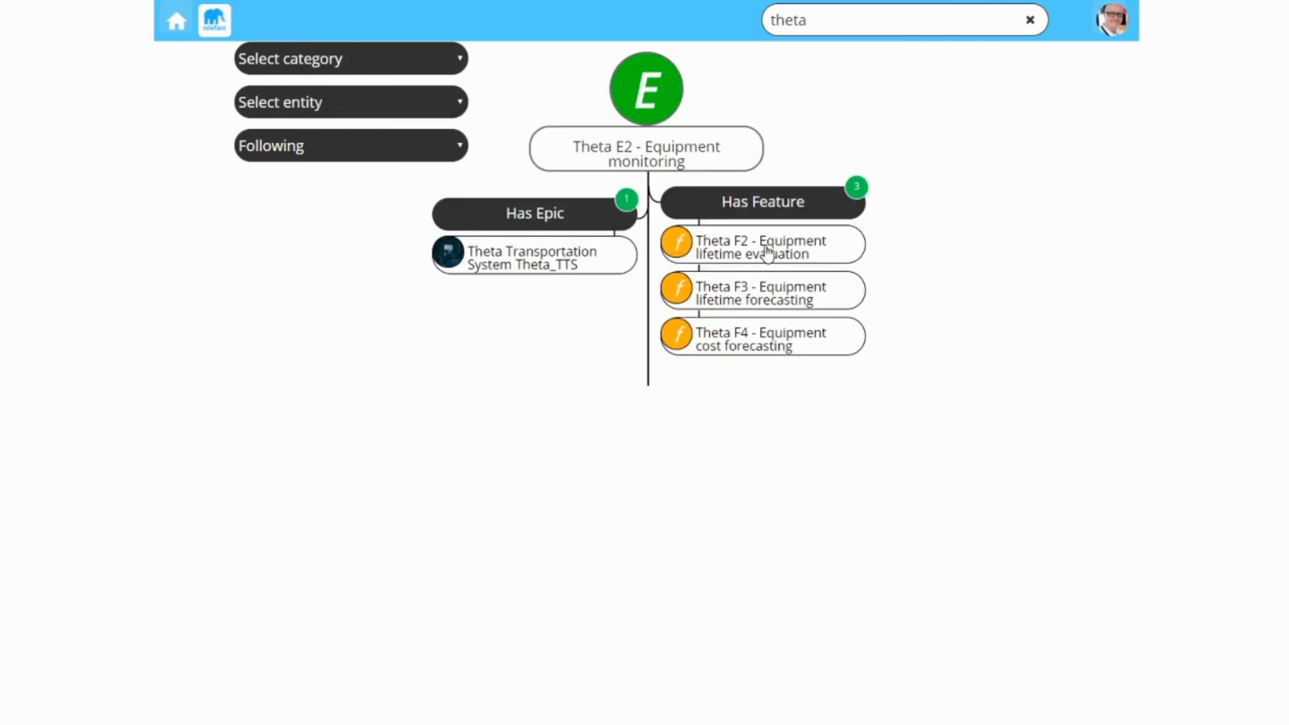
Follow the feature Theta F3 - Equipment lifetime forecasting to the story Theta S4 - Forecasting tool and examine the story's details card
click(769, 293)
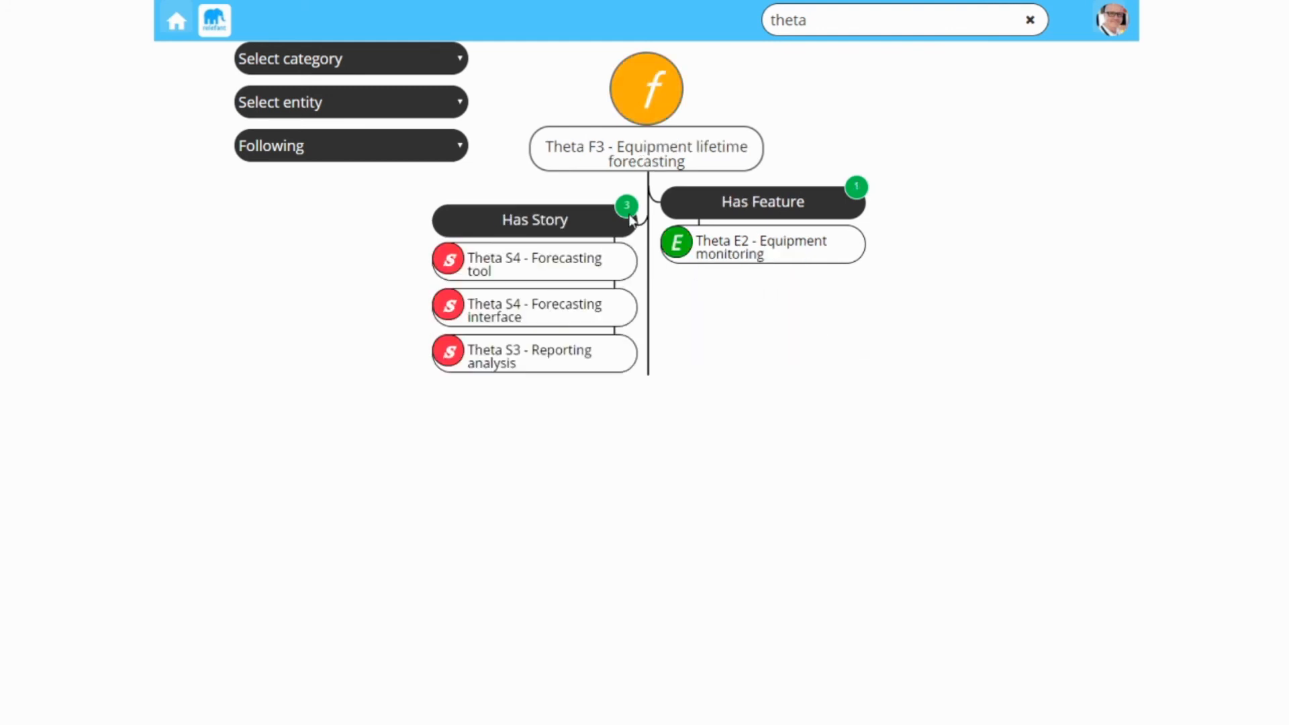
click(518, 270)
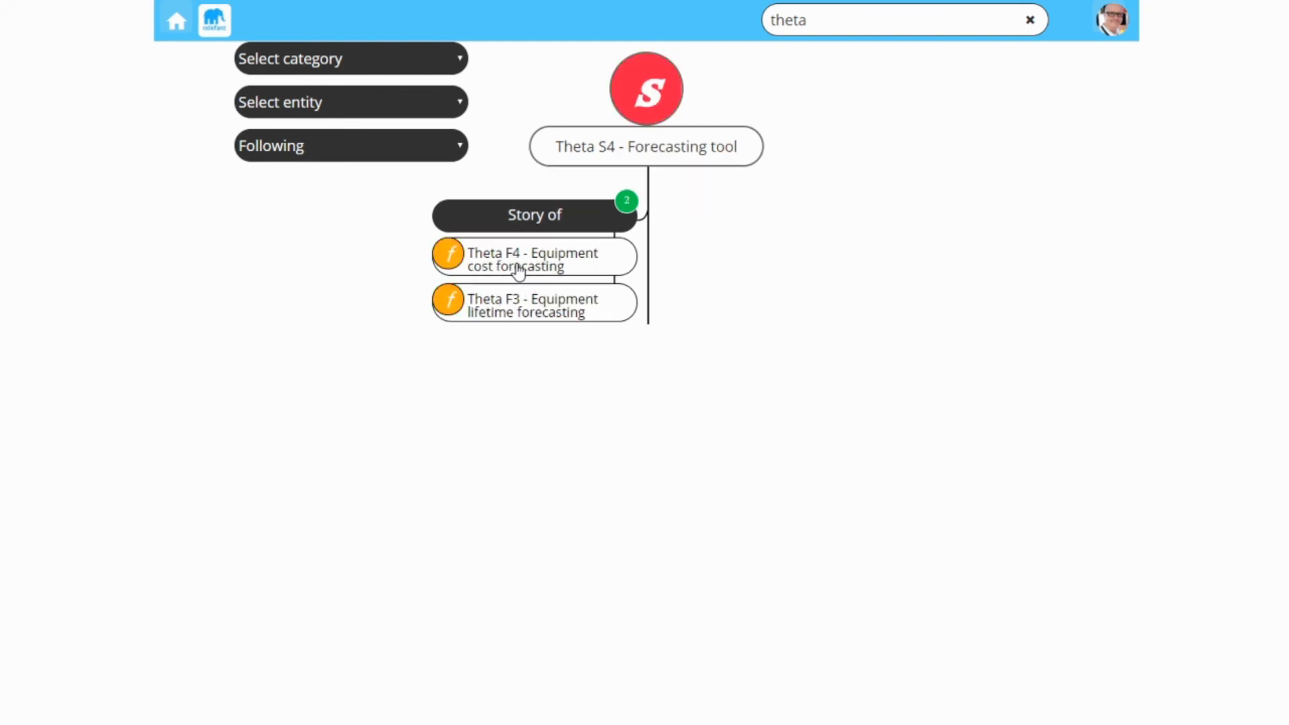
click(665, 102)
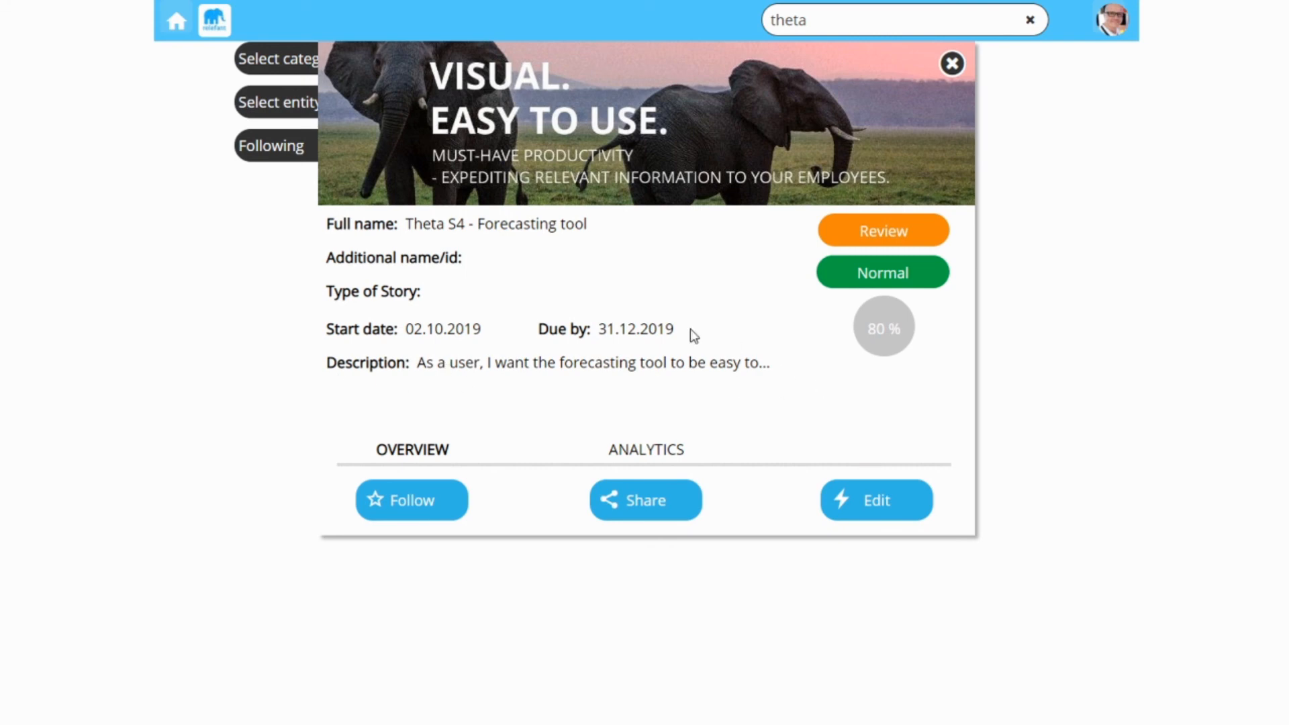
click(952, 66)
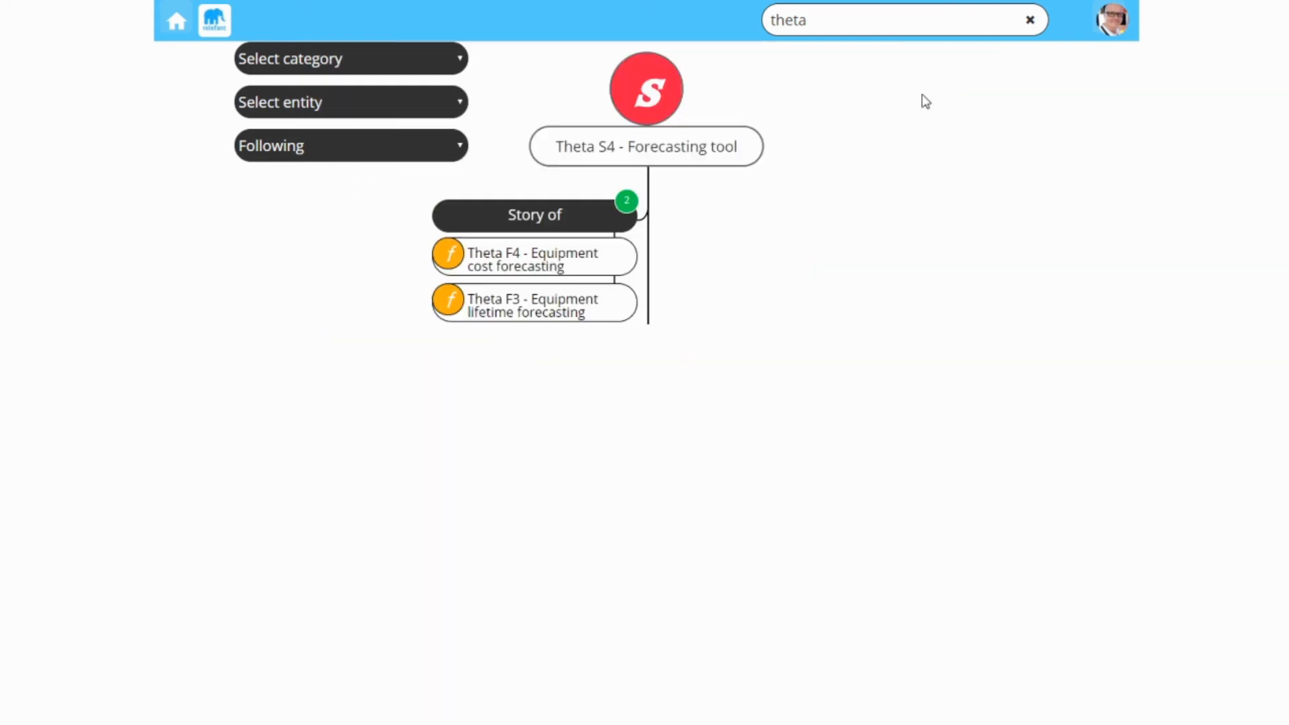
Trace the relationships back through feature Theta F4, epic Theta E2 and project Theta_TTS to the customer Theta Transportation Ltd
click(538, 263)
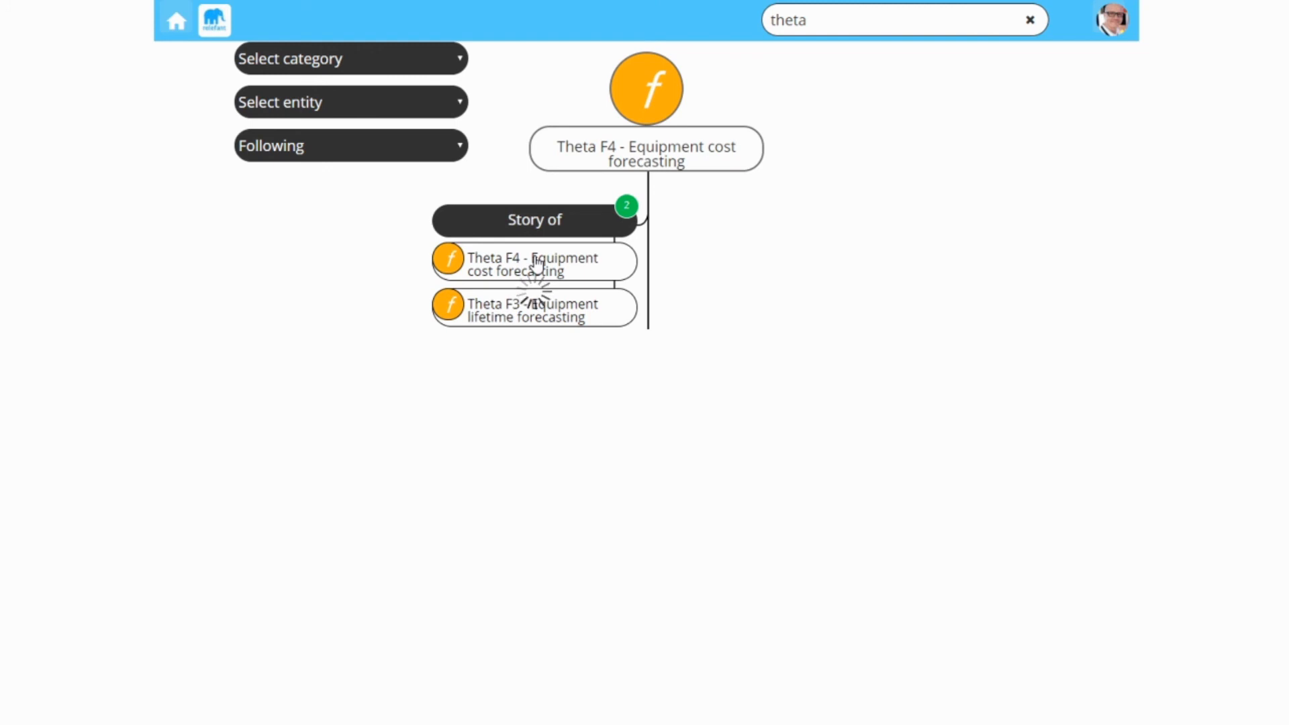
click(813, 248)
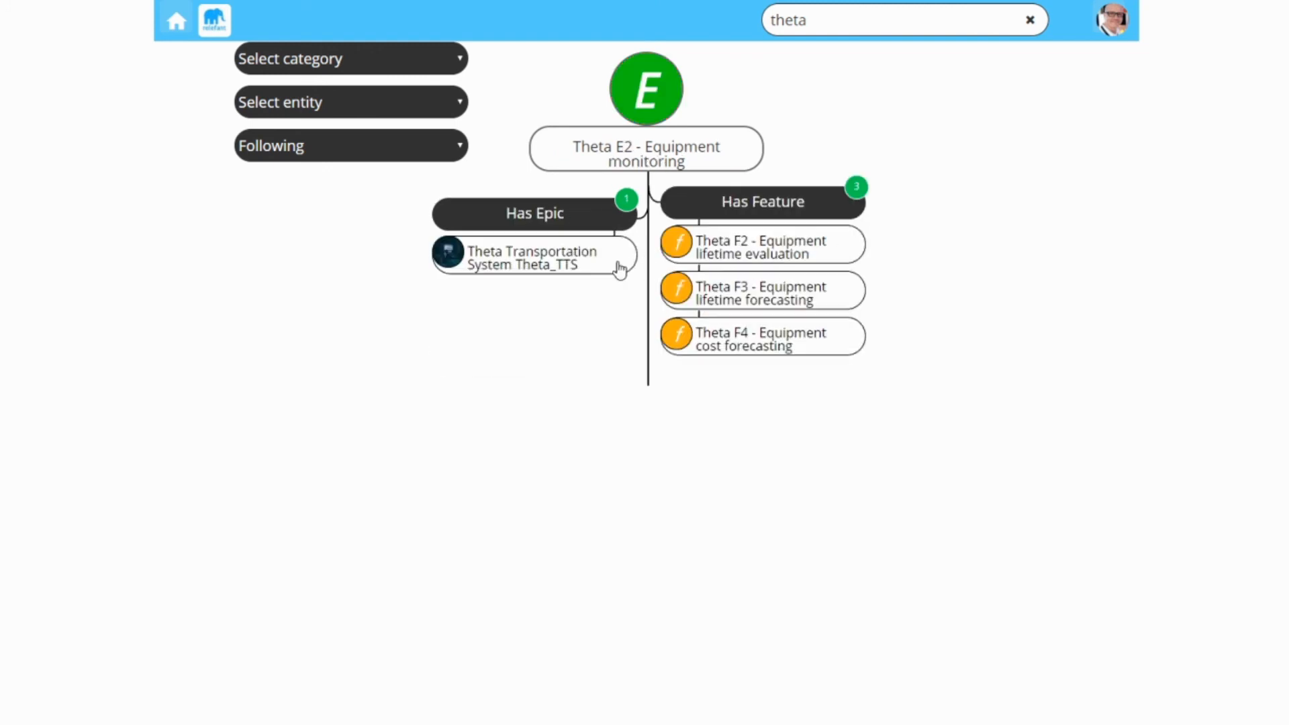
click(580, 271)
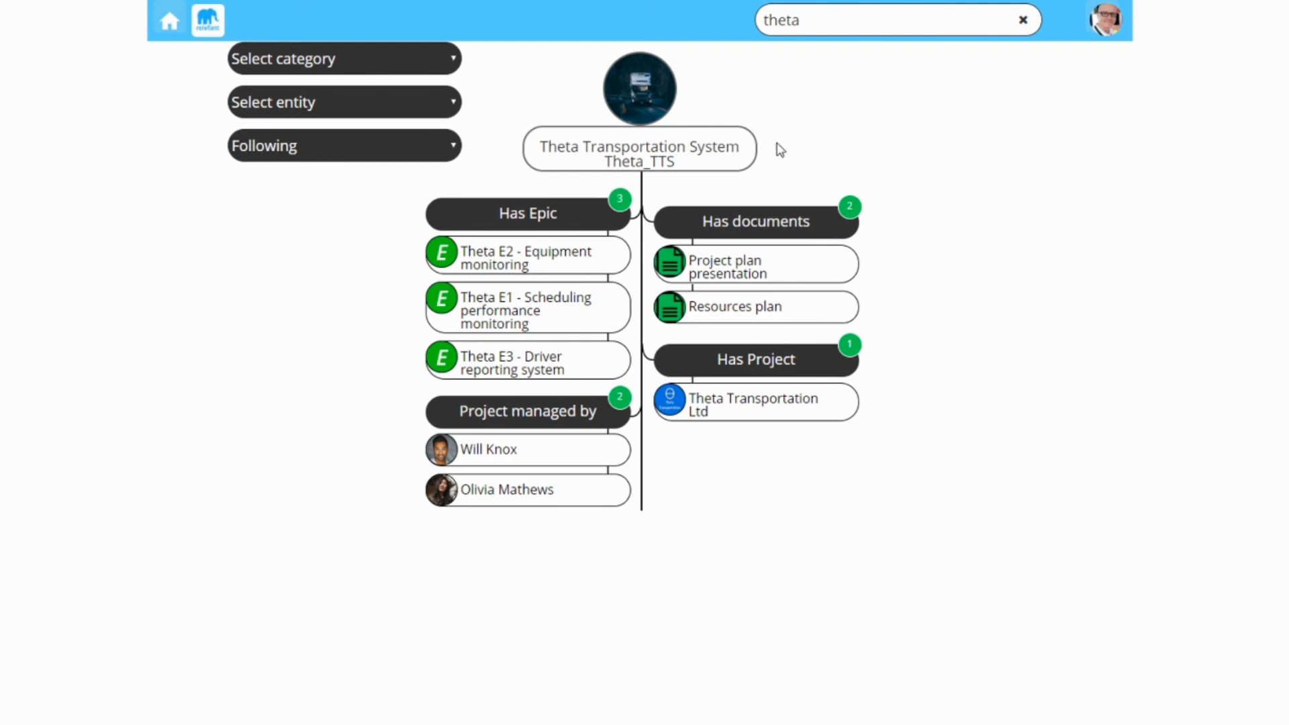
click(730, 413)
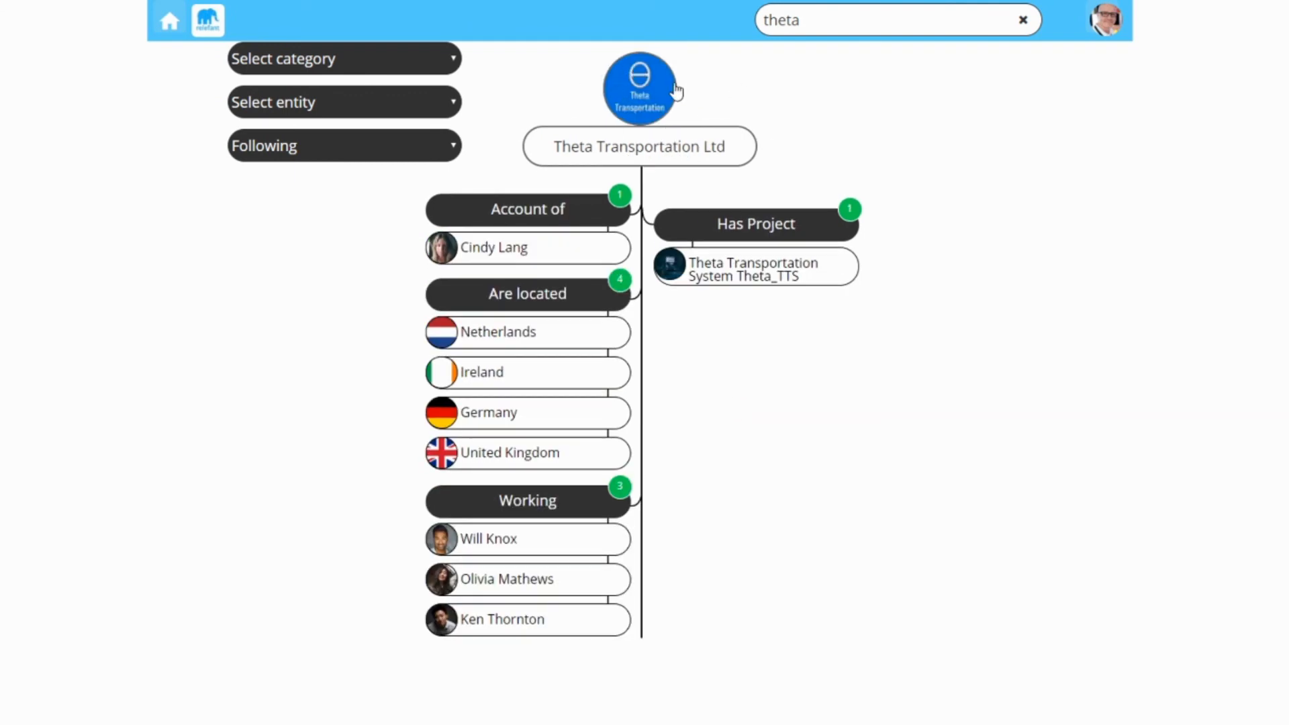
Browse from the first person working on Theta Transportation Ltd to their United Kingdom location and back to that person
click(532, 541)
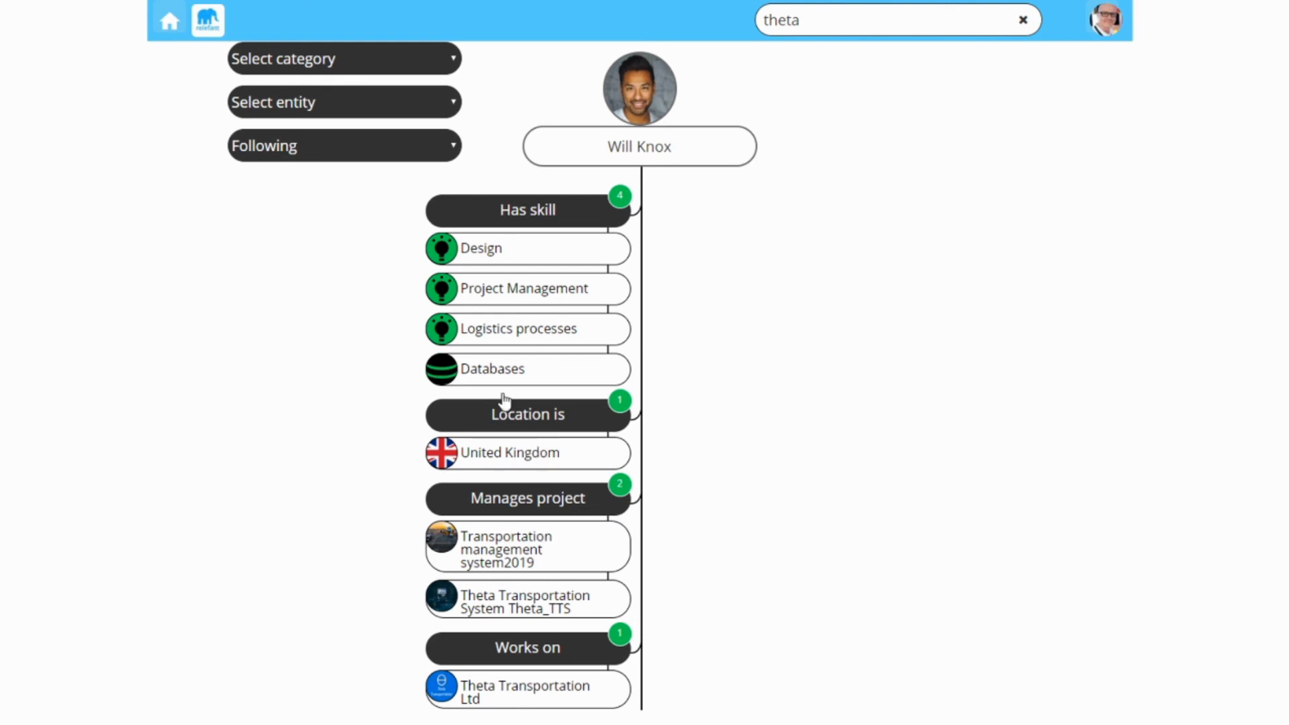
click(512, 461)
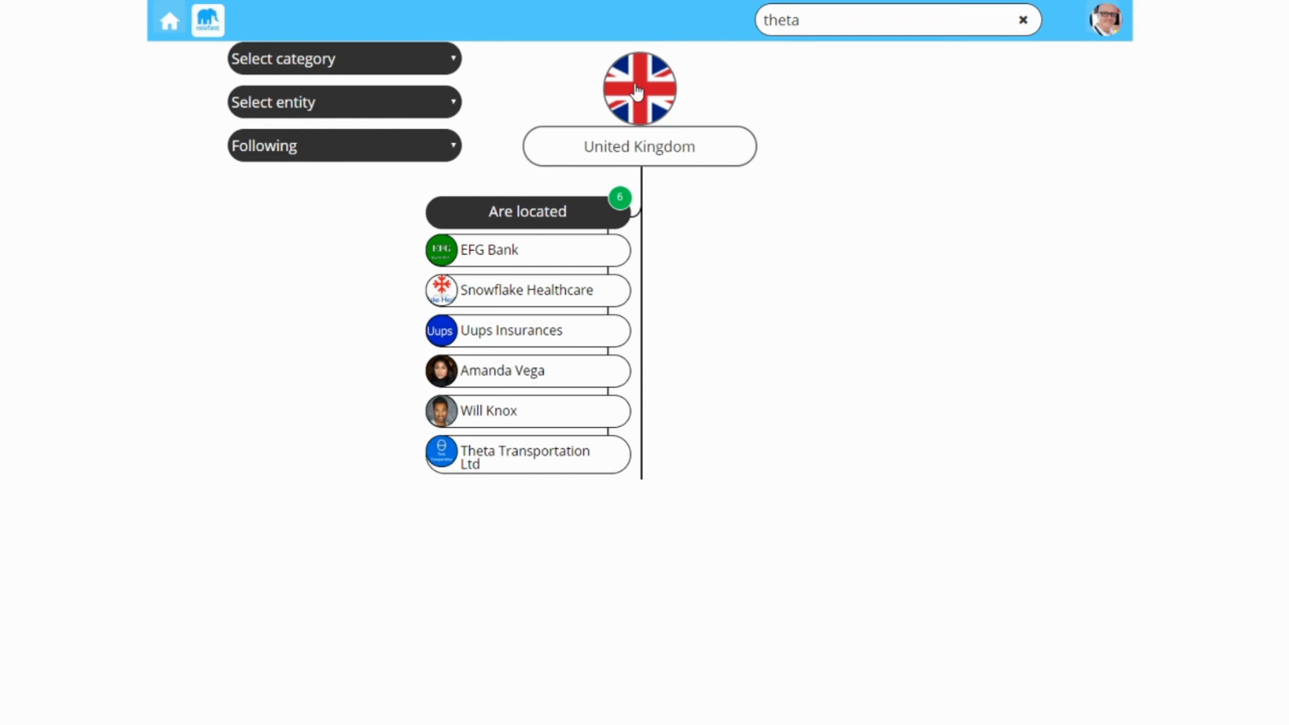
click(522, 411)
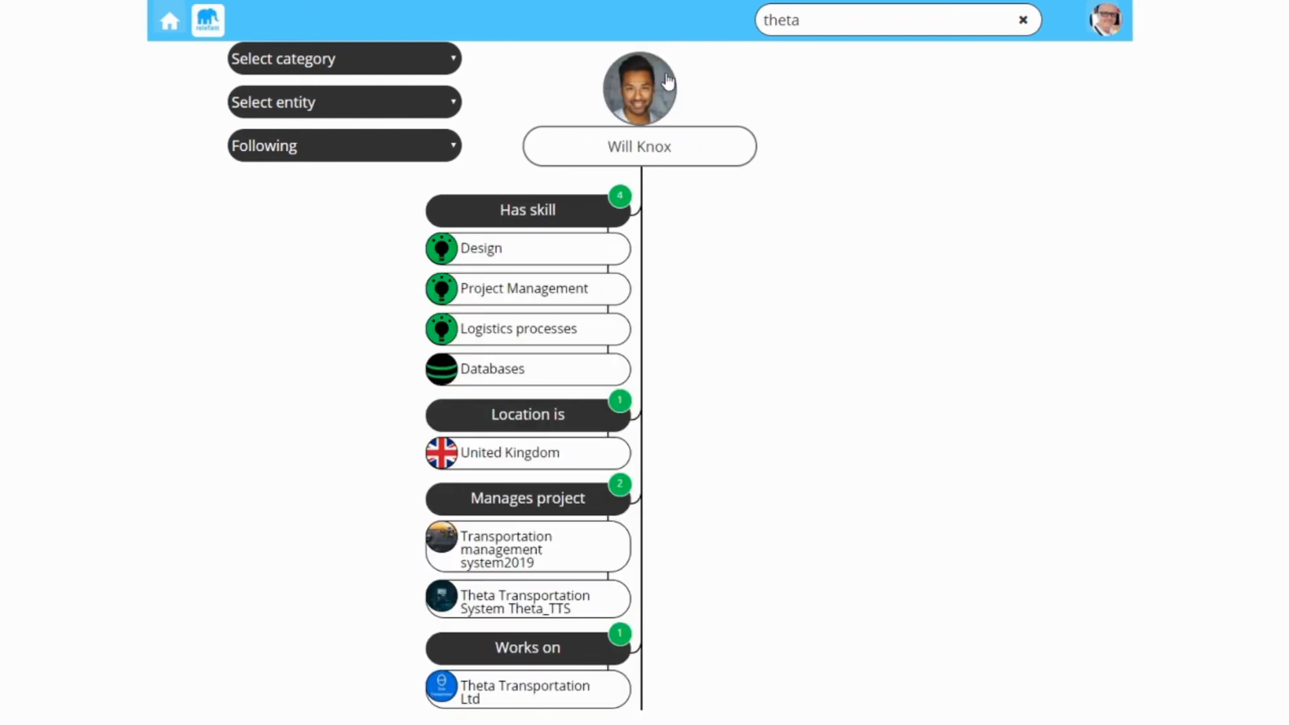
Examine the displayed employee's details card and connection analytics, and close the card
click(656, 108)
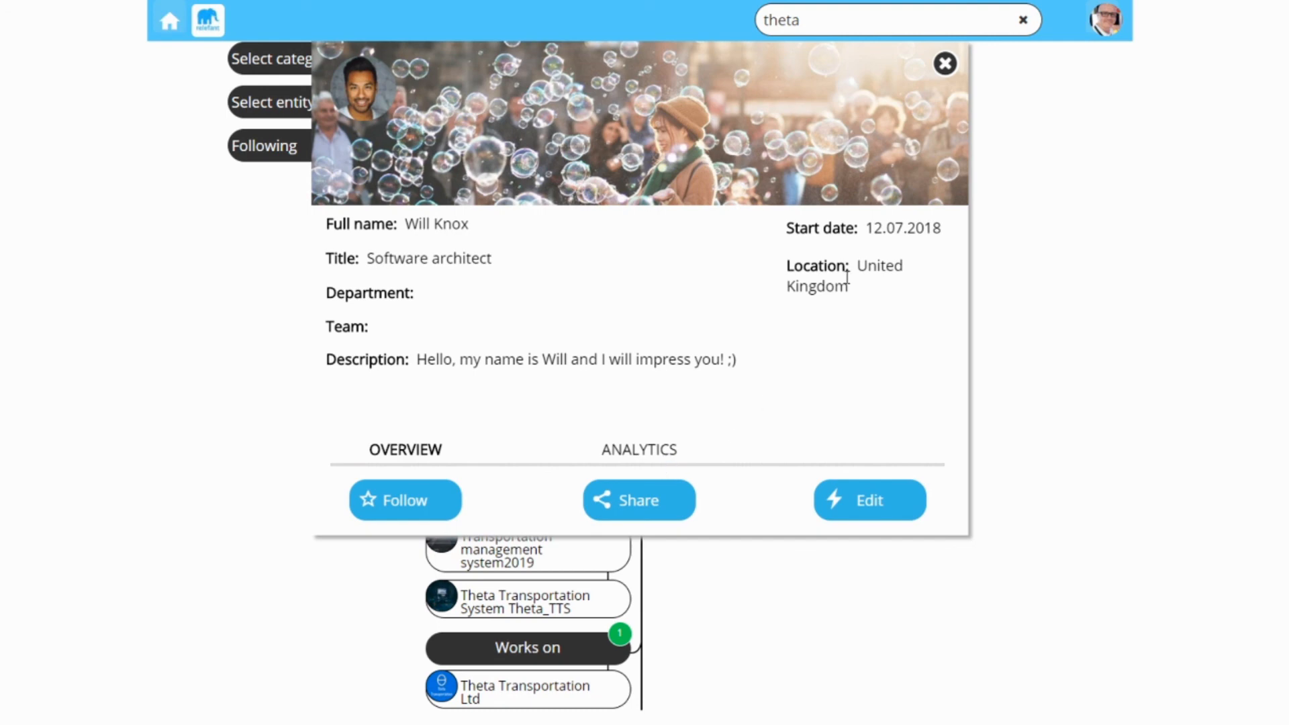
click(658, 459)
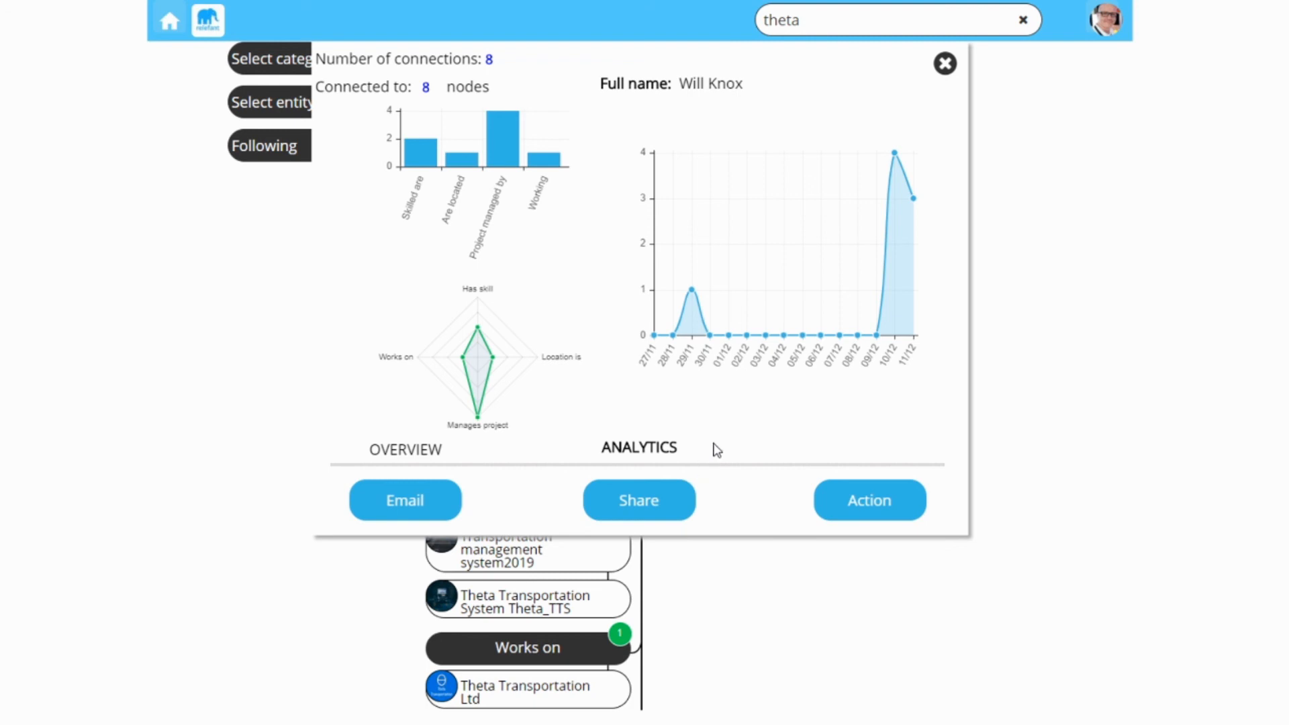
click(944, 65)
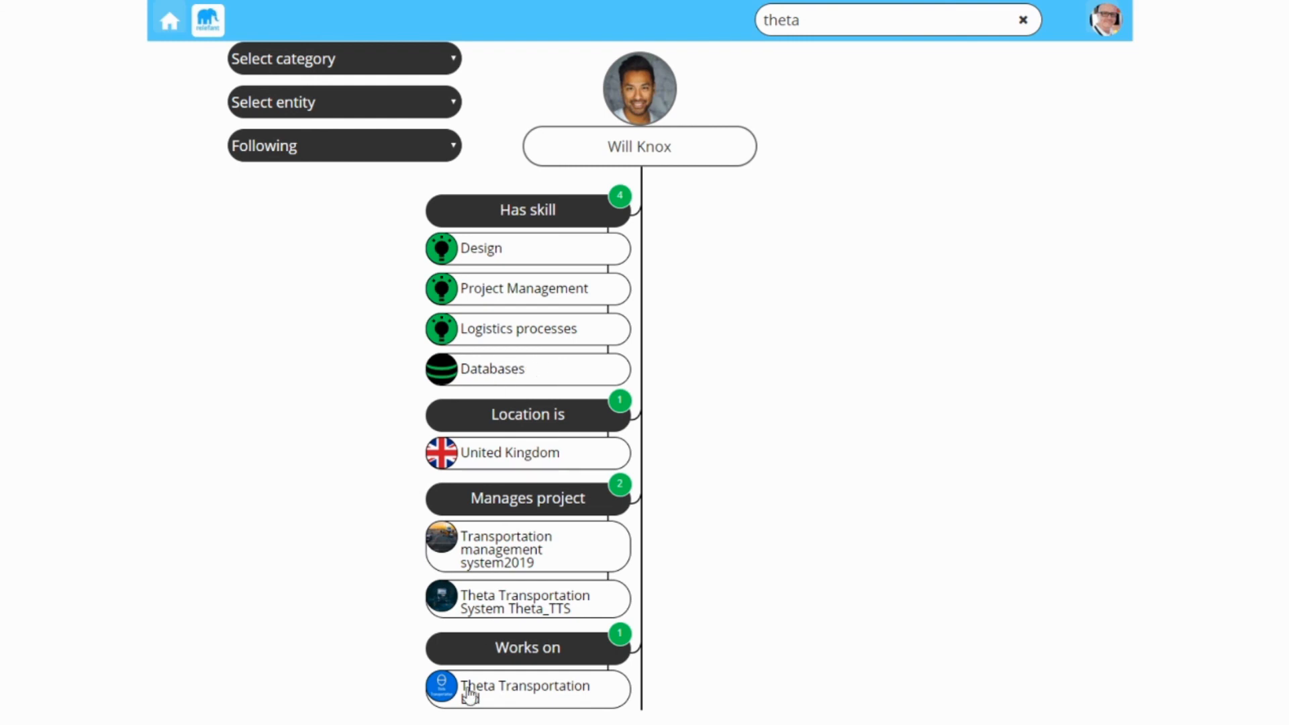
Browse from the employee's Theta_TTS project to Theta Transportation Ltd and back, and check the project's details card
click(468, 612)
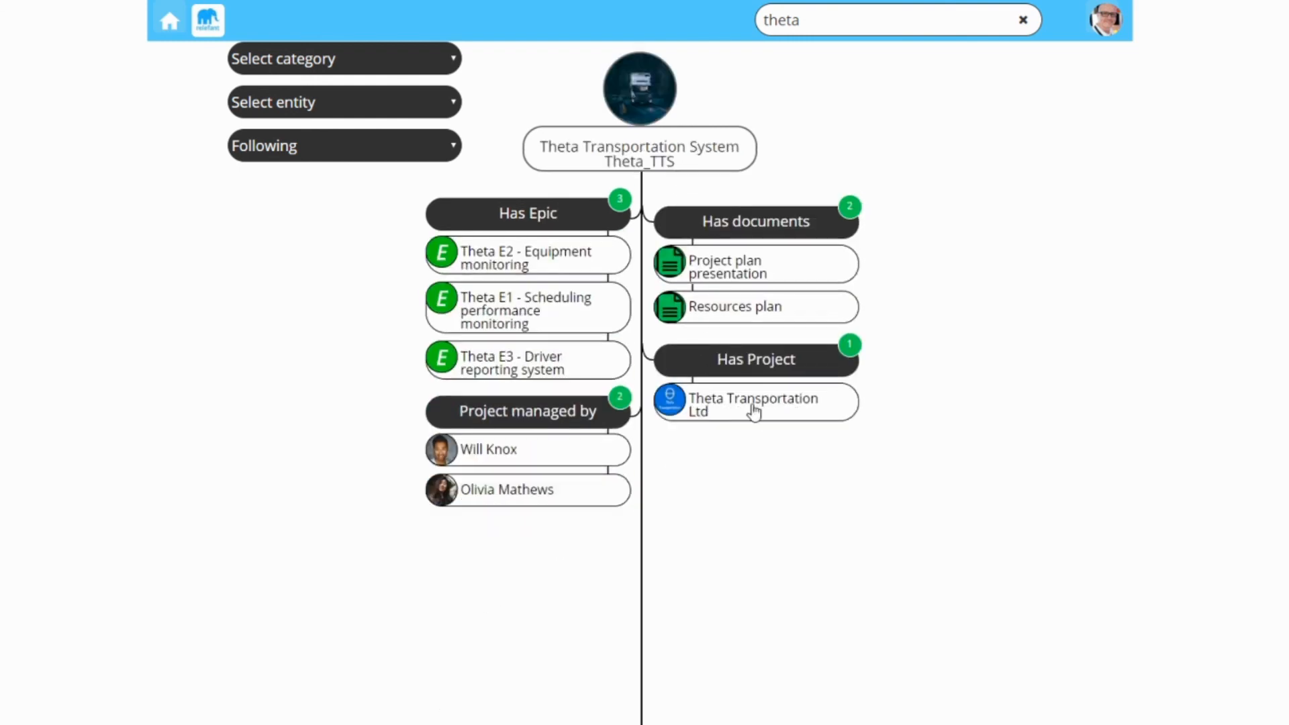
click(756, 420)
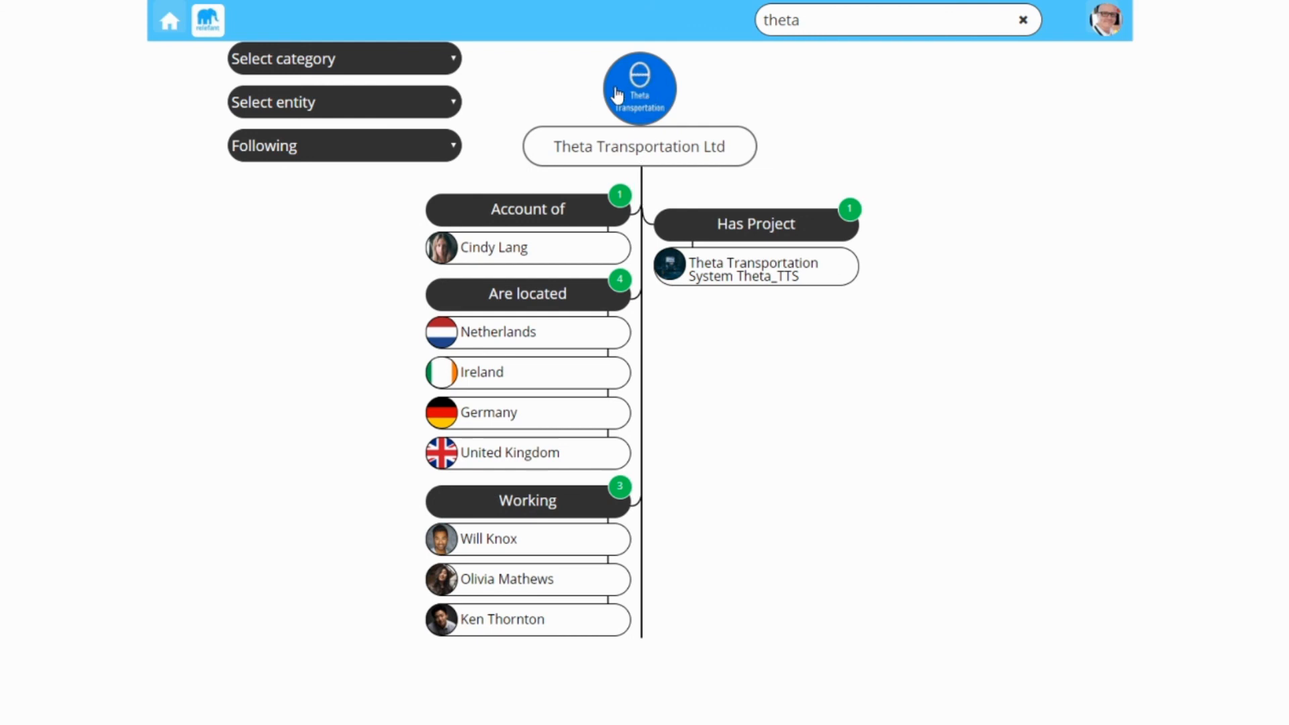
click(762, 282)
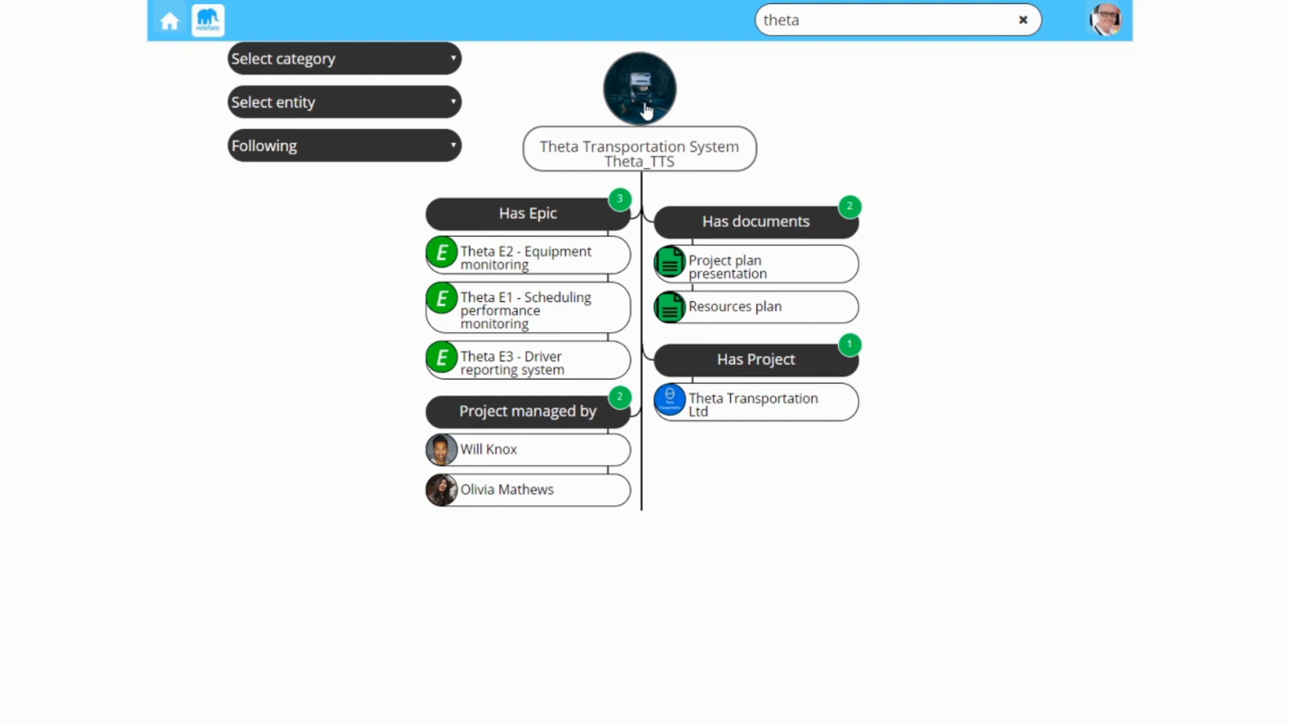
click(646, 110)
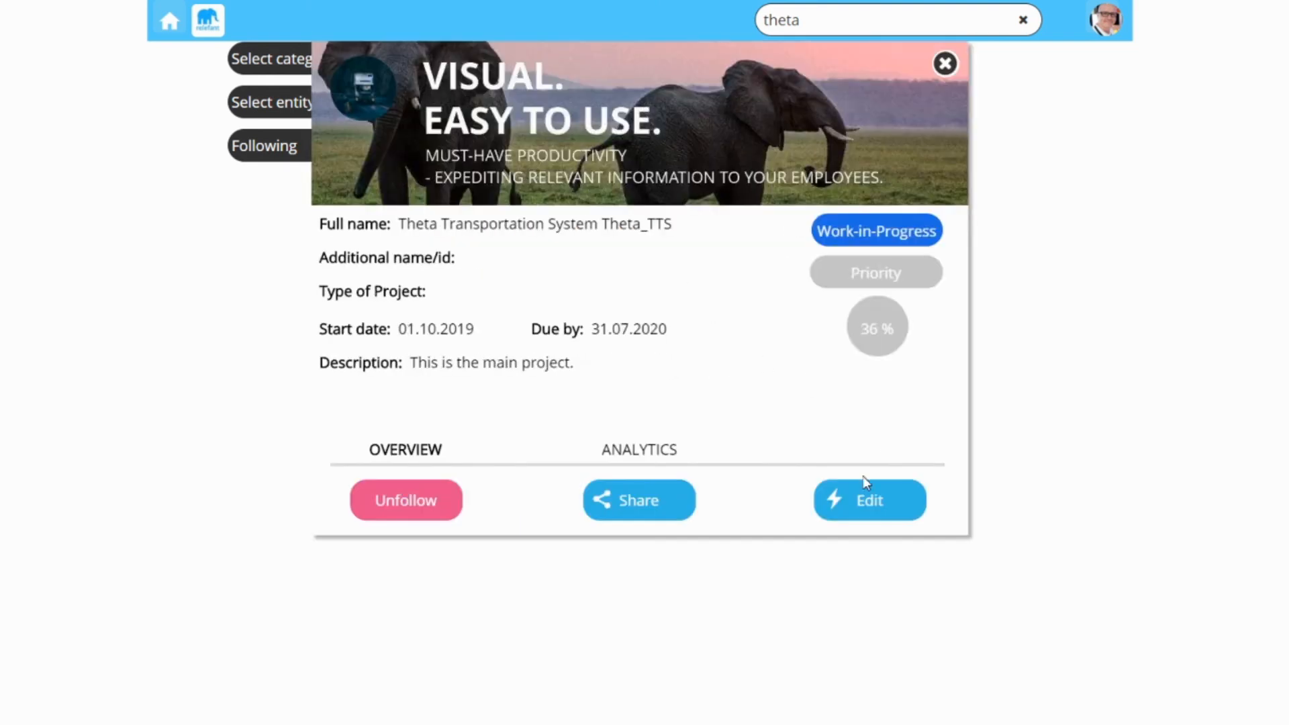
click(944, 63)
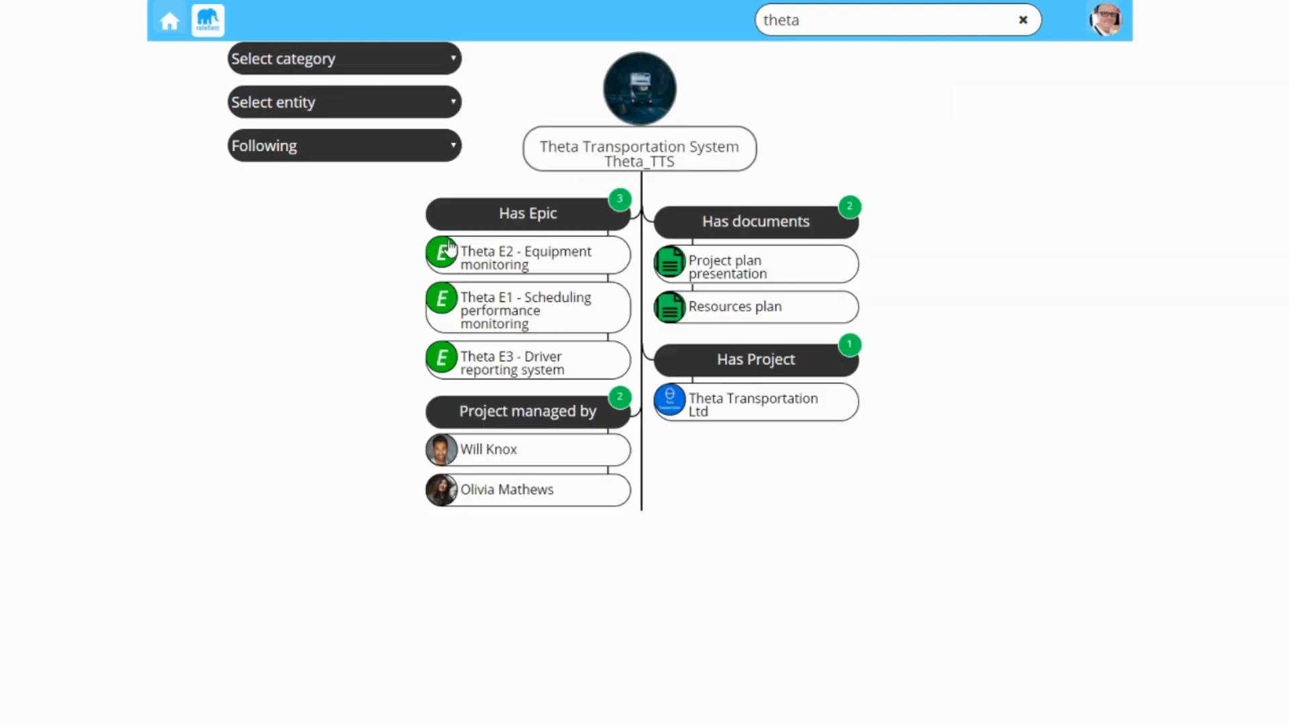